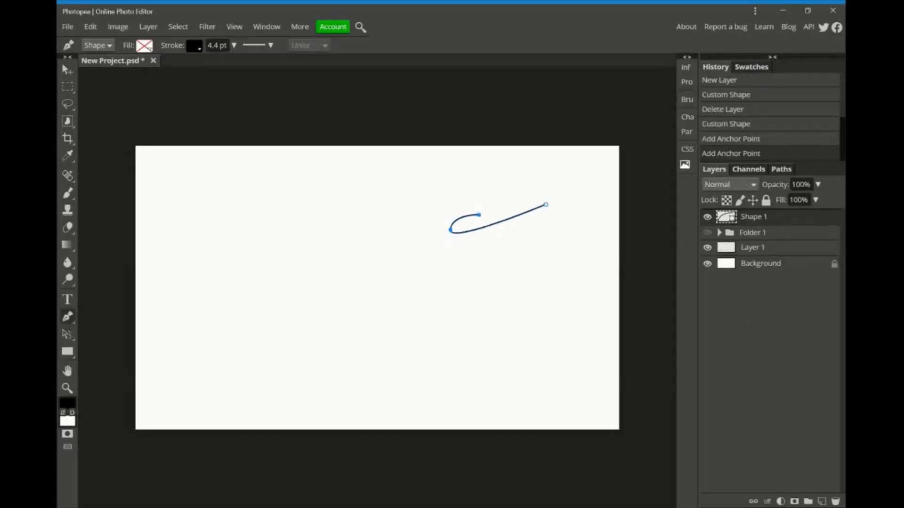
Trace the curved front outline of Snoopy's head and body down to the foot with the Pen.
left_click_drag(479, 214, 508, 187)
mouse_move(450, 230)
left_mouse_down()
mouse_move(467, 221)
mouse_move(480, 194)
mouse_move(470, 215)
left_mouse_up()
left_click(431, 236)
left_click(428, 271)
left_click(469, 285)
key("a")
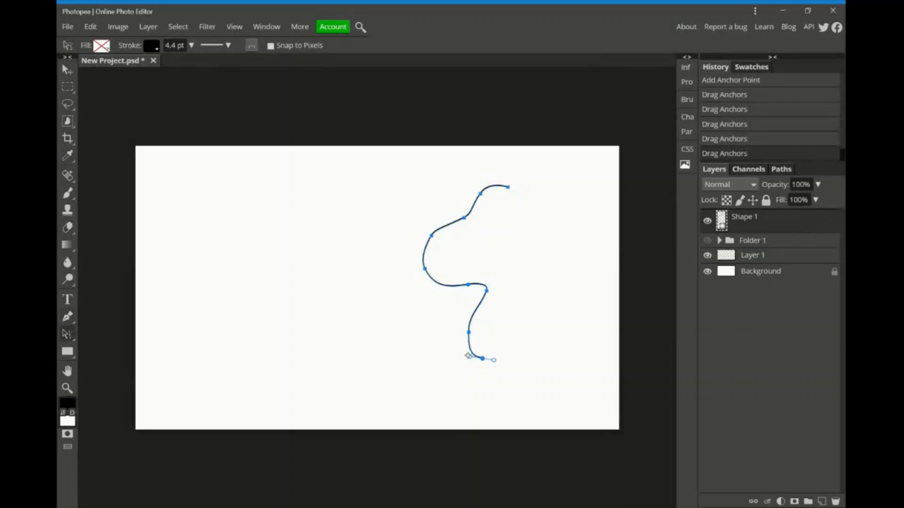
key("p")
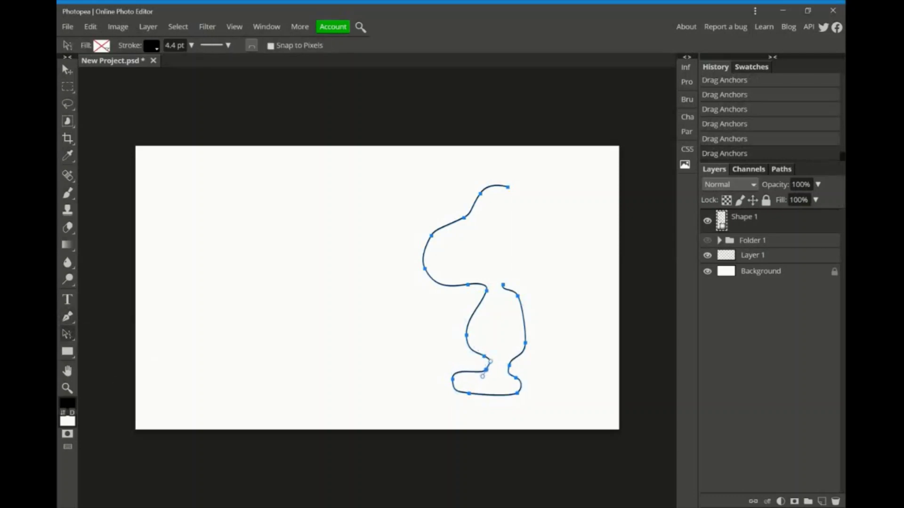
scroll(513, 333, "up", 2)
Reshape and extend the back line upward, then close the outline at its starting point.
left_click(519, 342)
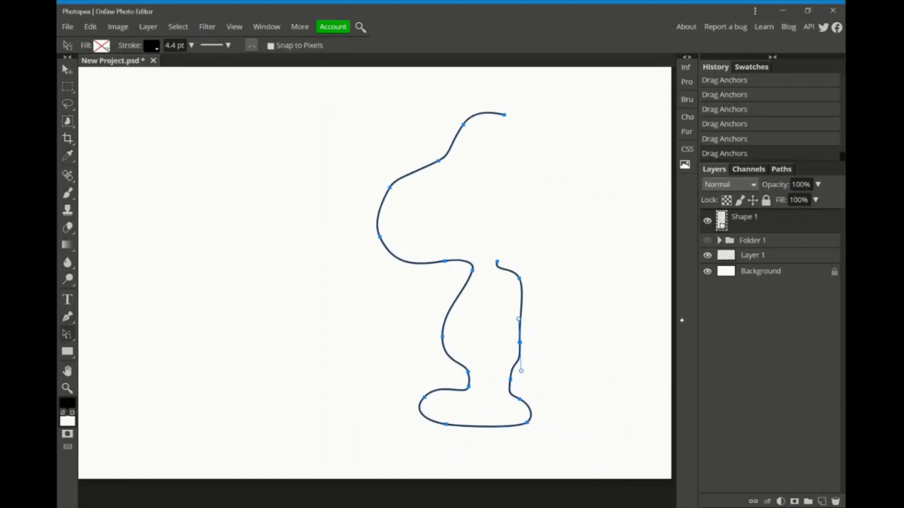
left_click_drag(498, 262, 510, 295)
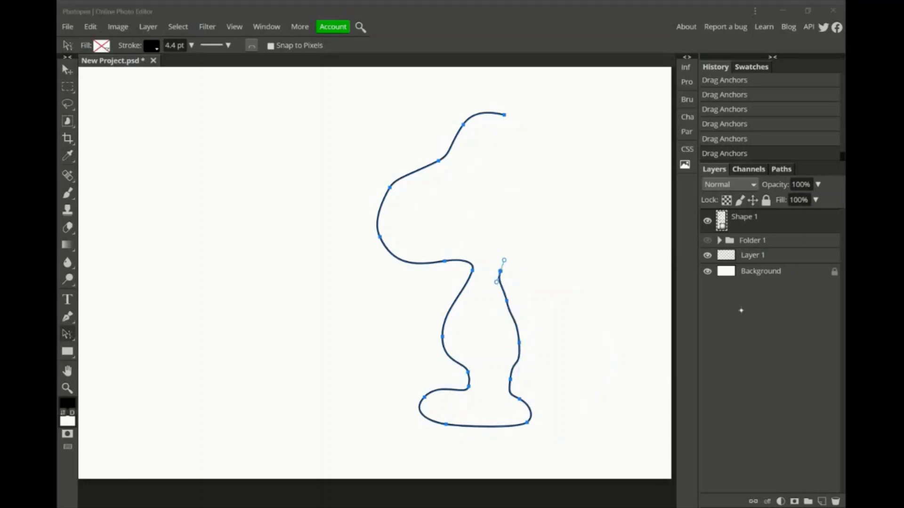
key("p")
left_click_drag(526, 235, 536, 229)
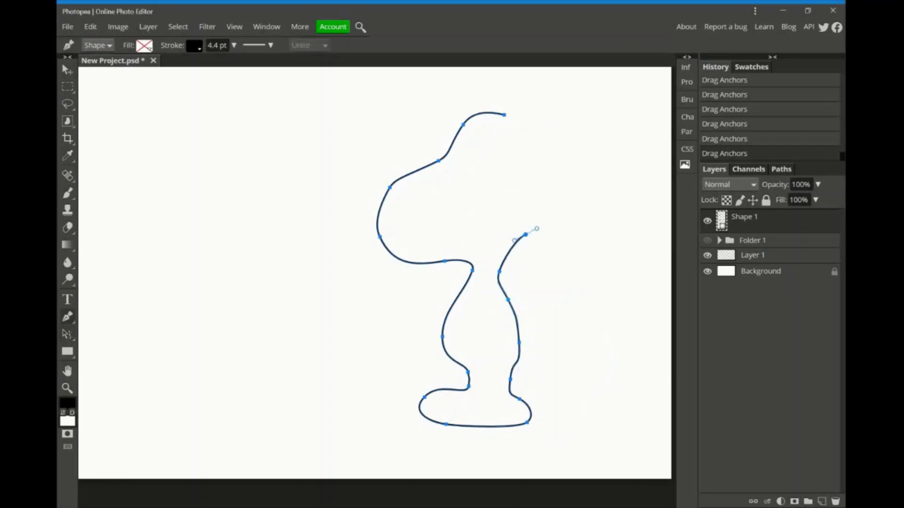
left_click(505, 117)
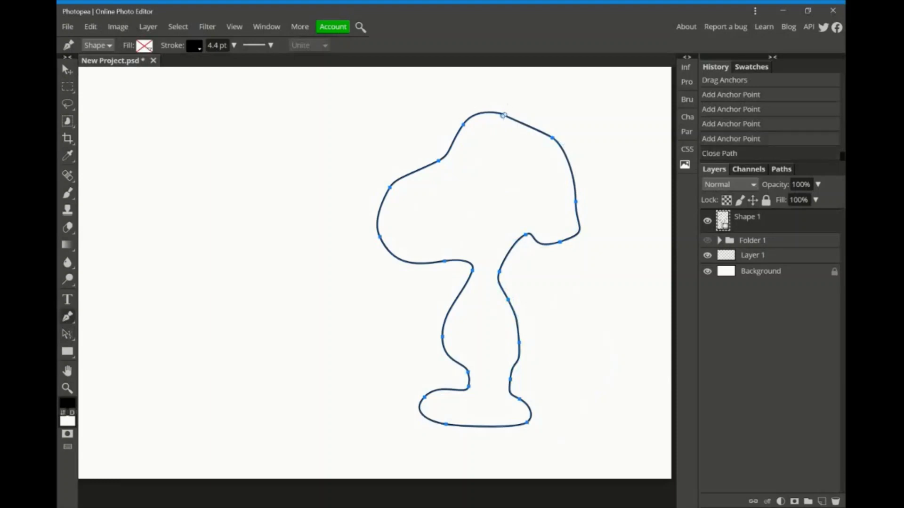
left_click(504, 116)
left_click(728, 141)
key("a")
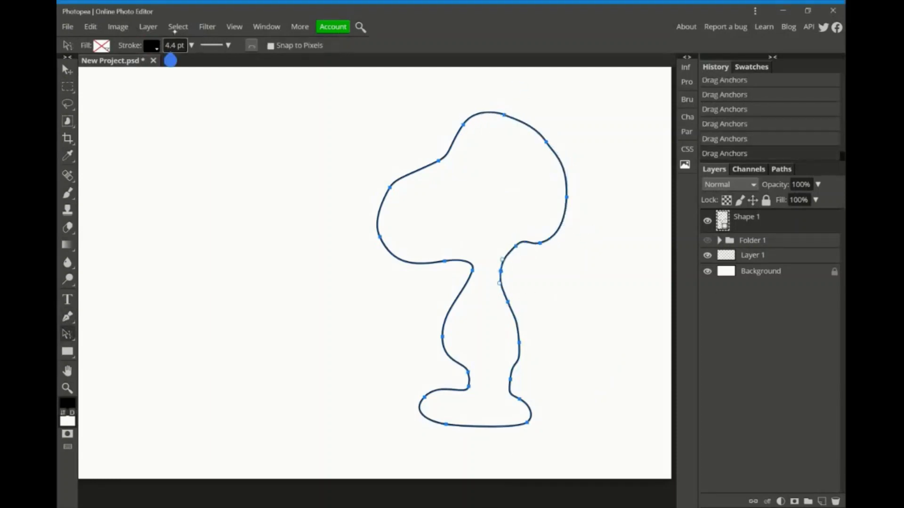
type("6.4")
right_click(748, 217)
Rasterize the outline shape, brush a short stroke, and hide the Layer 1 sketch.
left_click(706, 323)
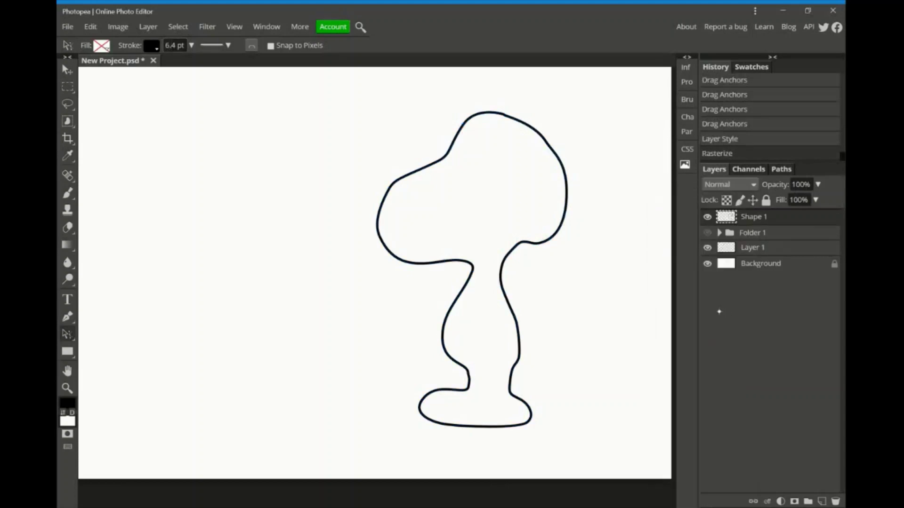
left_click(753, 248)
key("b")
mouse_move(520, 241)
left_mouse_down()
mouse_move(513, 227)
mouse_move(552, 274)
left_mouse_up()
left_click(753, 217)
Draw the ear curve on the head and the second foot's line across the toe.
key("p")
left_click(515, 184)
left_click(707, 271)
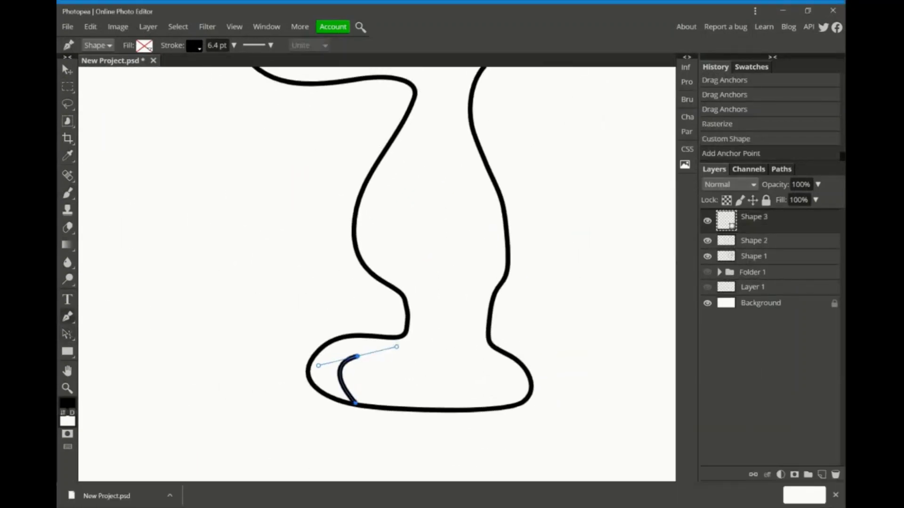
left_click(442, 354)
left_click(442, 314)
key("Escape")
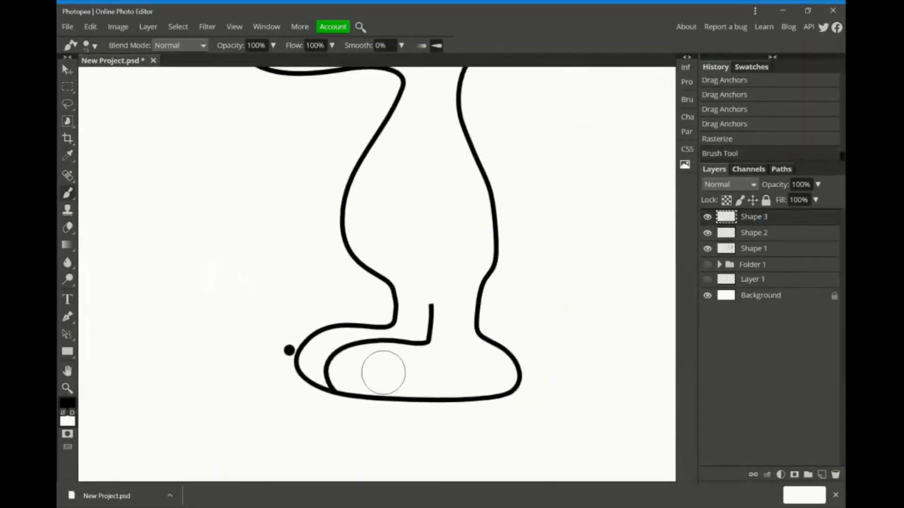
Rasterize the foot shape and erase the old outline under the front foot.
right_click(753, 217)
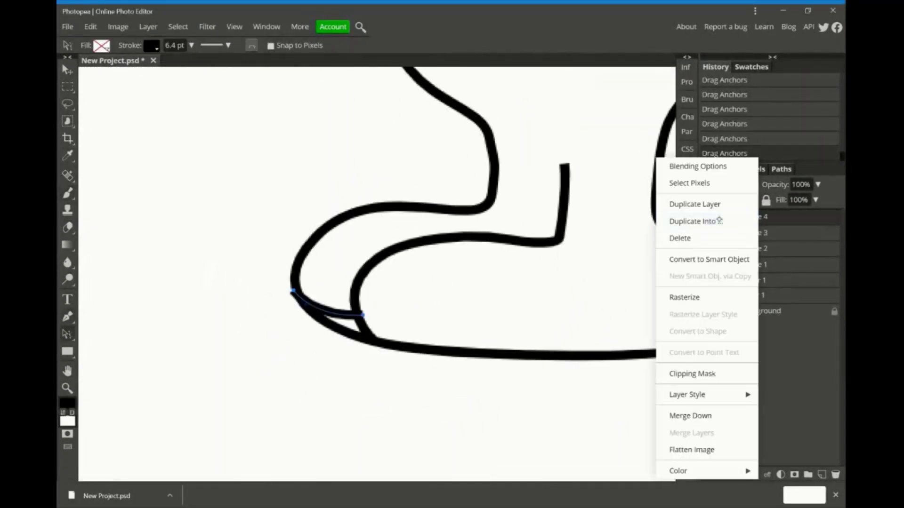
left_click(686, 297)
key("b")
left_click(753, 264)
left_click_drag(343, 330, 298, 303)
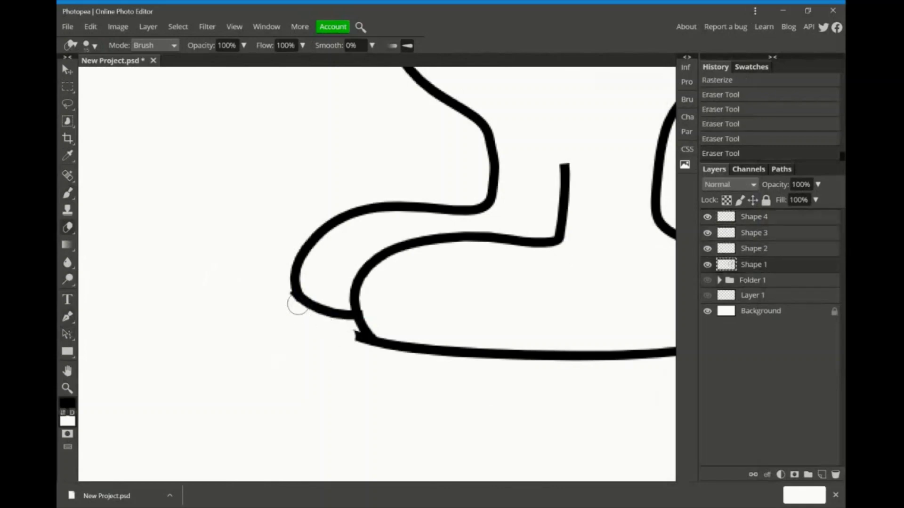
Paint the solid black nose at the tip of Snoopy's snout.
key("ctrl+0")
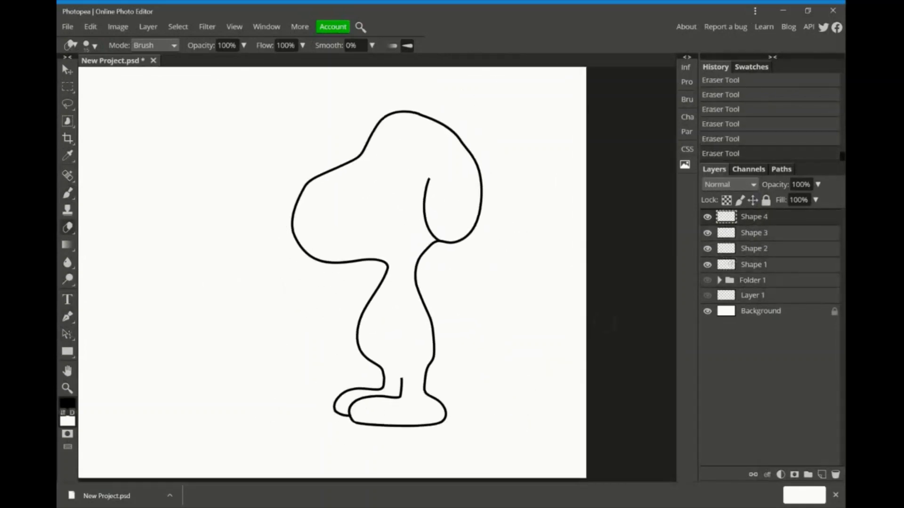
scroll(275, 145, "up", 3)
scroll(264, 286, "up", 2)
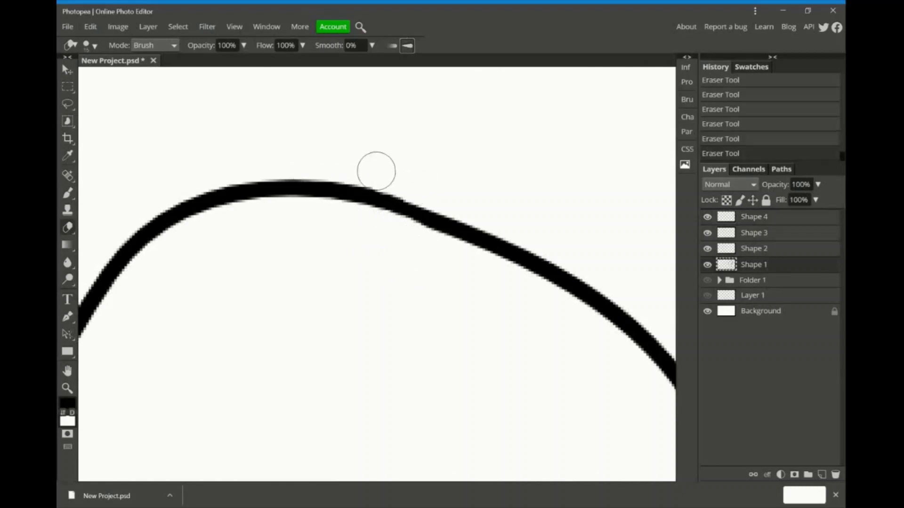
scroll(373, 169, "down", 3)
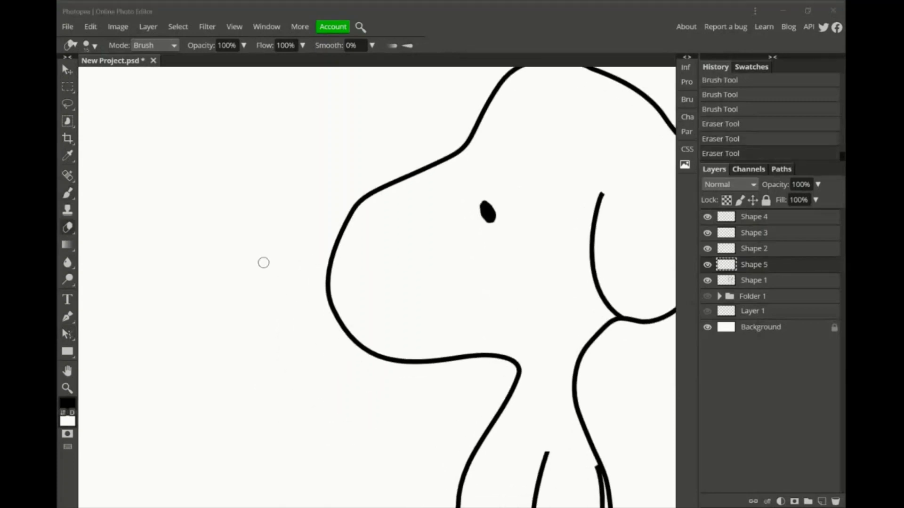
left_click_drag(329, 310, 336, 362)
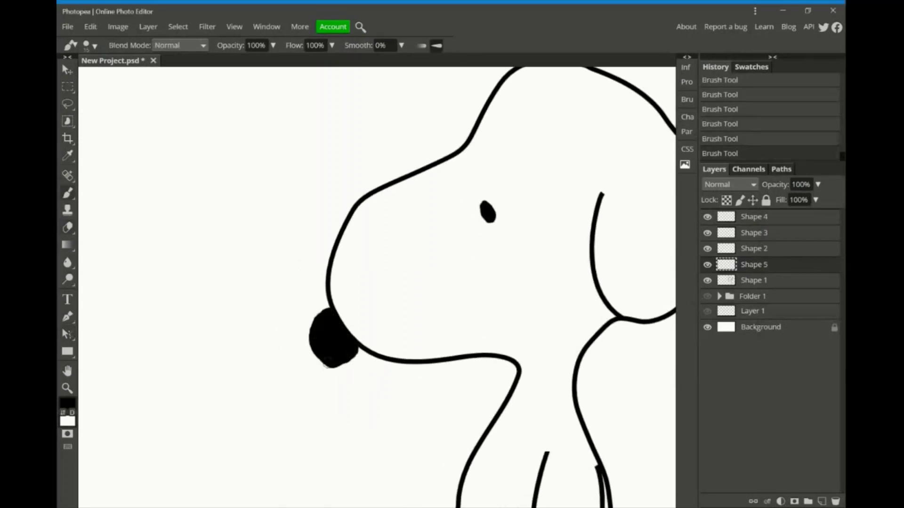
Tidy the nose's bottom edge with the Eraser, undoing the last erase.
key("e")
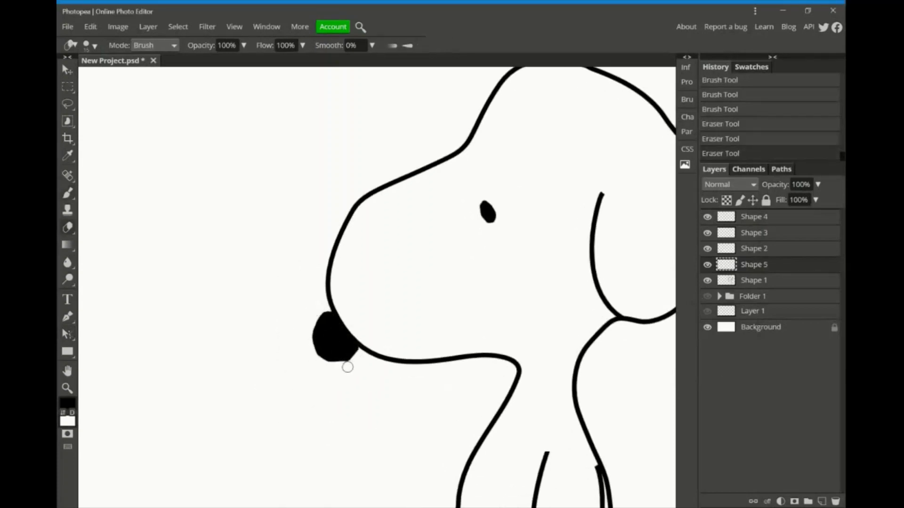
left_click(348, 363)
left_click_drag(349, 363, 334, 359)
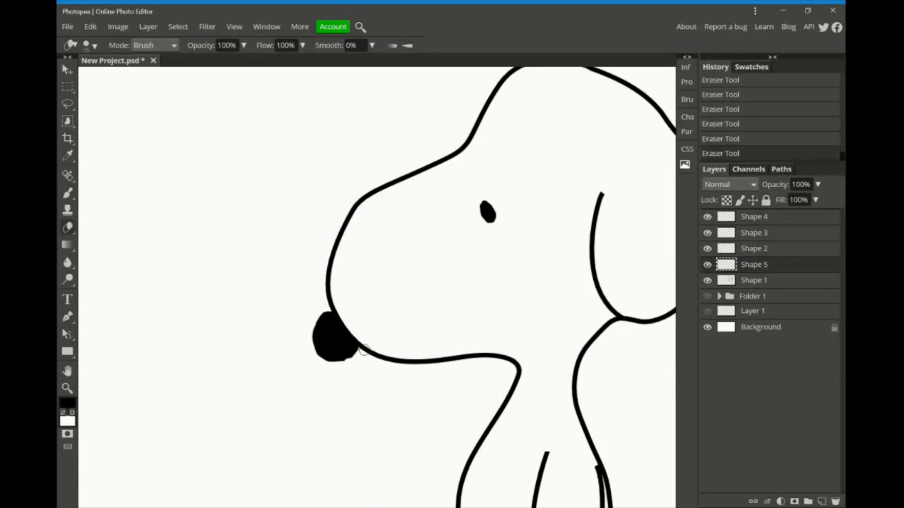
key("ctrl+z")
key("b")
left_click(339, 361)
left_click(742, 141)
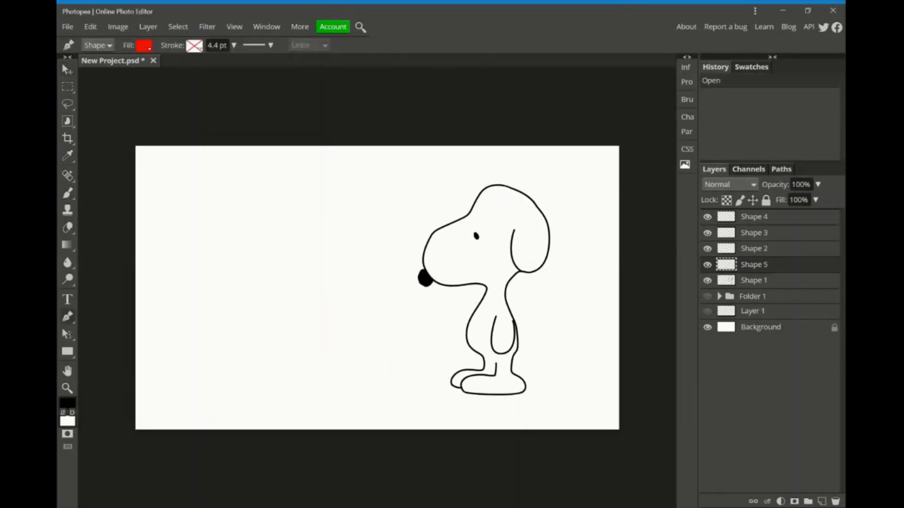
Draw the curved mouth line under the muzzle, rasterize it and trim its end.
left_click(219, 45)
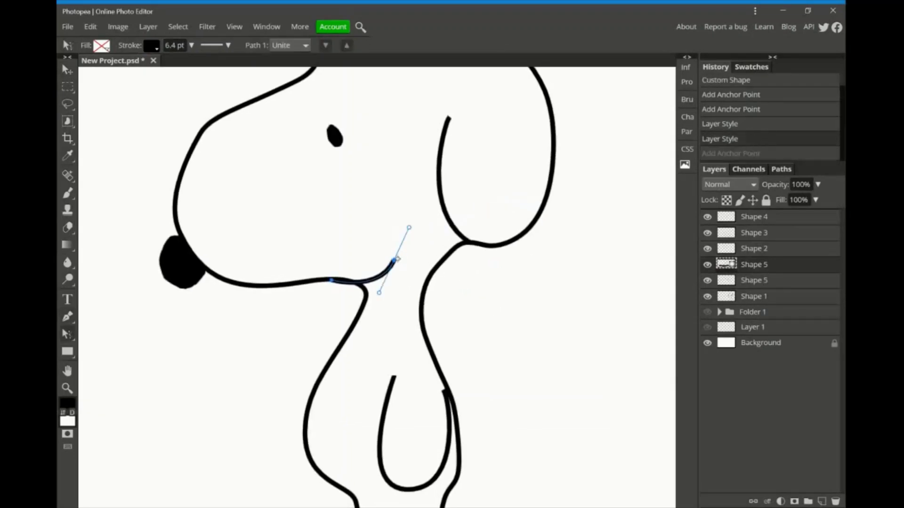
left_click_drag(409, 228, 414, 220)
right_click(753, 264)
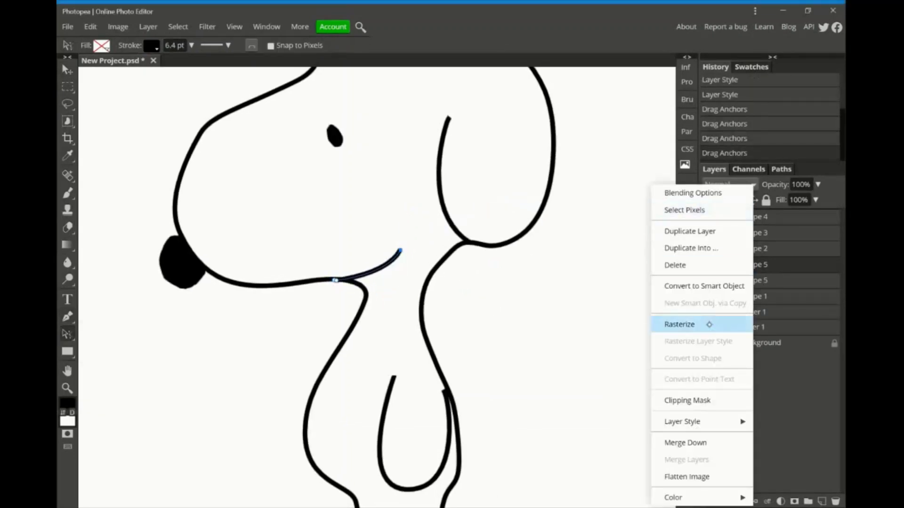
left_click(678, 323)
key("e")
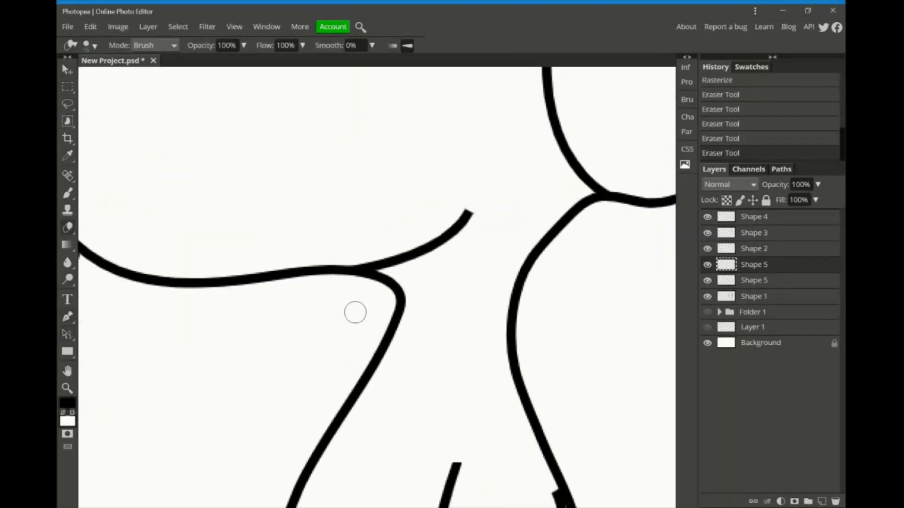
left_click_drag(498, 219, 460, 206)
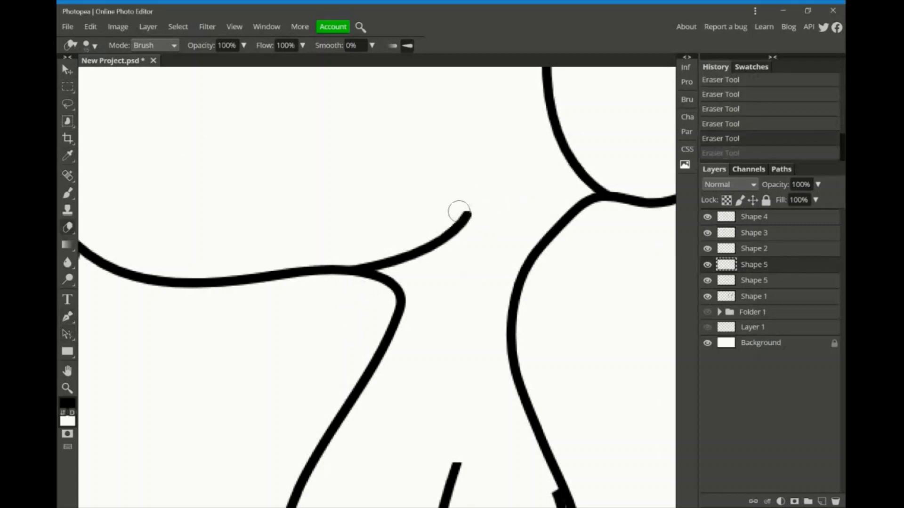
Merge the outline shape layers into a single layer with Ctrl+E.
scroll(371, 316, "down", 3)
scroll(549, 369, "down", 4)
scroll(496, 282, "down", 1)
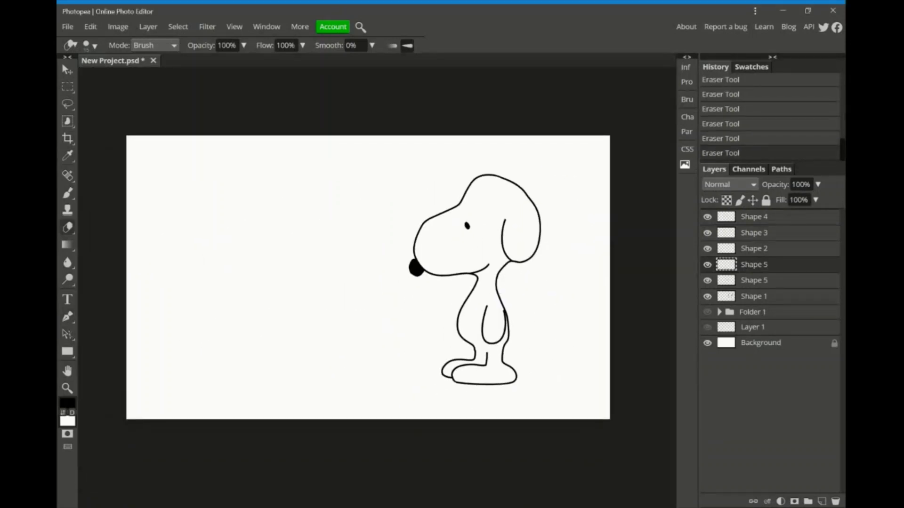
key("ctrl+e")
key("ctrl+e")
key("ctrl+e")
key("ctrl+e")
key("ctrl+e")
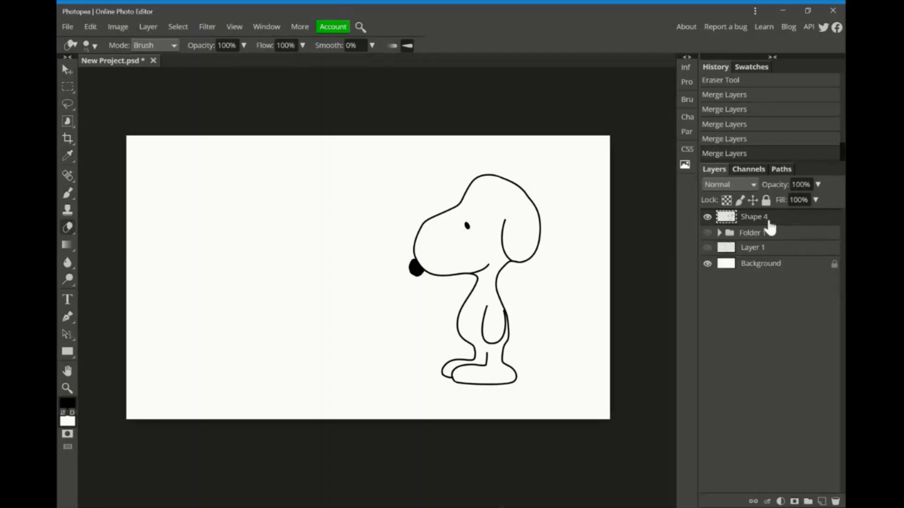
scroll(536, 228, "up", 3)
Draw a closed, curved inner-ear path on Snoopy's head.
scroll(536, 227, "up", 5)
key("p")
left_click(432, 175)
left_click(402, 271)
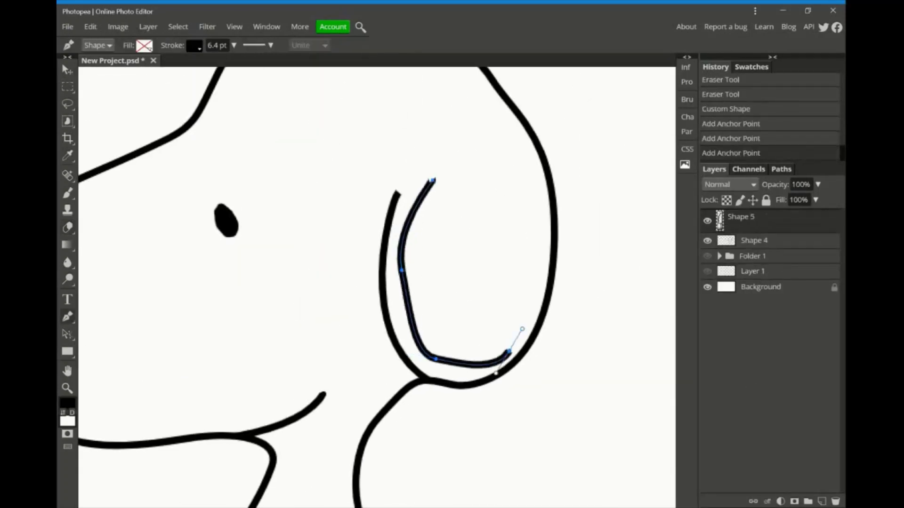
left_click(527, 272)
left_click(432, 175)
left_click_drag(455, 158, 460, 112)
left_click_drag(518, 189, 524, 162)
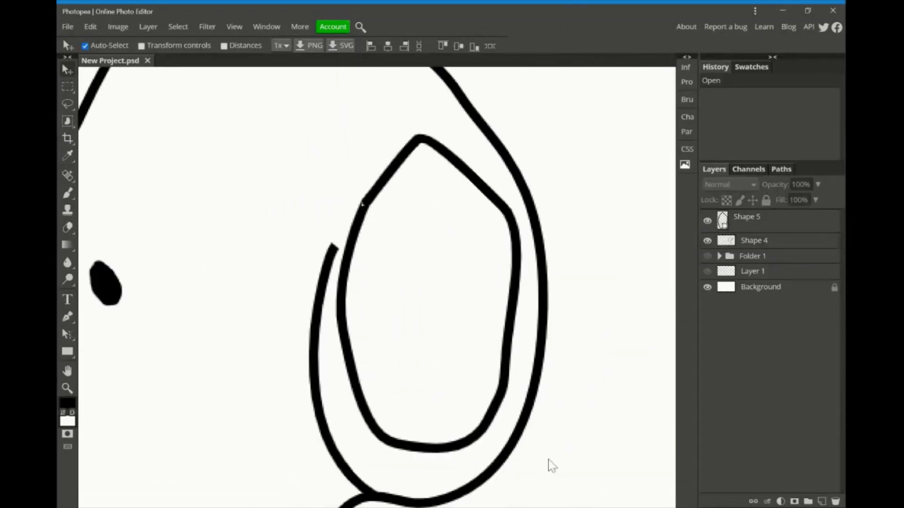
Reshape the inner-ear path's top and bottom and fill it black.
key("a")
left_click(418, 137)
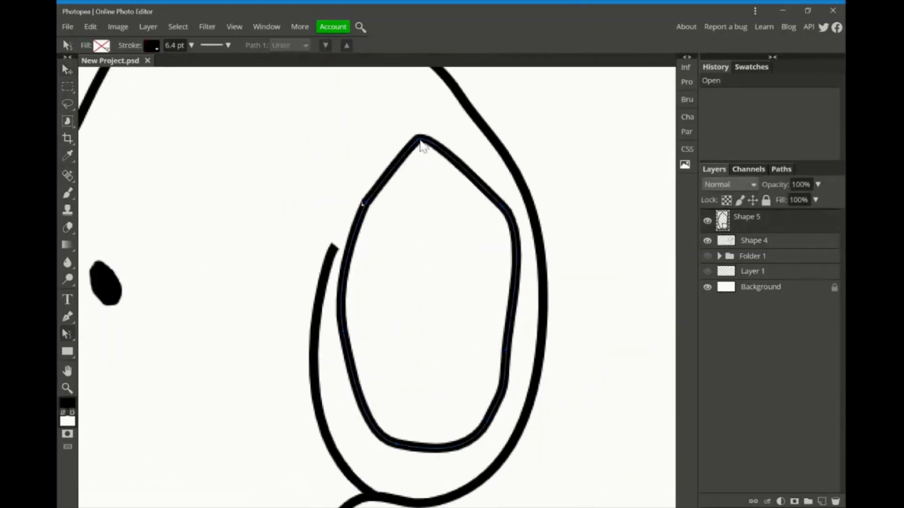
left_click_drag(419, 138, 440, 145)
left_click_drag(485, 447, 510, 440)
left_click(101, 45)
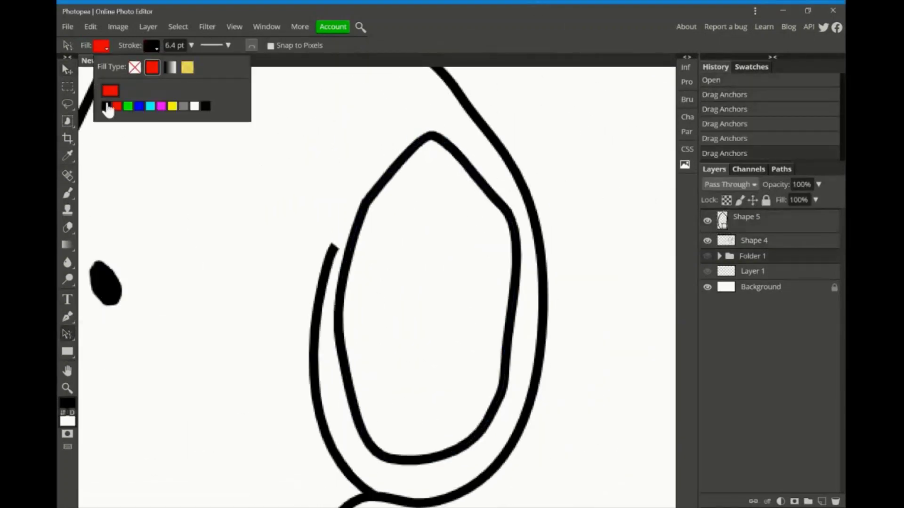
left_click(106, 106)
Enlarge the brush, move Folder 1 to the top, and paint over the ear patch.
key("b")
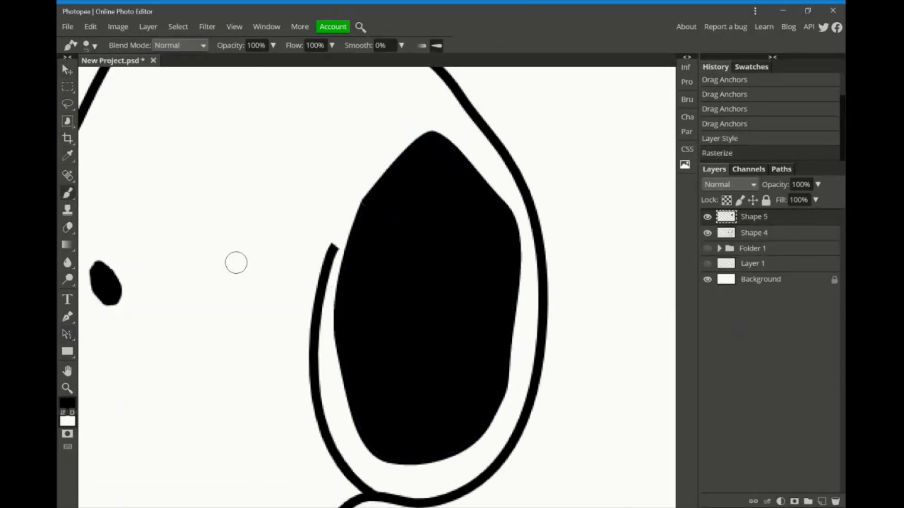
left_click(90, 45)
left_click_drag(108, 76, 126, 75)
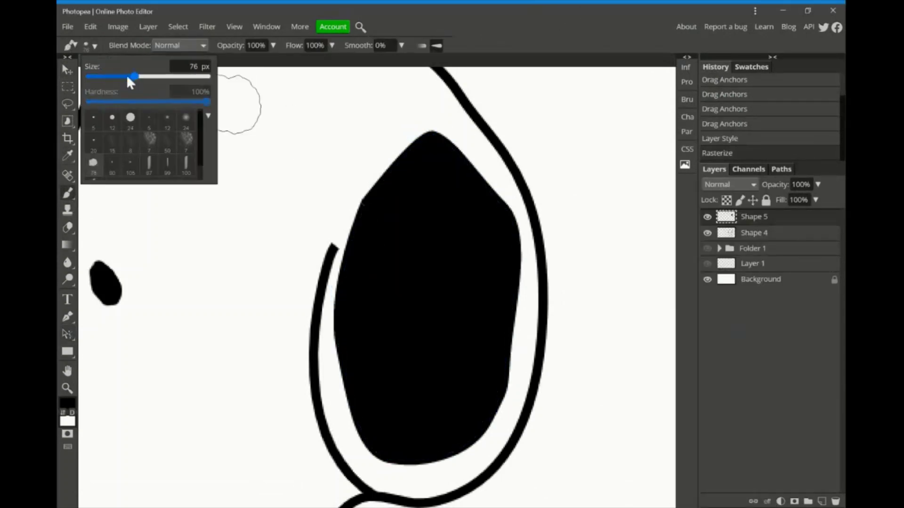
key("ctrl+bracketright")
key("ctrl+bracketright")
left_click_drag(405, 146, 404, 219)
Erase and roughen the ear patch's top, right, bottom and left edges.
left_click(69, 228)
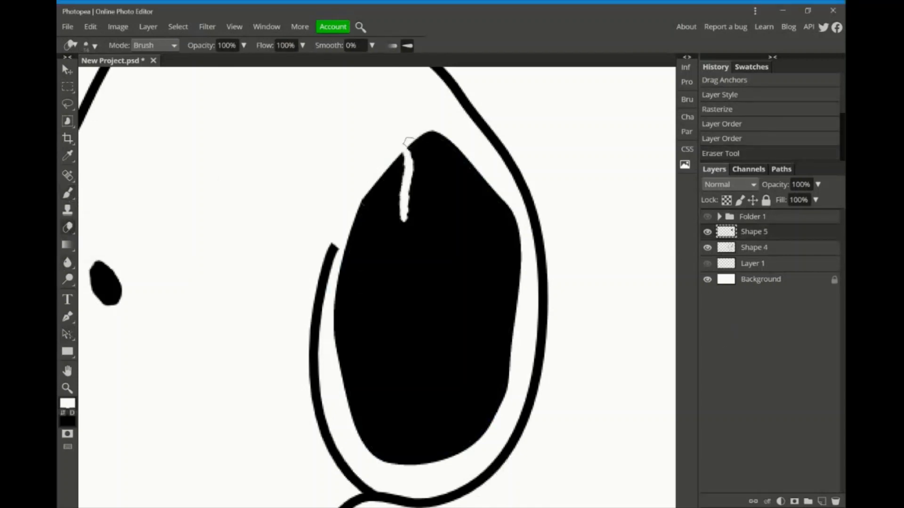
left_click(90, 46)
mouse_move(407, 123)
left_mouse_down()
mouse_move(463, 147)
mouse_move(538, 306)
left_mouse_up()
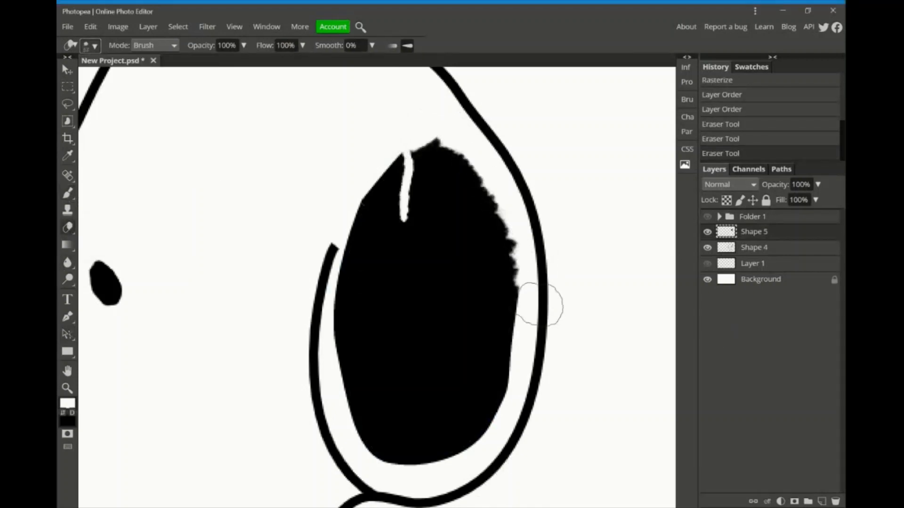
mouse_move(521, 400)
left_mouse_down()
mouse_move(333, 419)
mouse_move(369, 155)
left_mouse_up()
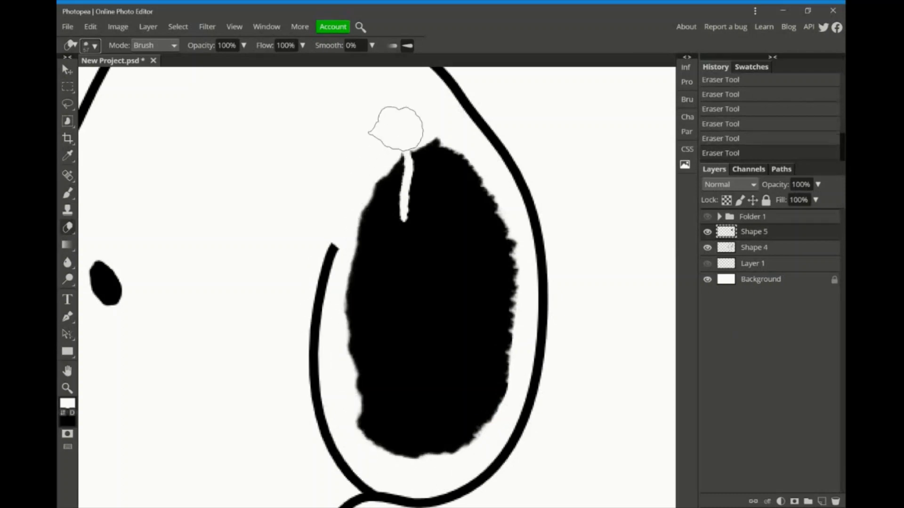
scroll(402, 127, "down", 1)
mouse_move(490, 150)
left_mouse_down()
mouse_move(521, 182)
mouse_move(518, 236)
left_mouse_up()
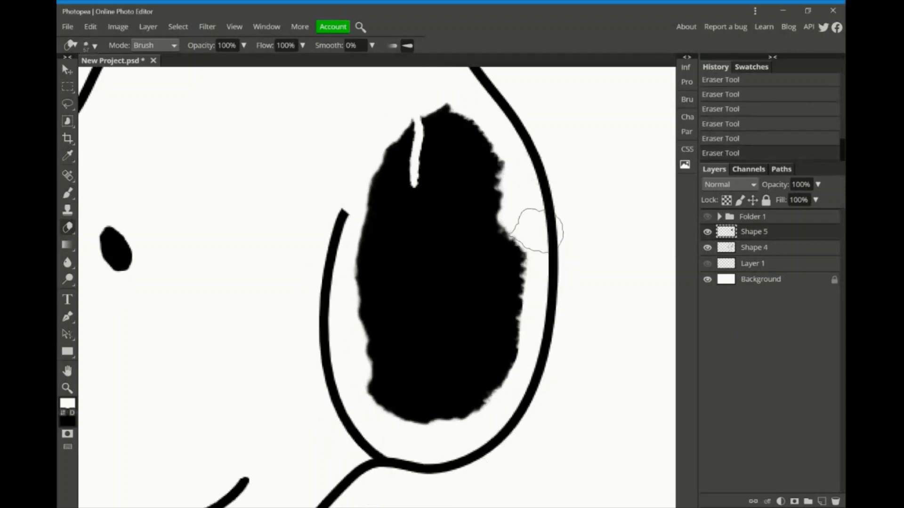
Erase several small white highlight streaks inside the ear patch with a smaller eraser.
right_click(536, 230)
left_click_drag(452, 244, 456, 297)
left_click(481, 242)
left_click_drag(417, 344, 411, 367)
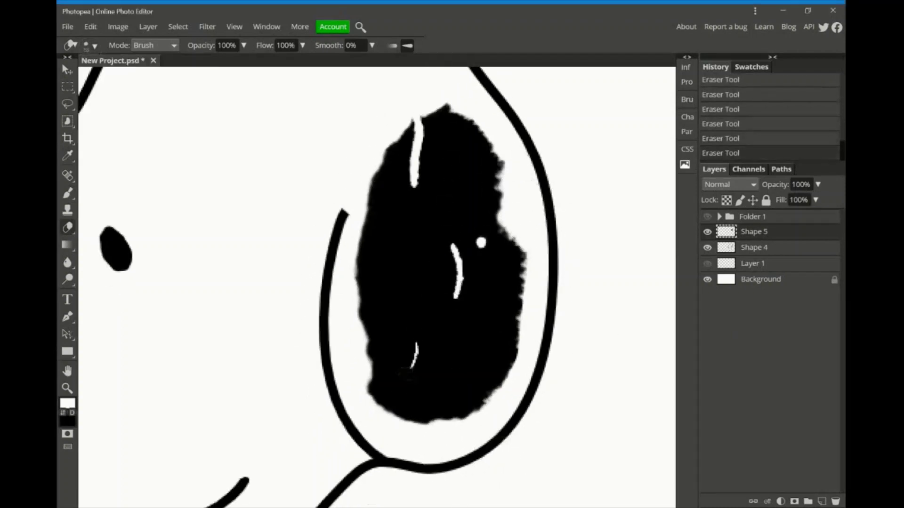
left_click_drag(503, 278, 498, 302)
left_click_drag(499, 335, 467, 379)
left_click_drag(384, 272, 382, 320)
left_click(90, 45)
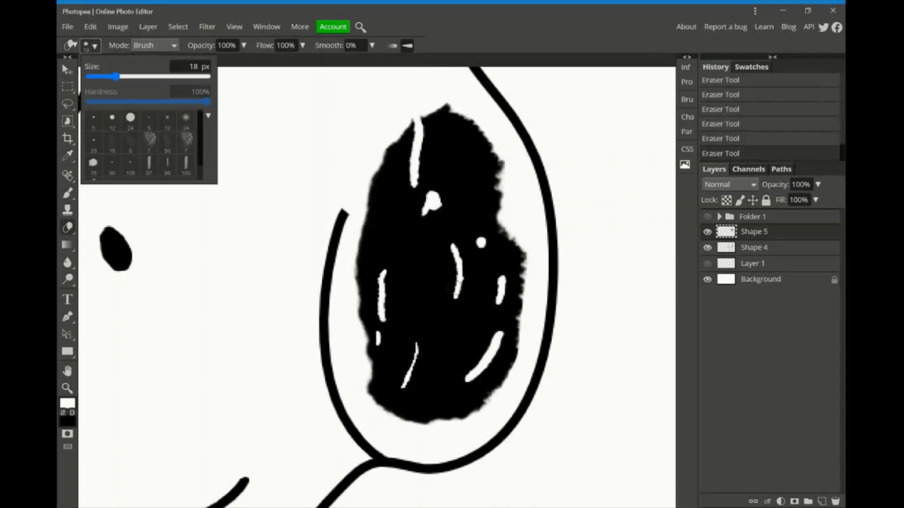
left_click_drag(118, 102, 130, 102)
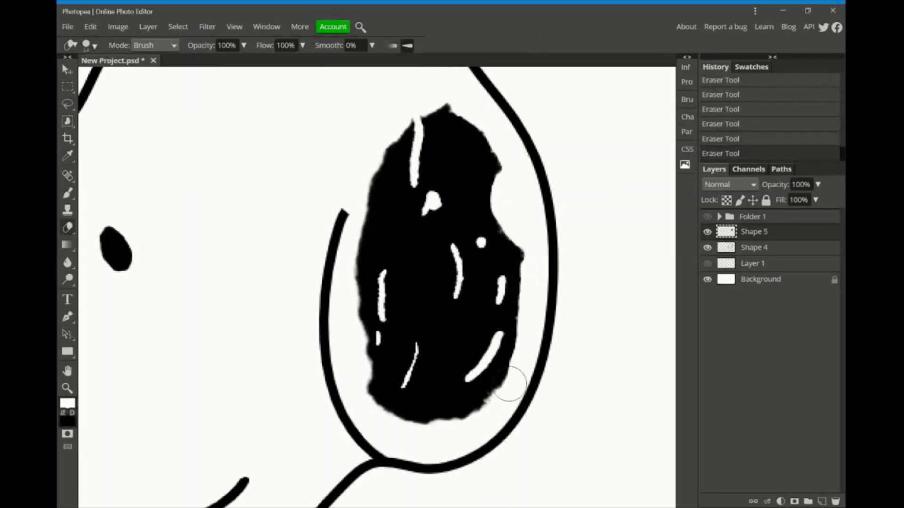
Tidy the patch's left edge, add three white dots, and reset colours to black.
left_click_drag(350, 278, 363, 192)
scroll(318, 262, "down", 3)
scroll(336, 457, "up", 5)
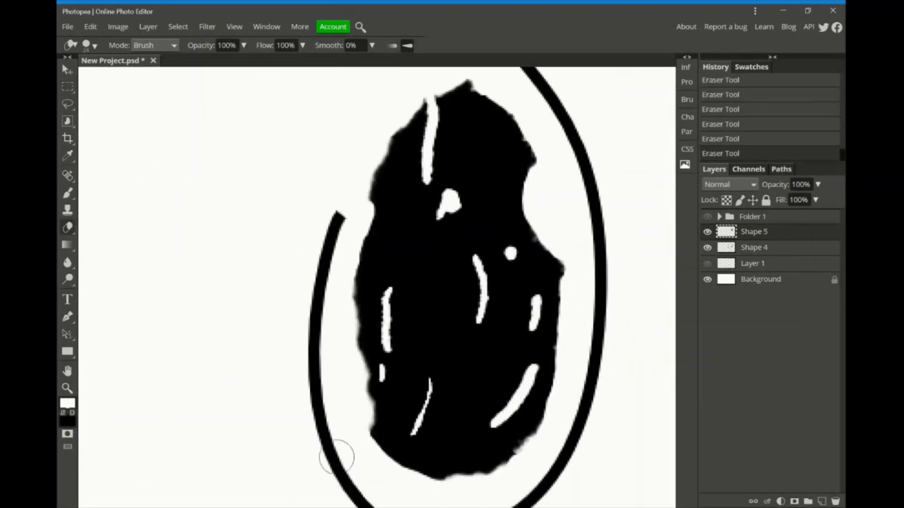
left_click(497, 311)
left_click(423, 347)
left_click(458, 381)
left_click(438, 100)
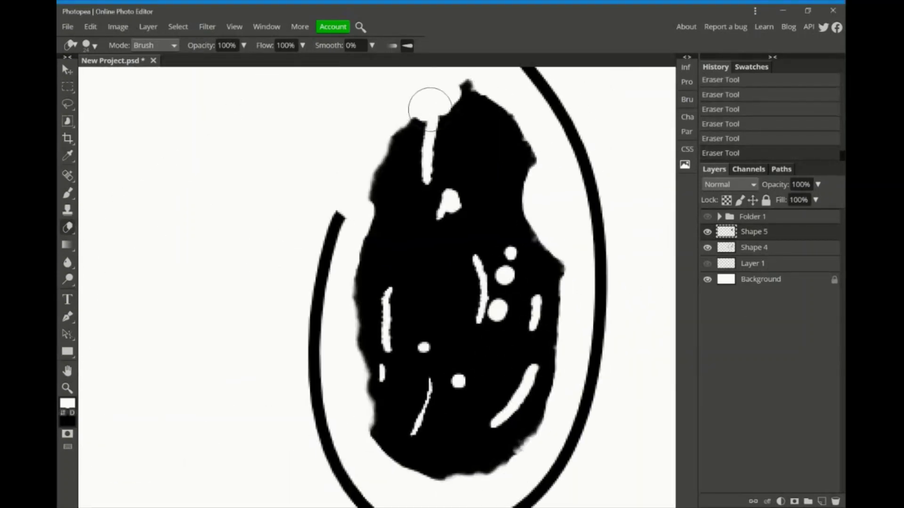
key("x")
key("b")
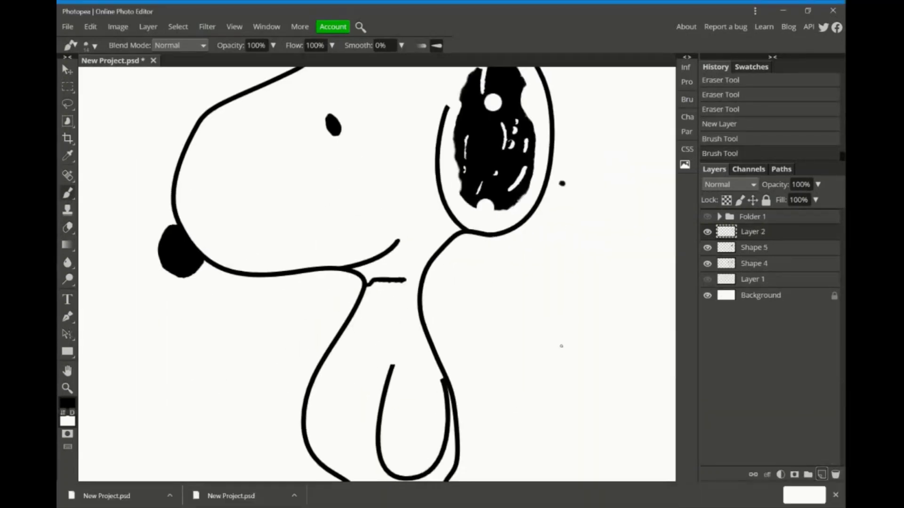
Paint a thick line across Snoopy's neck and erase its overhang.
left_click(742, 129)
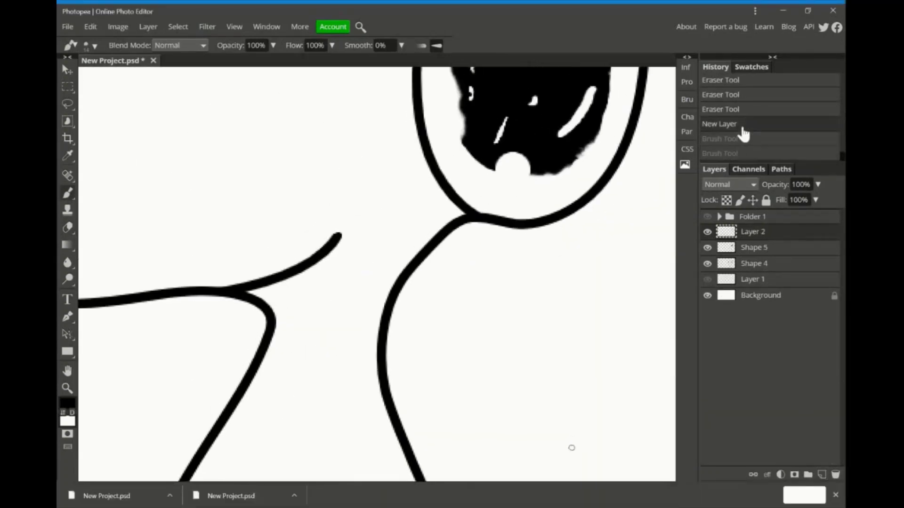
right_click(377, 306)
mouse_move(275, 330)
left_mouse_down()
mouse_move(325, 343)
mouse_move(382, 329)
mouse_move(390, 339)
left_mouse_up()
key("e")
mouse_move(414, 305)
left_mouse_down()
mouse_move(403, 329)
mouse_move(414, 349)
left_mouse_up()
mouse_move(434, 341)
left_mouse_down()
mouse_move(505, 243)
mouse_move(471, 263)
left_mouse_up()
Undo the last two erasures, then select the collar line and move it lower.
scroll(504, 243, "down", 5)
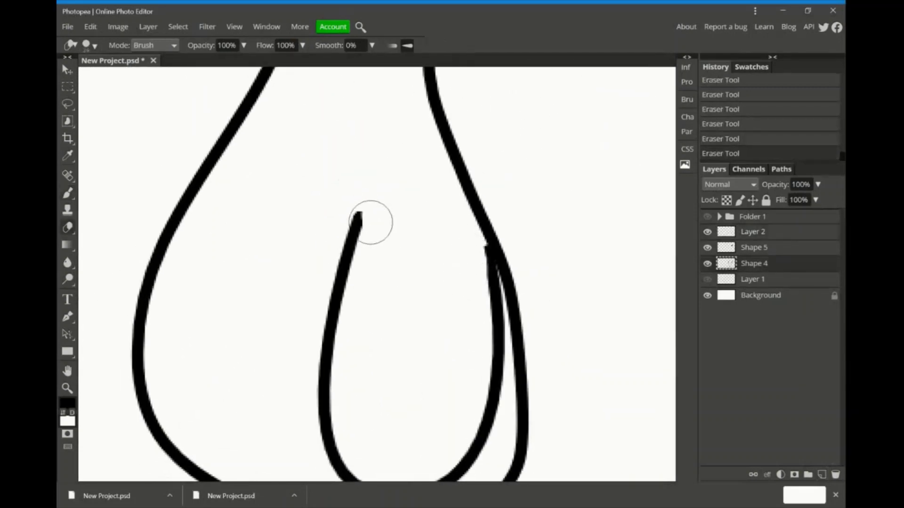
key("ctrl+z")
key("ctrl+z")
scroll(521, 377, "down", 2)
scroll(520, 377, "down", 1)
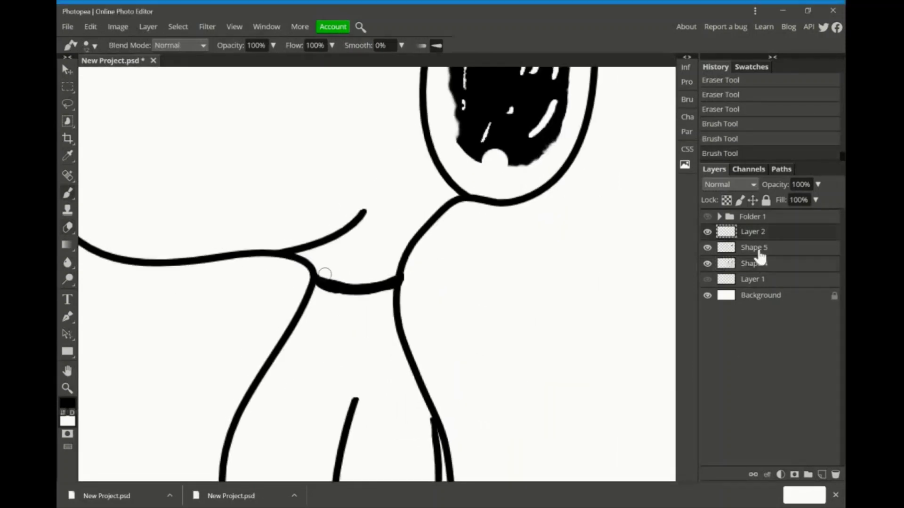
key("m")
left_click_drag(303, 268, 407, 299)
key("v")
left_click_drag(353, 285, 353, 309)
key("ctrl+d")
Enlarge the Liquify warp brush for pushing Snoopy's outlines.
key("b")
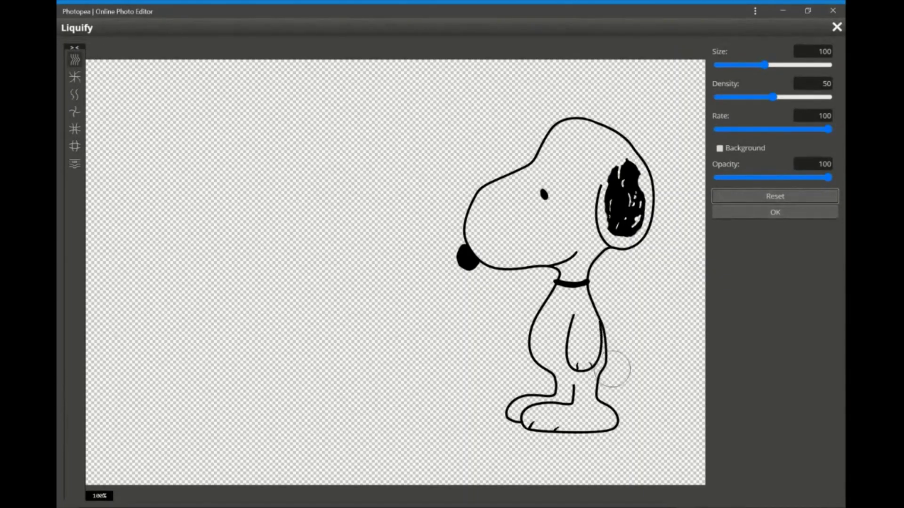
key("bracketright")
key("bracketright")
key("bracketright")
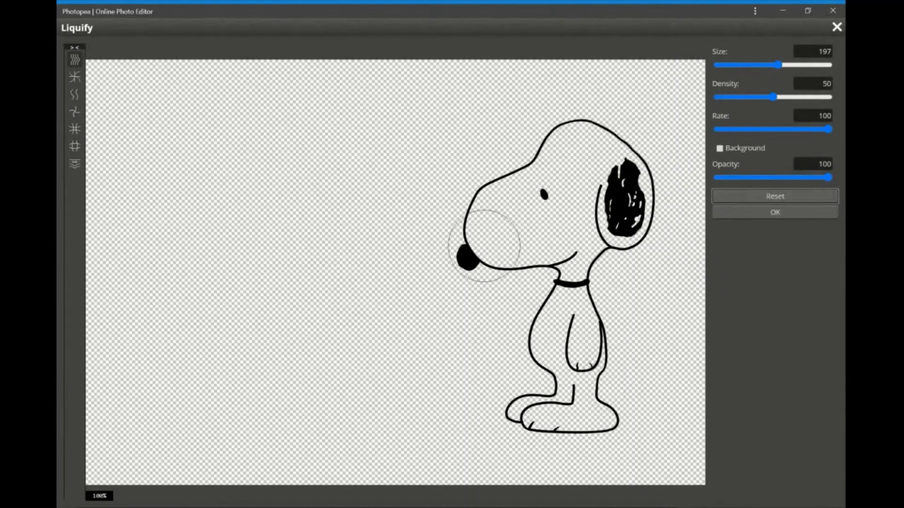
Redo the undone steps and erase a white shine spot on the nose's left side.
key("ctrl+shift+z")
key("ctrl+shift+z")
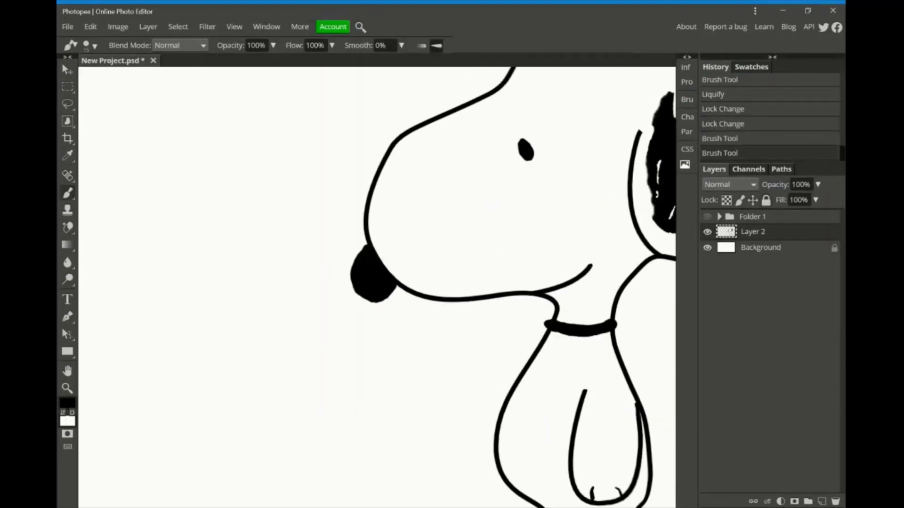
key("ctrl+shift+z")
key("e")
left_click(366, 262)
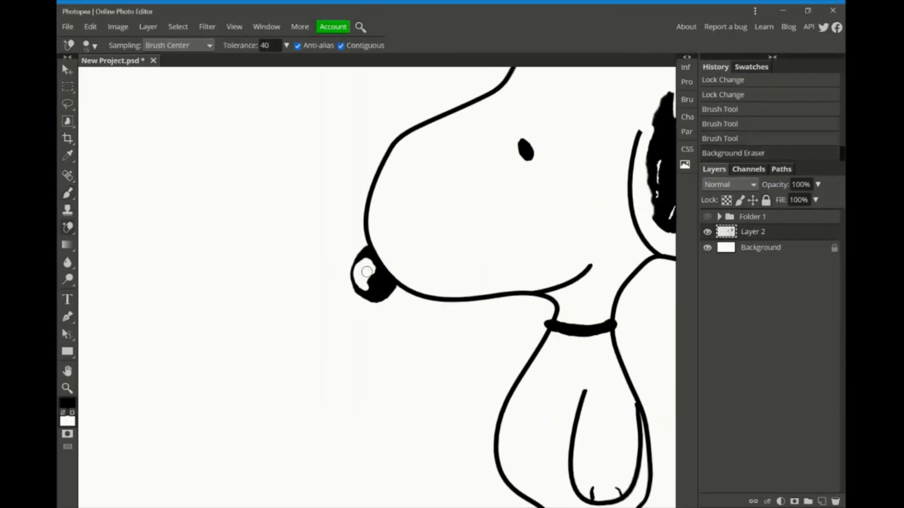
scroll(370, 270, "down", 5)
scroll(414, 297, "up", 6)
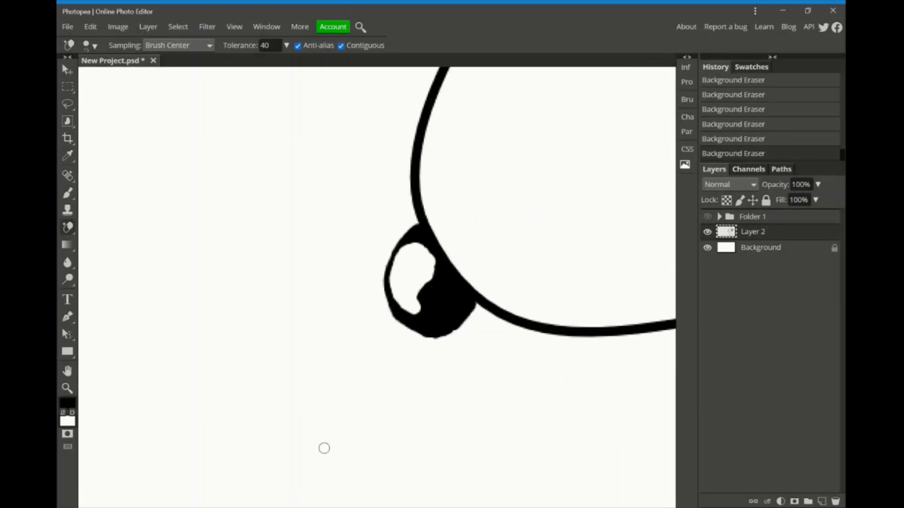
key("b")
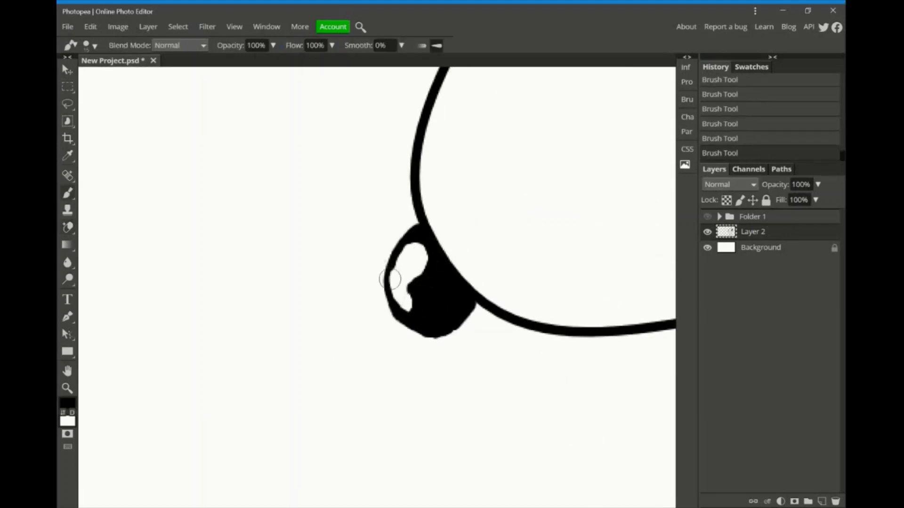
scroll(266, 172, "down", 5)
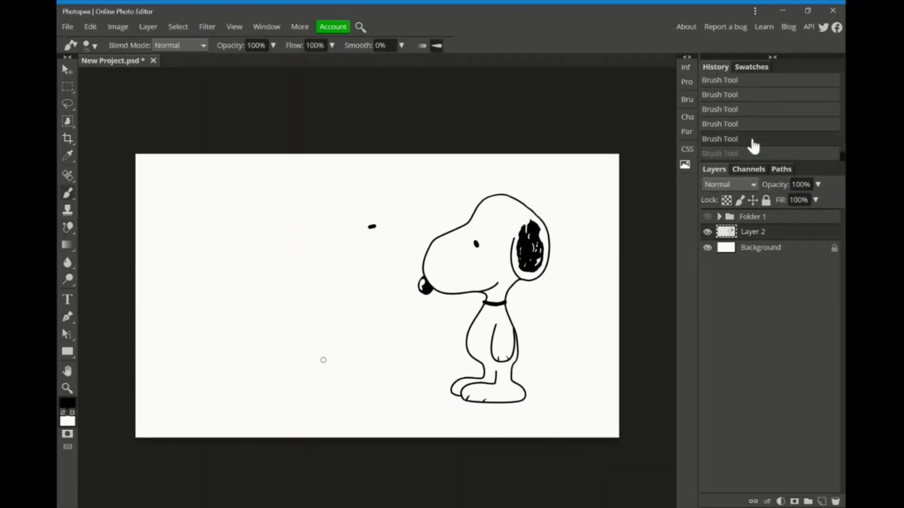
key("ctrl+z")
key("ctrl+z")
Redo the two undone strokes and set the Pen shape fill to none.
key("ctrl+shift+z")
key("ctrl+shift+z")
key("p")
left_click(145, 45)
left_click(174, 67)
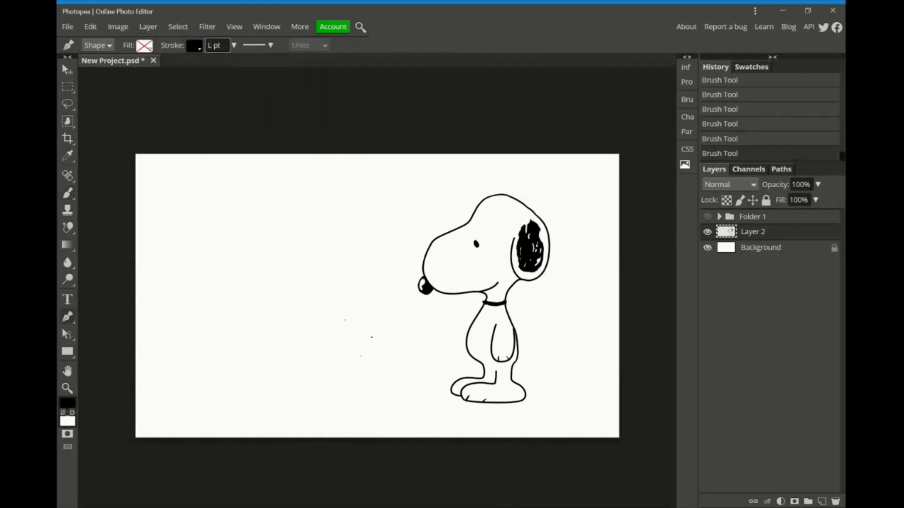
Draw a curved path left of Snoopy, then move and reshape its anchors.
left_click(343, 323)
left_click_drag(360, 357, 377, 354)
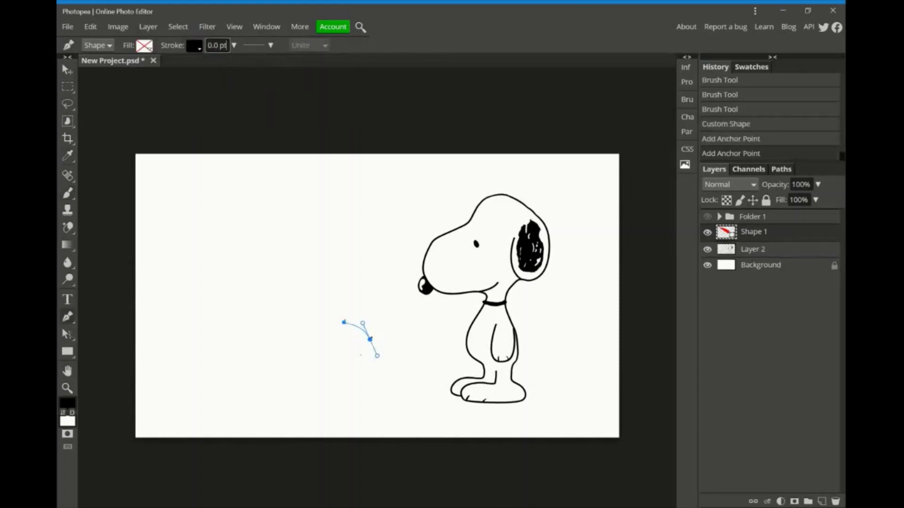
scroll(307, 362, "up", 5)
key("ctrl+z")
key("a")
left_click_drag(546, 335, 545, 335)
mouse_move(565, 178)
left_mouse_down()
mouse_move(581, 201)
mouse_move(475, 176)
left_mouse_up()
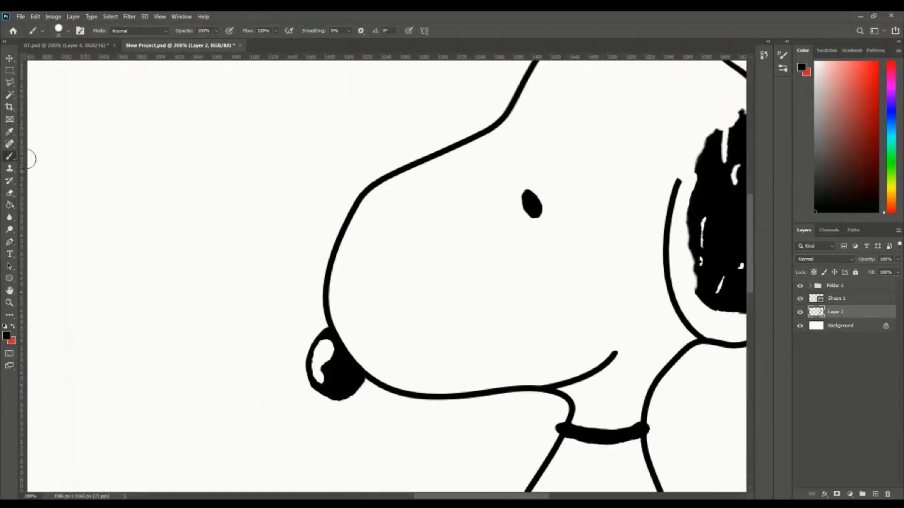
Even out Snoopy's head outline by thinning the front and top-right and thickening the top.
key("e")
left_click_drag(359, 194, 412, 158)
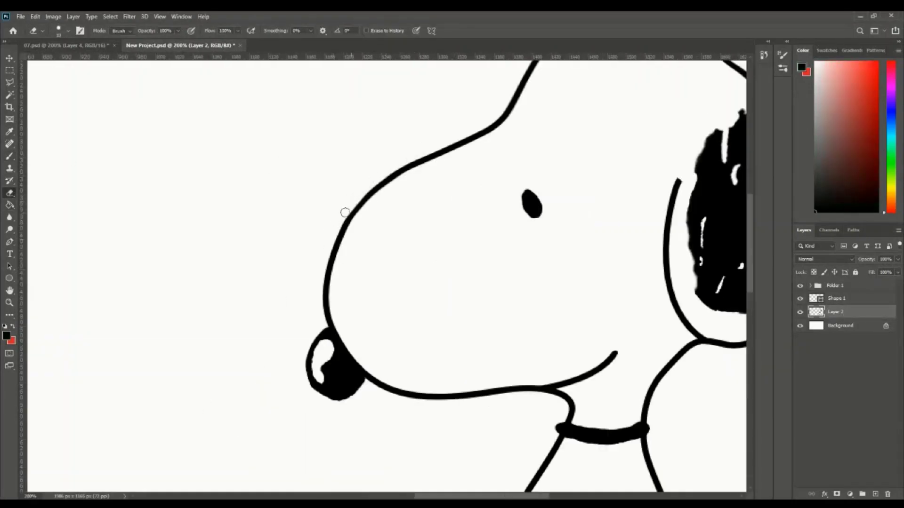
key("b")
left_click_drag(404, 233, 215, 330)
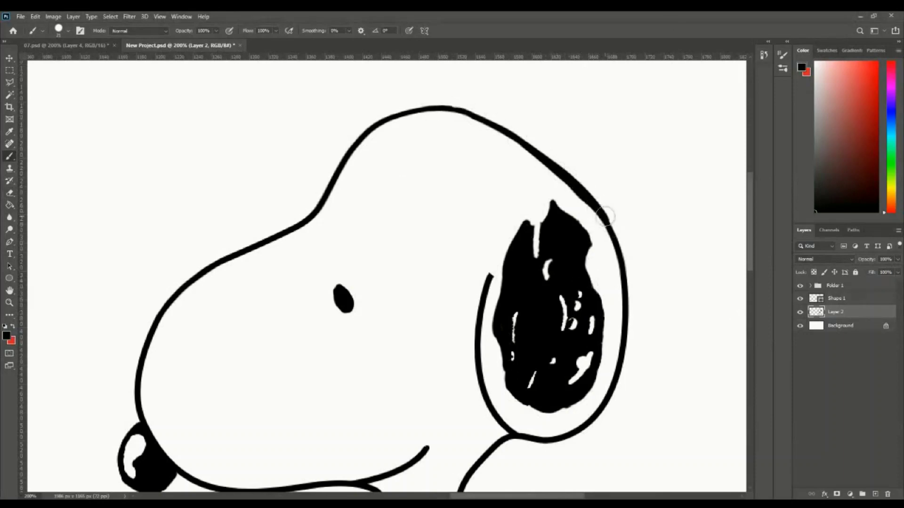
key("e")
left_click_drag(486, 127, 588, 209)
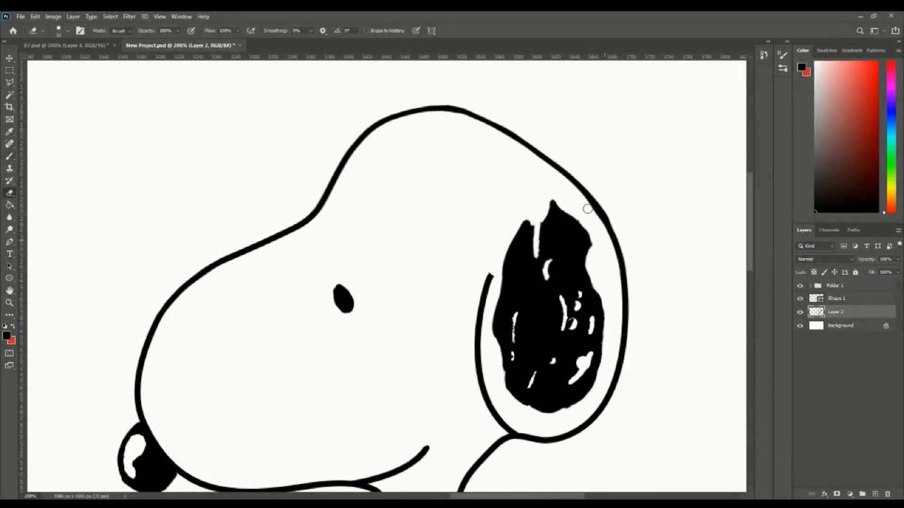
key("b")
mouse_move(409, 112)
left_mouse_down()
mouse_move(455, 110)
mouse_move(541, 157)
left_mouse_up()
Erase the black collar line and neck outlines, then undo the erase.
key("e")
scroll(593, 216, "down", 10)
scroll(515, 394, "left", 2)
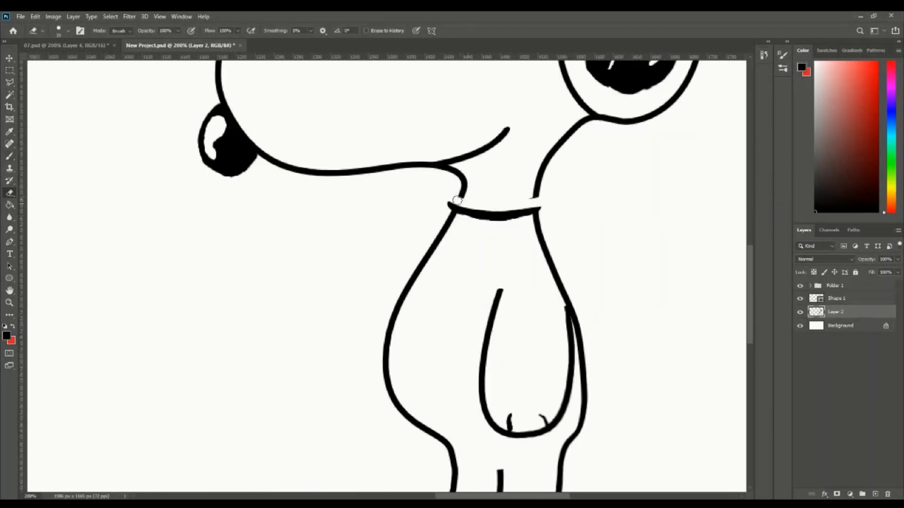
left_click_drag(539, 208, 468, 204)
key("ctrl+z")
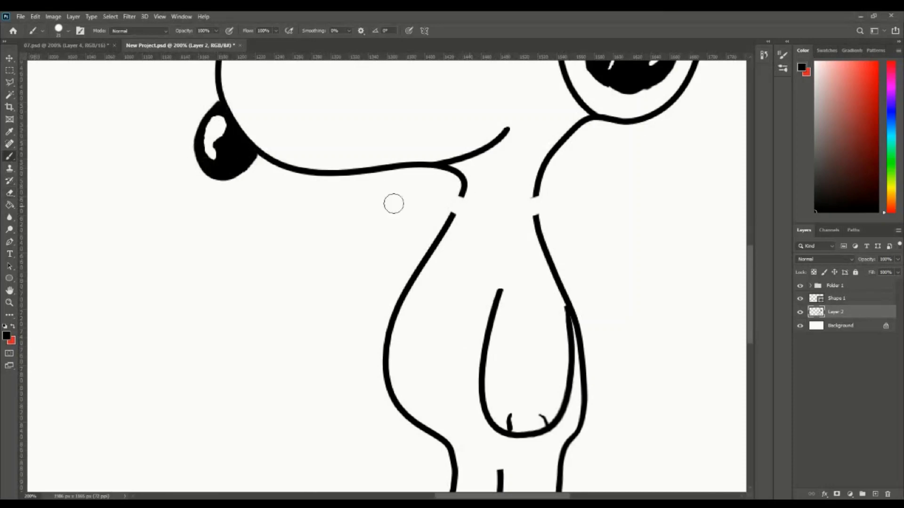
Draw a red-filled collar band across Snoopy's neck with the Pen tool.
key("p")
left_click(447, 210)
mouse_move(537, 216)
left_mouse_down()
mouse_move(589, 202)
mouse_move(442, 198)
left_mouse_up()
left_click(447, 210)
left_click(106, 31)
left_click(97, 81)
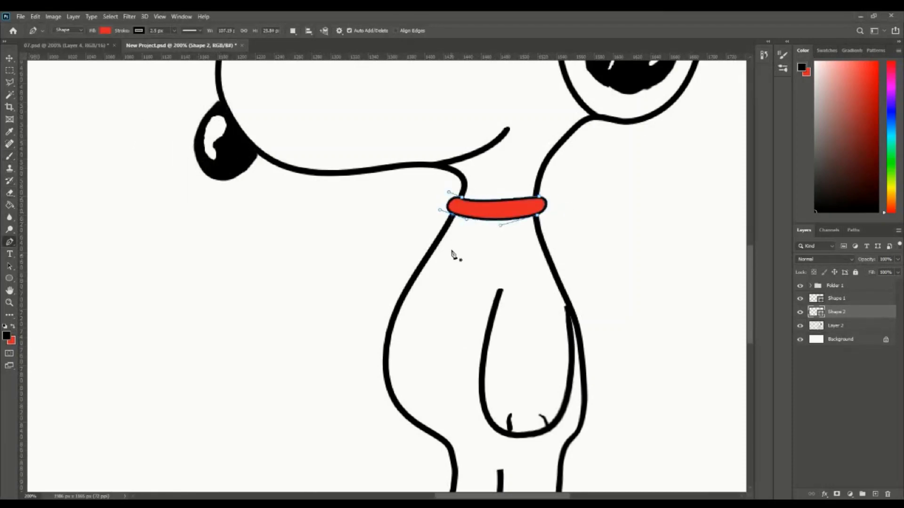
Draw Snoopy's pointed tail with upper and lower strokes using a smaller brush.
key("b")
key("alt+bracketleft")
key("bracketleft")
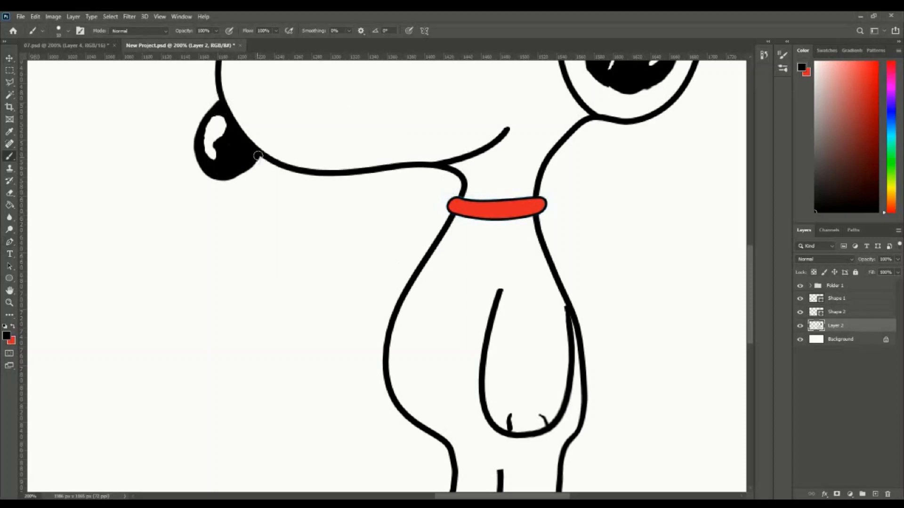
scroll(223, 176, "down", 5)
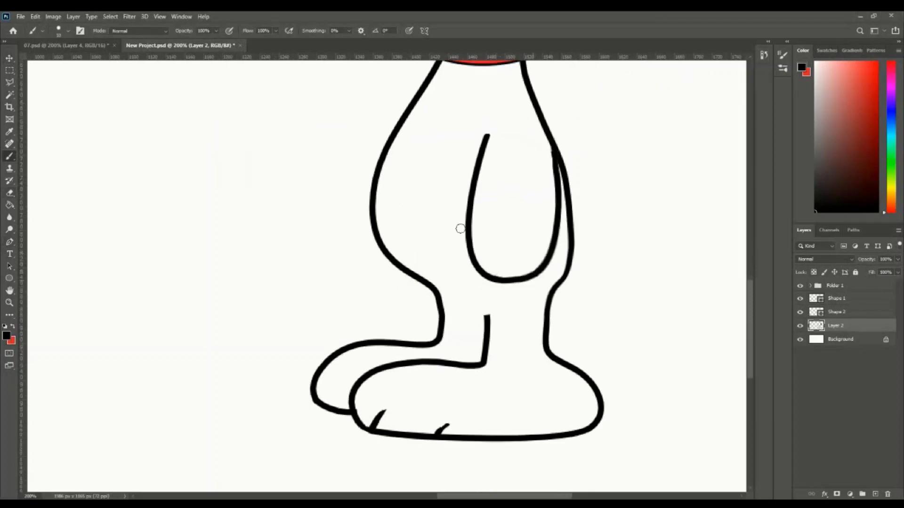
key("e")
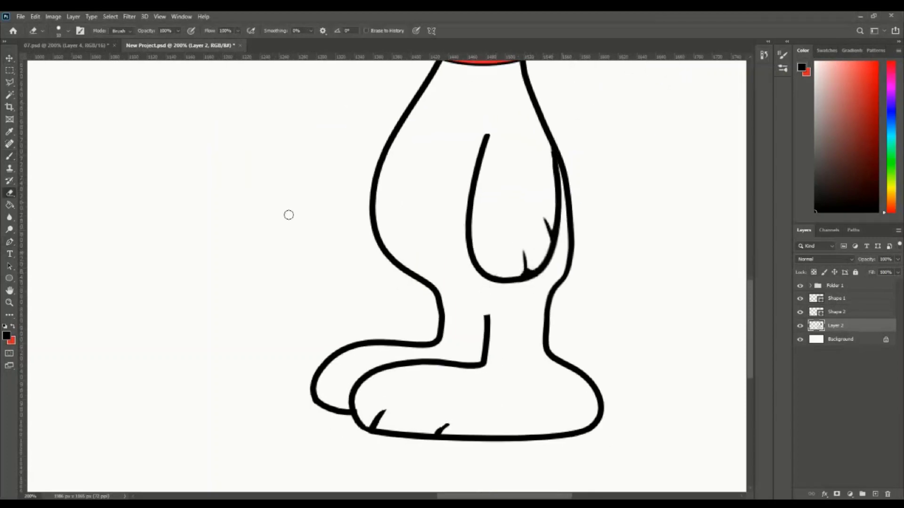
key("b")
scroll(581, 222, "right", 3)
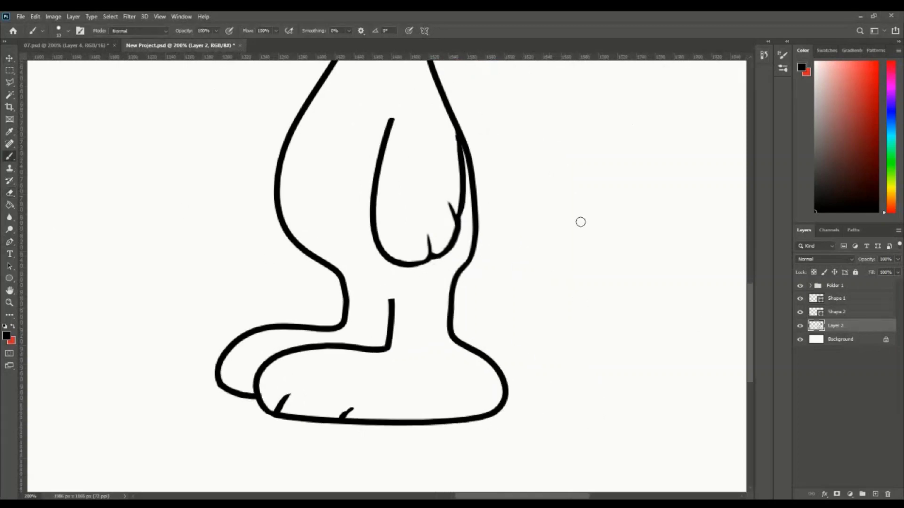
left_click_drag(472, 263, 580, 276)
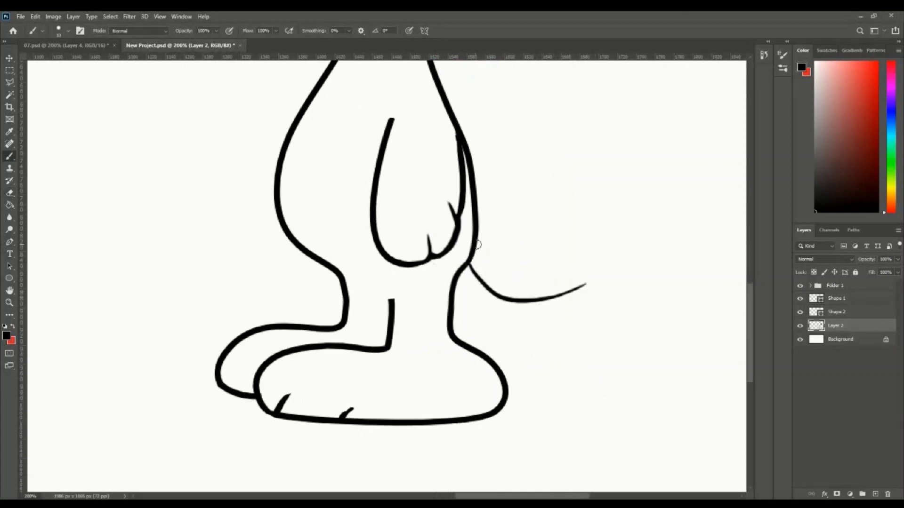
left_click_drag(477, 244, 572, 275)
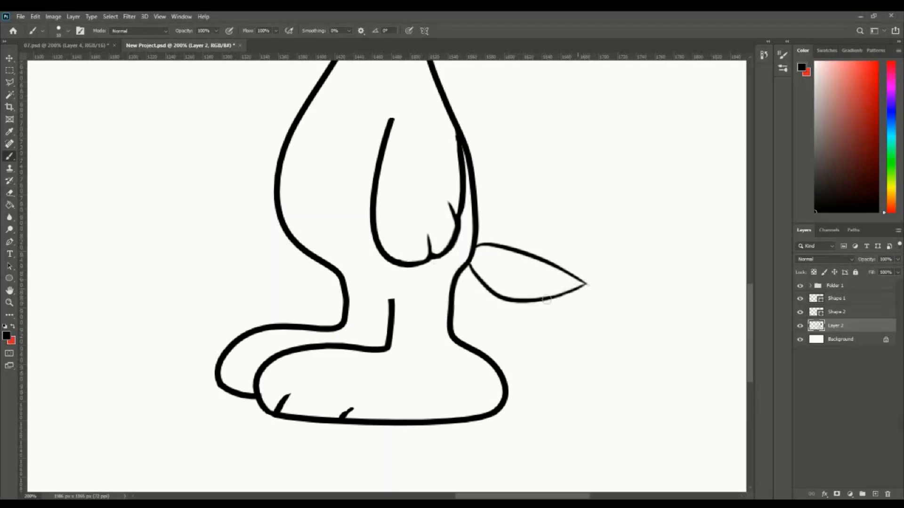
Erase the toe marks on Snoopy's front foot.
key("e")
left_click_drag(289, 397, 278, 404)
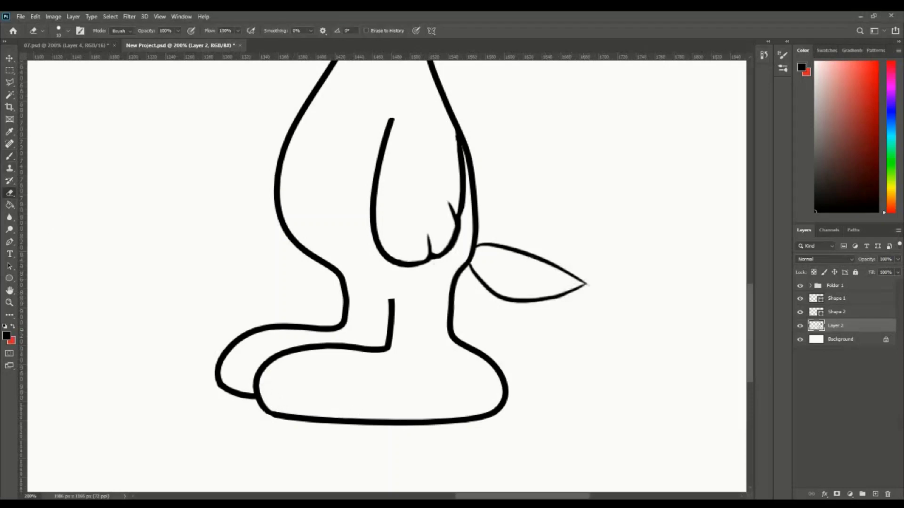
key("b")
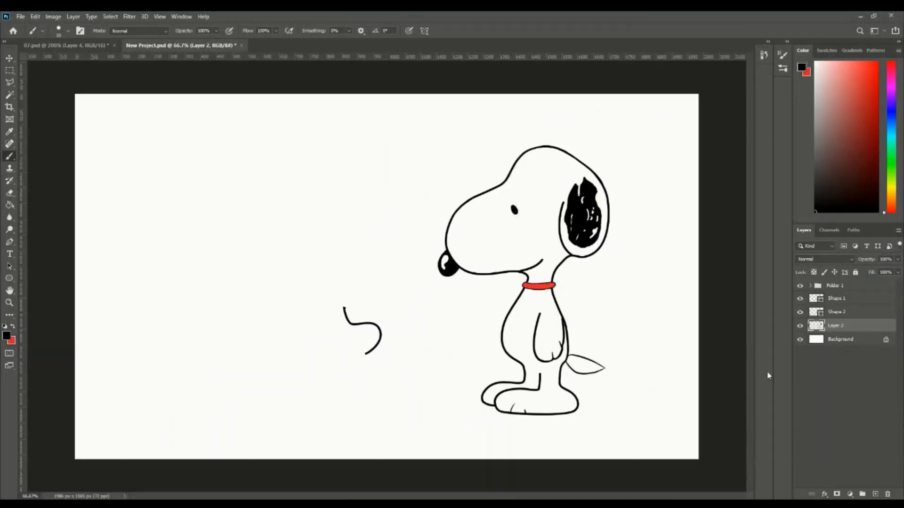
Add a new layer and draw a short grass tuft on the ground.
key("ctrl+shift+alt+n")
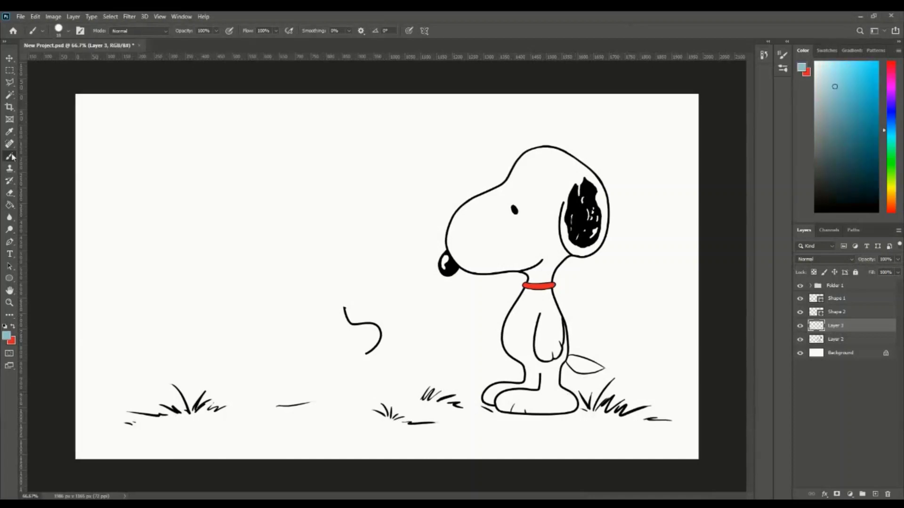
left_click_drag(329, 401, 359, 399)
key("e")
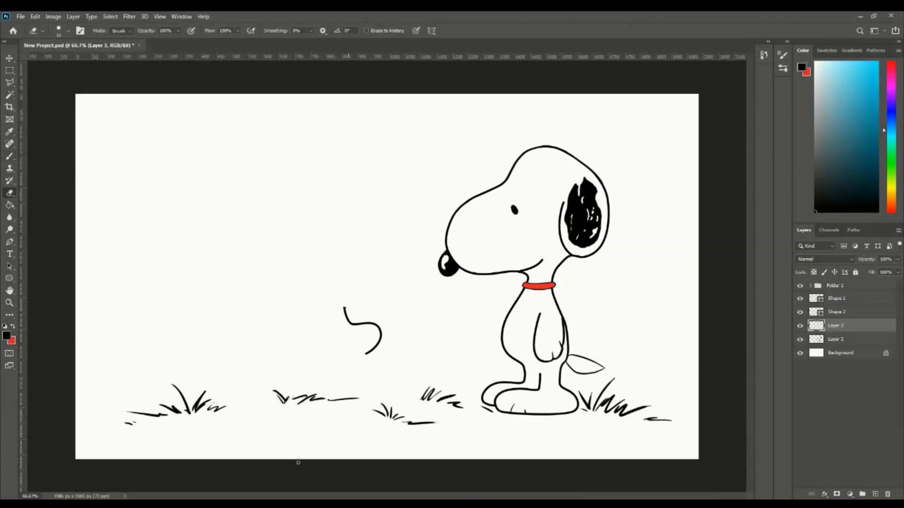
scroll(333, 366, "up", 5)
Select the wavy Shape 1 curve with the Move tool.
key("v")
left_click(829, 298)
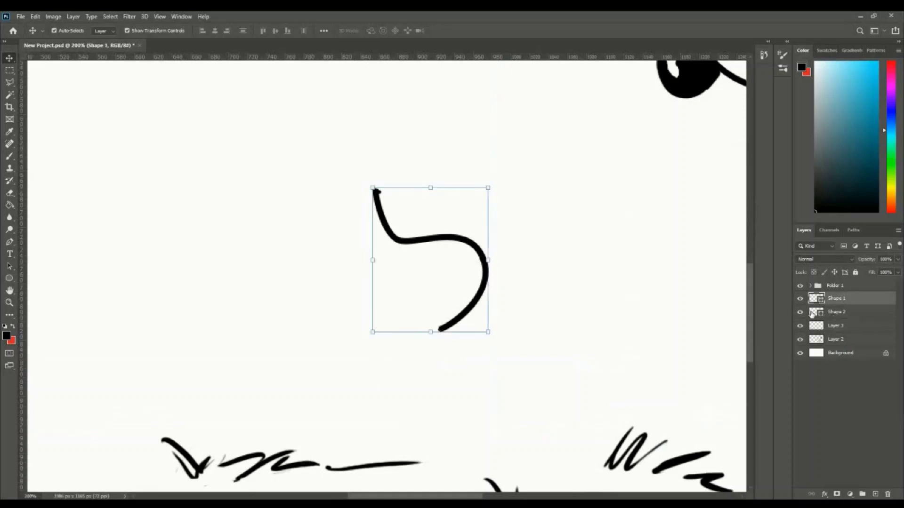
scroll(430, 259, "down", 5)
scroll(330, 310, "up", 5)
Reshape the wavy curve, add an anchor, and set its stroke to 5 pt.
key("e")
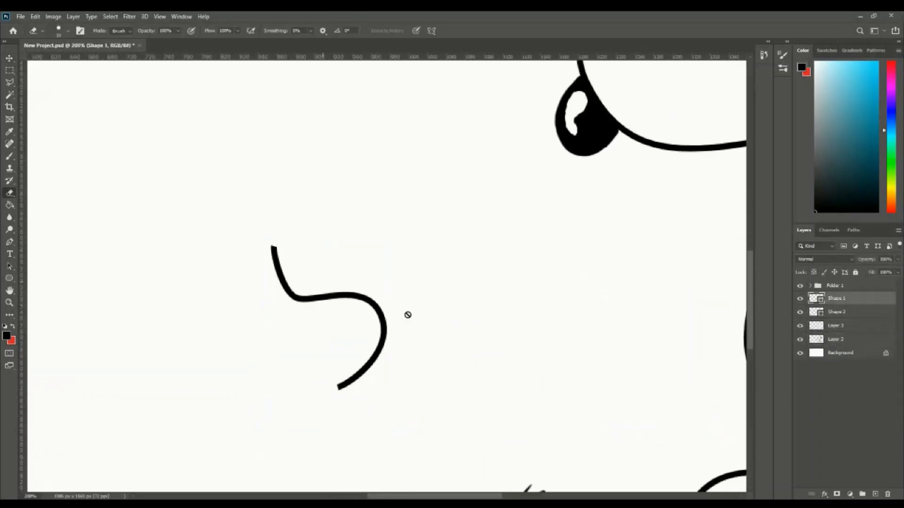
key("p")
left_click_drag(272, 246, 281, 244)
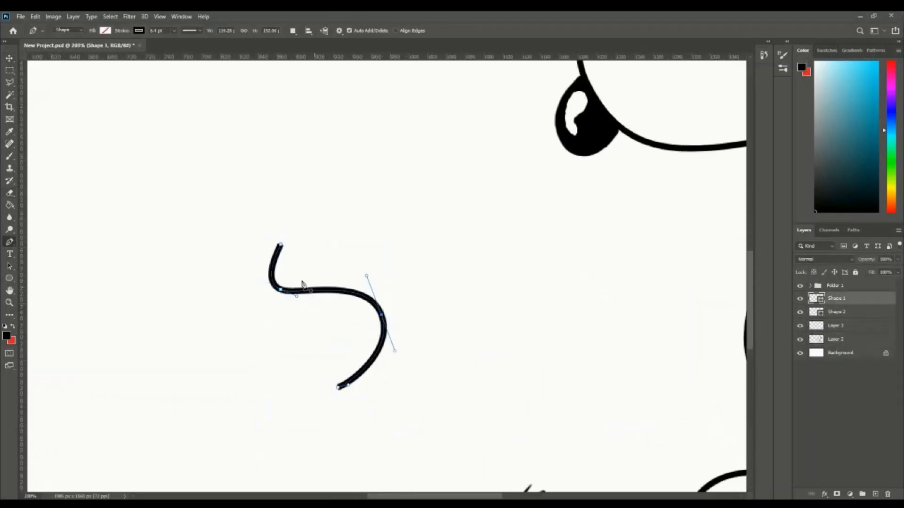
left_click(322, 290)
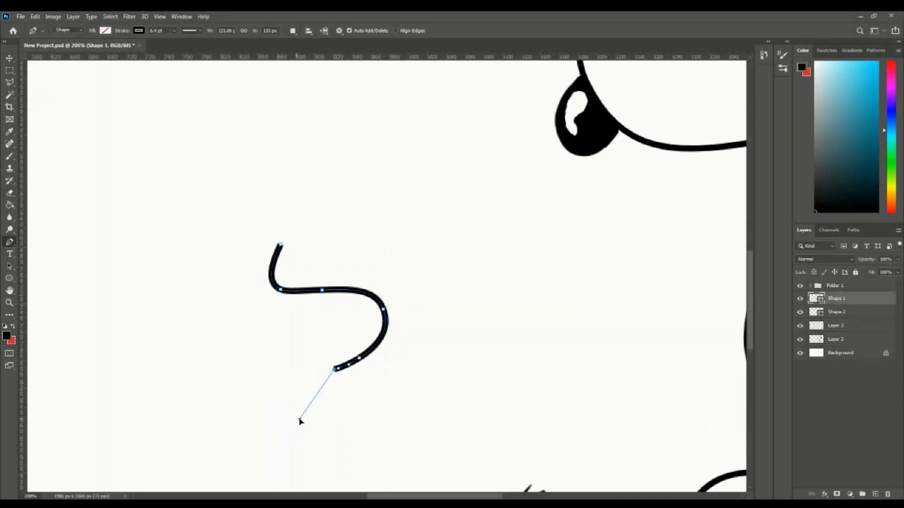
type("5")
key("Return")
Extend the outline down into Woodstock's body and fill the shape yellow.
left_click(333, 377)
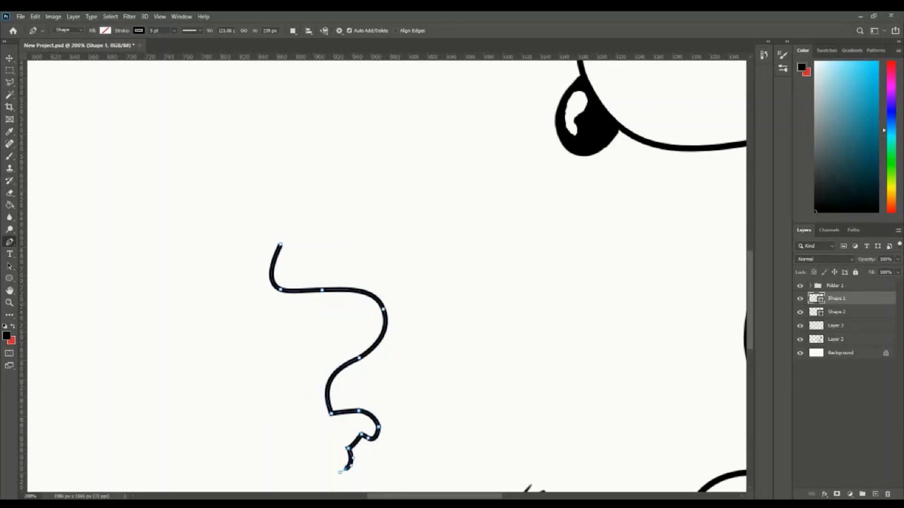
left_click_drag(346, 478, 517, 343)
left_click(106, 30)
left_click(51, 80)
key("Return")
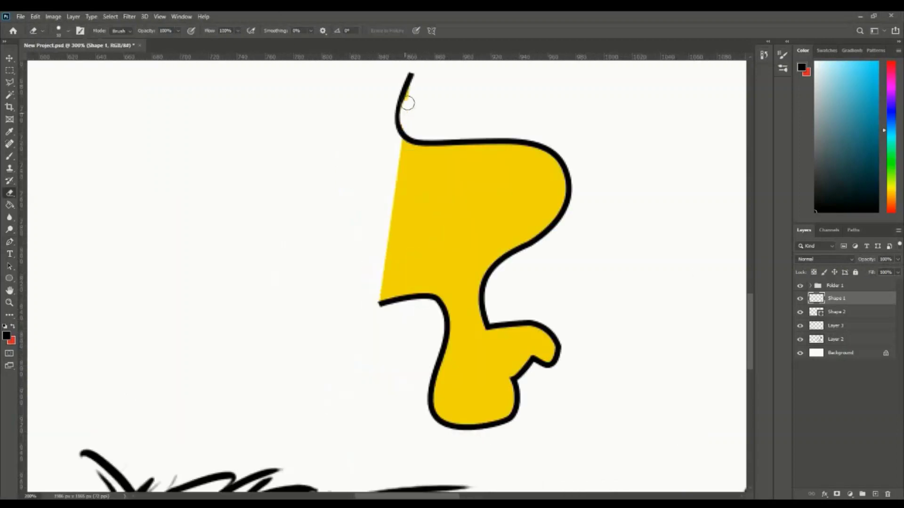
On a new layer, brush Woodstock's head back and feather lines on top and lower back.
key("ctrl+shift+alt+n")
key("b")
right_click(312, 212)
key("Escape")
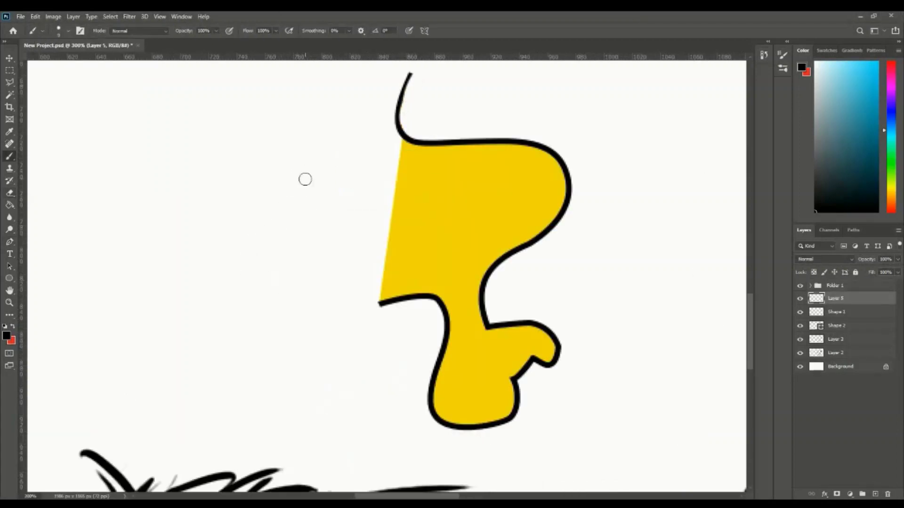
left_click_drag(305, 177, 246, 286)
left_click_drag(305, 182, 293, 131)
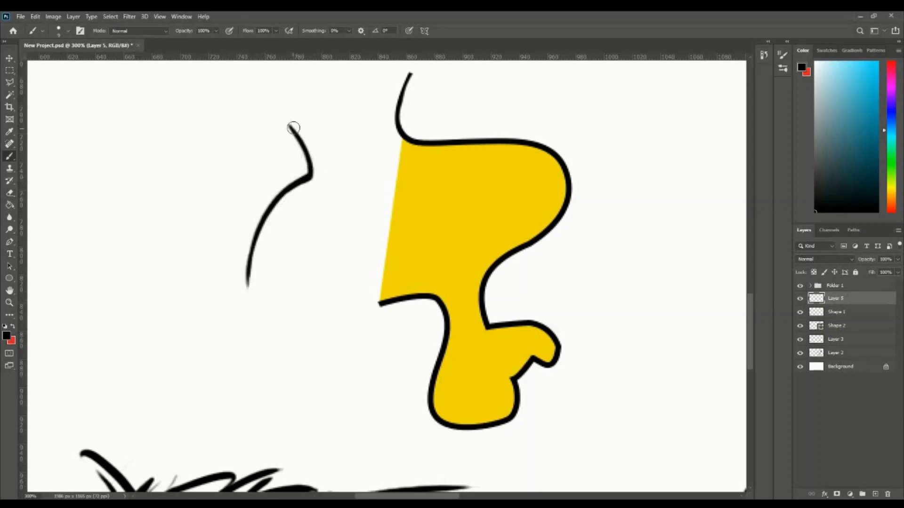
scroll(284, 124, "up", 1)
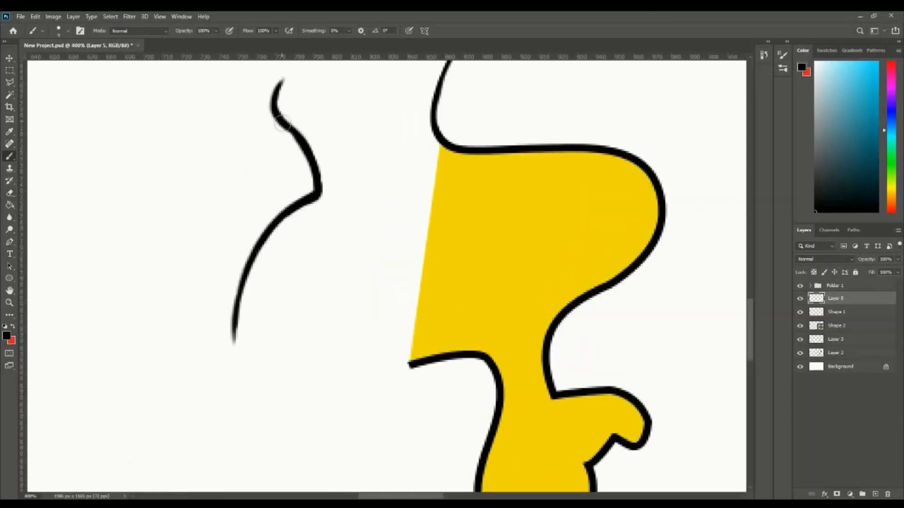
scroll(320, 191, "up", 2)
left_click_drag(363, 197, 382, 98)
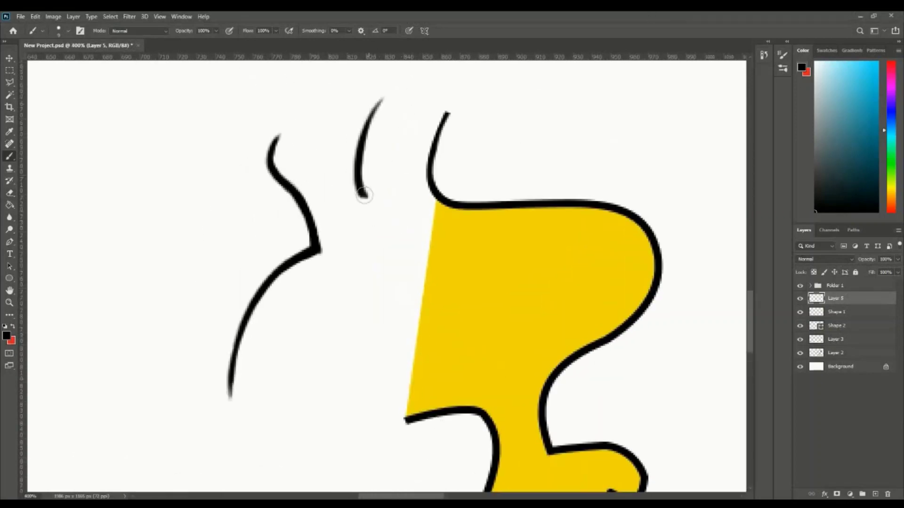
left_click_drag(304, 409, 321, 331)
key("ctrl+z")
Paint Woodstock's black oval eye with an adjusted brush tip.
key("ctrl+z")
left_click_drag(362, 388, 377, 443)
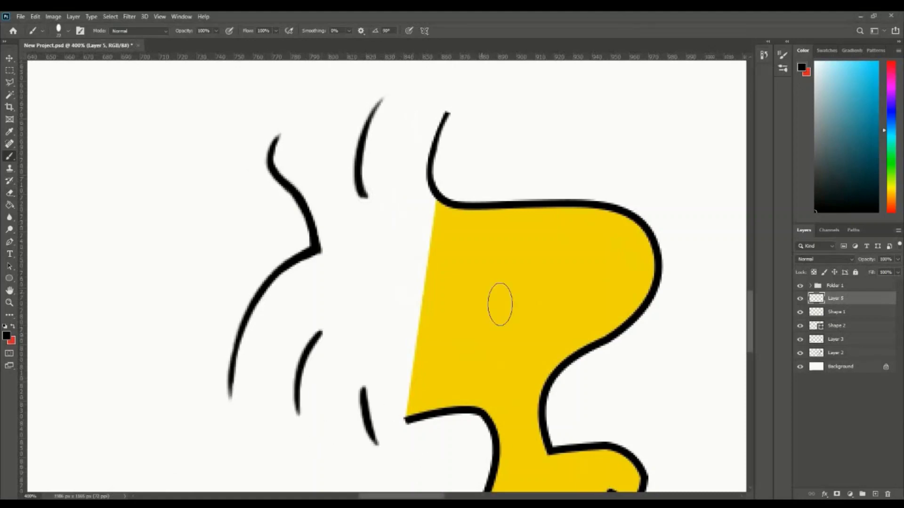
left_click(487, 287)
key("ctrl+z")
right_click(560, 280)
key("Return")
left_click(483, 284)
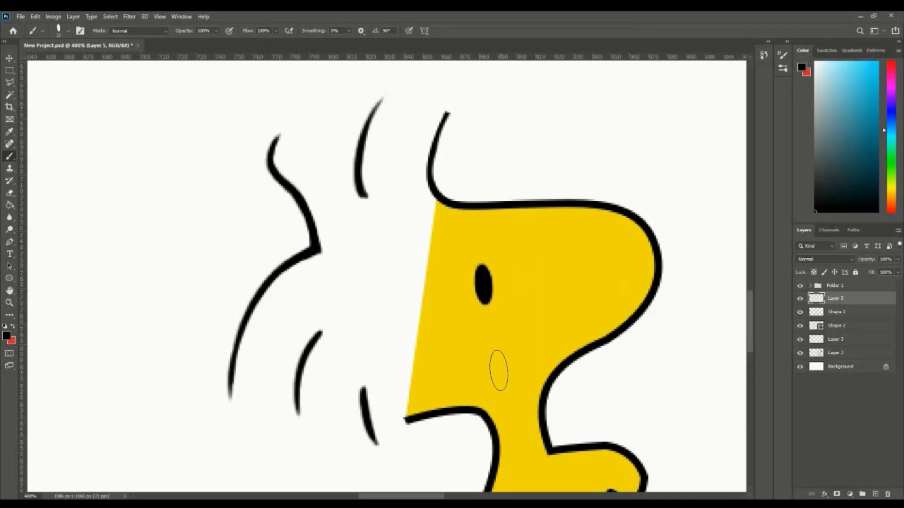
Paint yellow across Woodstock's feathered head, filling the white notch and lower feather edge.
left_click(565, 320, "alt")
left_click_drag(377, 282, 413, 309)
right_click(421, 346)
key("Return")
mouse_move(278, 141)
left_mouse_down()
mouse_move(339, 226)
mouse_move(435, 117)
mouse_move(318, 153)
mouse_move(288, 142)
mouse_move(256, 282)
mouse_move(363, 258)
mouse_move(438, 201)
left_mouse_up()
scroll(395, 108, "down", 3)
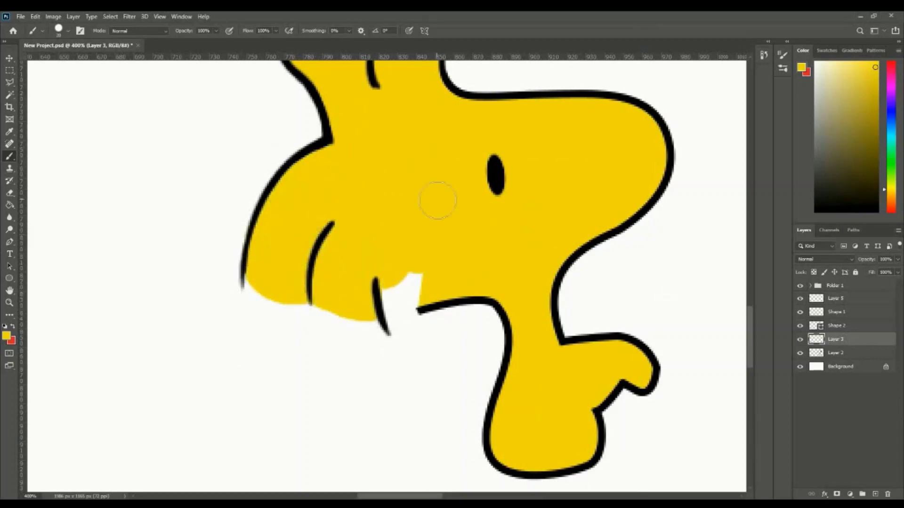
right_click(437, 200)
key("Return")
mouse_move(413, 292)
left_mouse_down()
mouse_move(256, 280)
mouse_move(339, 303)
mouse_move(388, 333)
left_mouse_up()
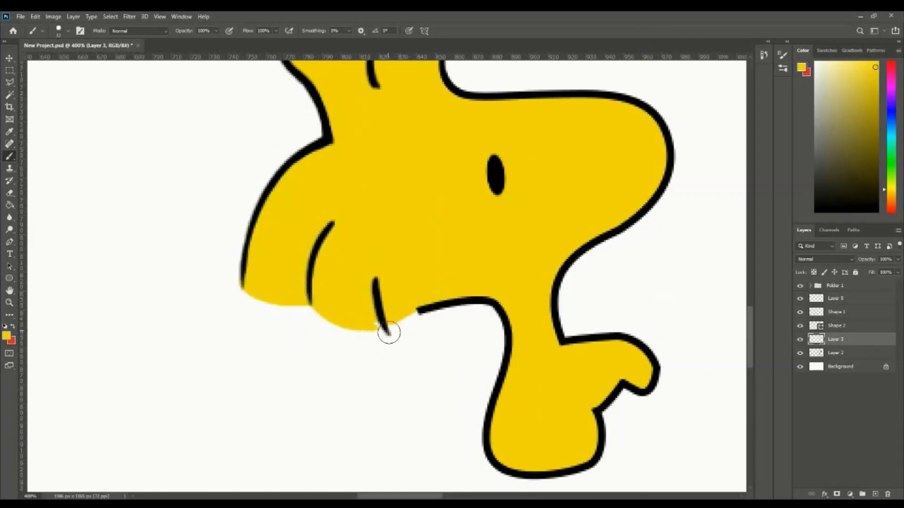
scroll(485, 344, "up", 3)
scroll(347, 131, "down", 1)
Draw a closed pen-shape outline for Woodstock's first foot with a curved toe.
scroll(192, 236, "down", 3)
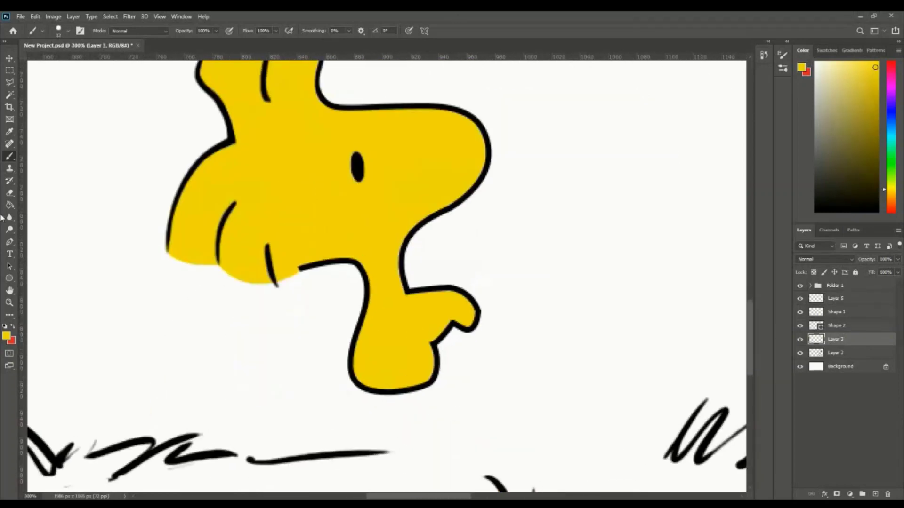
left_click(9, 241)
left_click(350, 375)
left_click(299, 381)
left_click(258, 374)
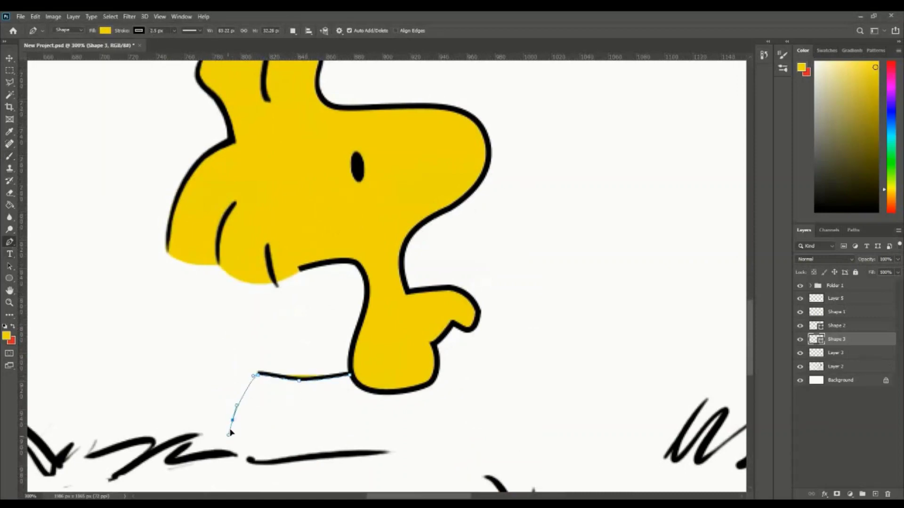
left_click(232, 420)
left_click(252, 456)
left_click(277, 443)
left_click(296, 424)
left_click_drag(324, 415, 343, 404)
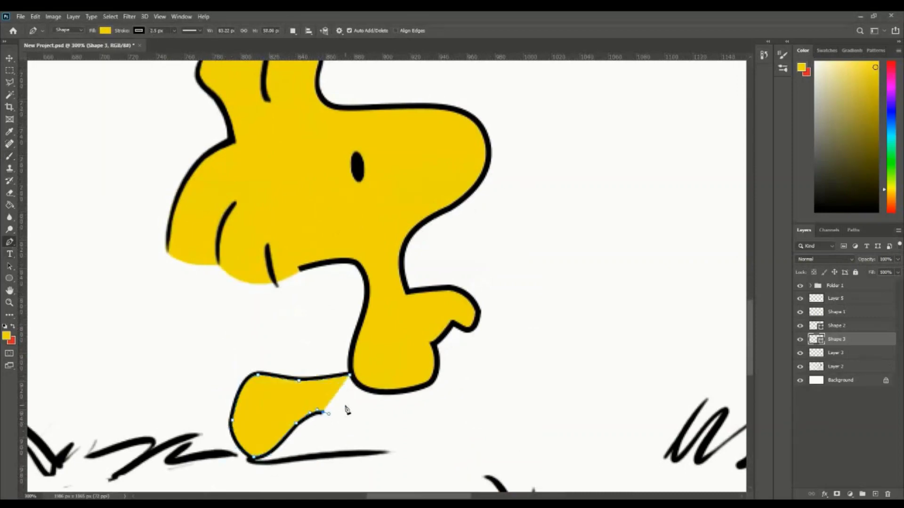
Move the foot shape layer beneath the yellow paint layer.
left_click(362, 390)
key("v")
left_click_drag(837, 338, 854, 367)
key("p")
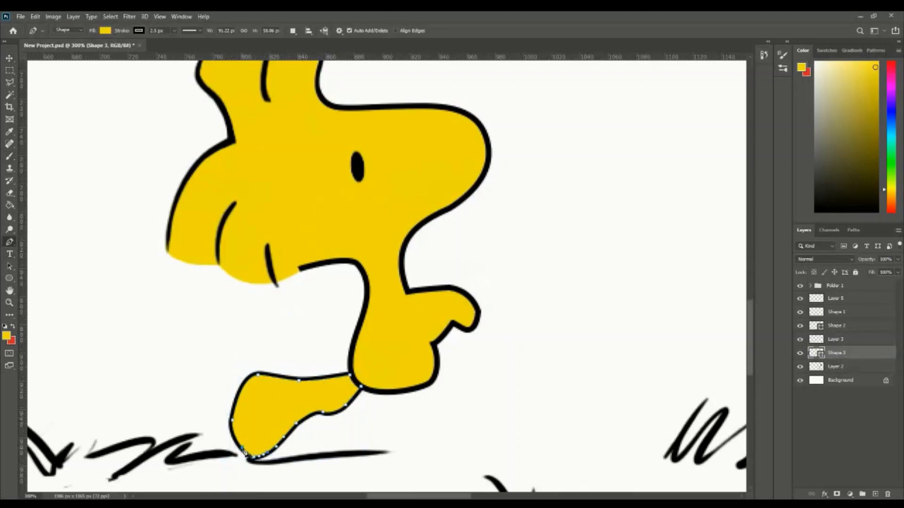
left_click(835, 339)
Erase stray marks near the foot and draw the inner line of Woodstock's wing.
key("e")
left_click_drag(187, 470, 260, 397)
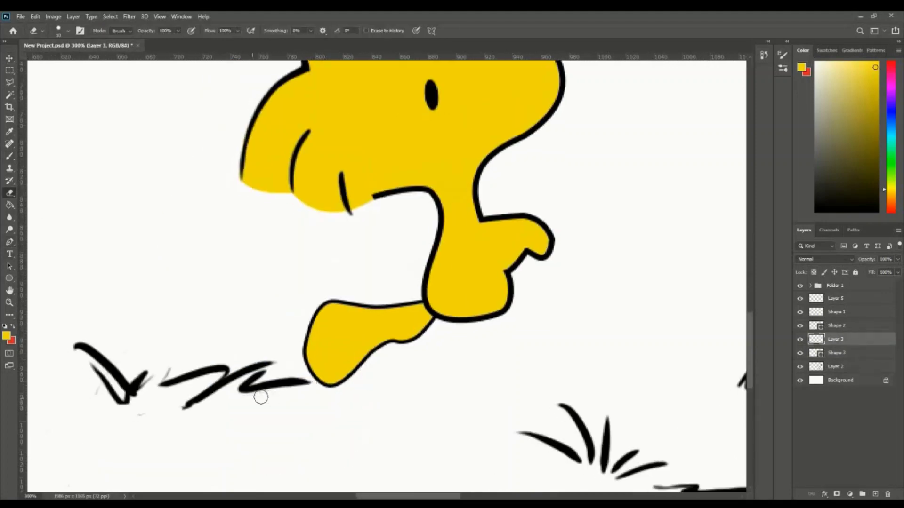
left_click_drag(492, 270, 377, 326)
key("b")
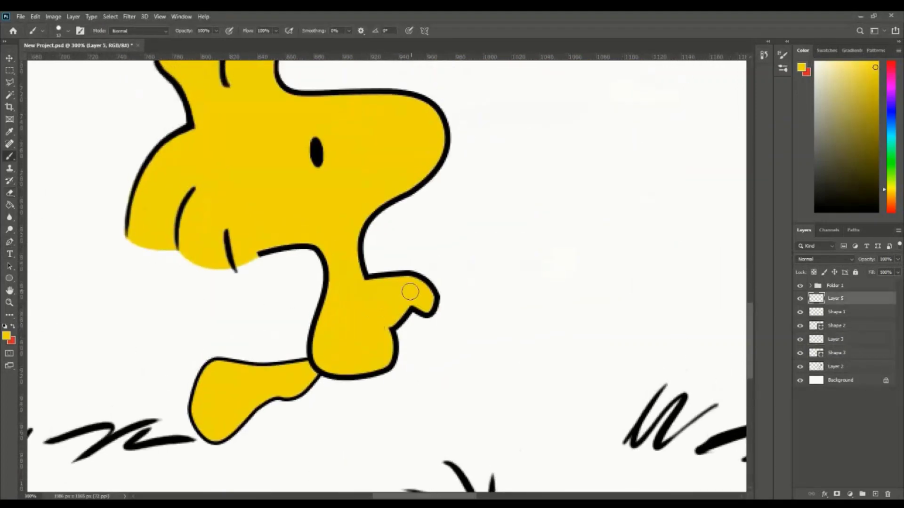
left_click(410, 295, "alt")
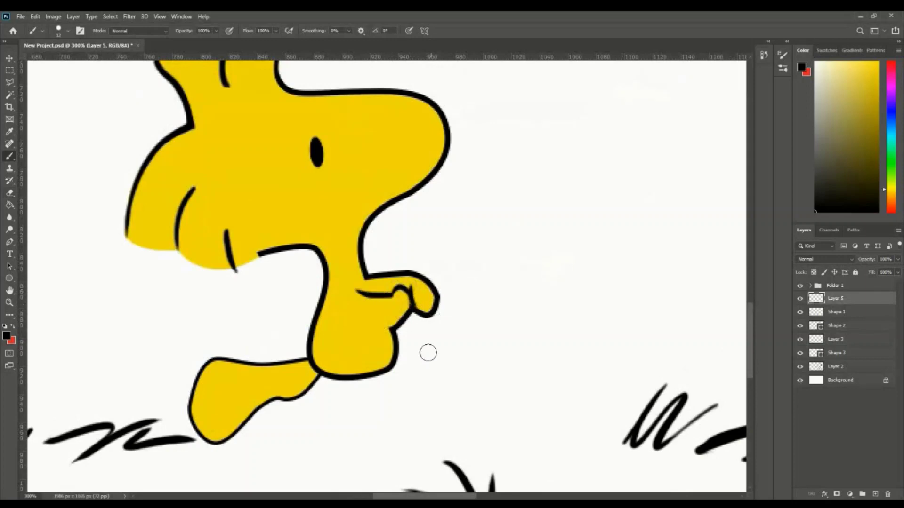
left_click_drag(428, 352, 397, 279)
Outline Woodstock's front leg and second foot as a closed pen shape.
key("p")
left_click(836, 366)
left_click(341, 302)
left_click_drag(363, 326, 387, 328)
mouse_move(406, 344)
left_mouse_down()
mouse_move(410, 356)
mouse_move(395, 371)
left_mouse_up()
left_click(401, 352)
left_click_drag(328, 360, 313, 371)
left_click(266, 360)
left_click(272, 343)
left_click(307, 337)
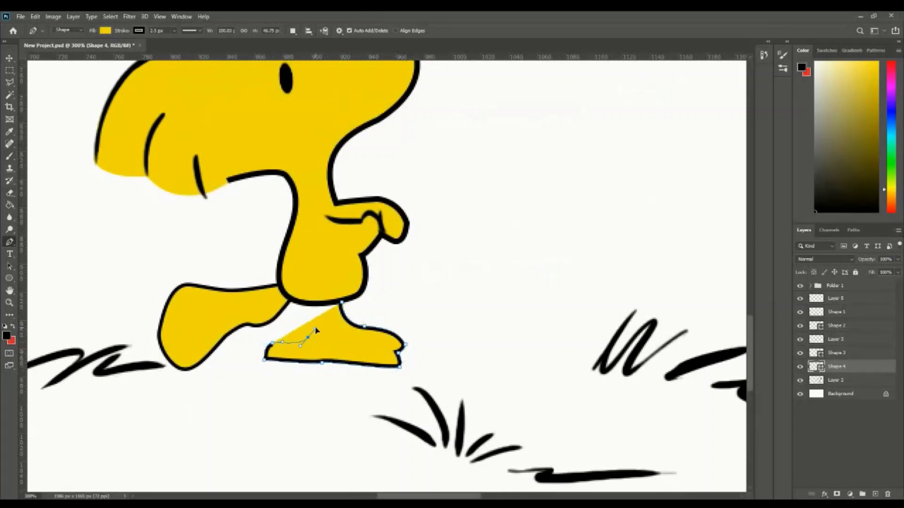
left_click(310, 306)
left_click(332, 302)
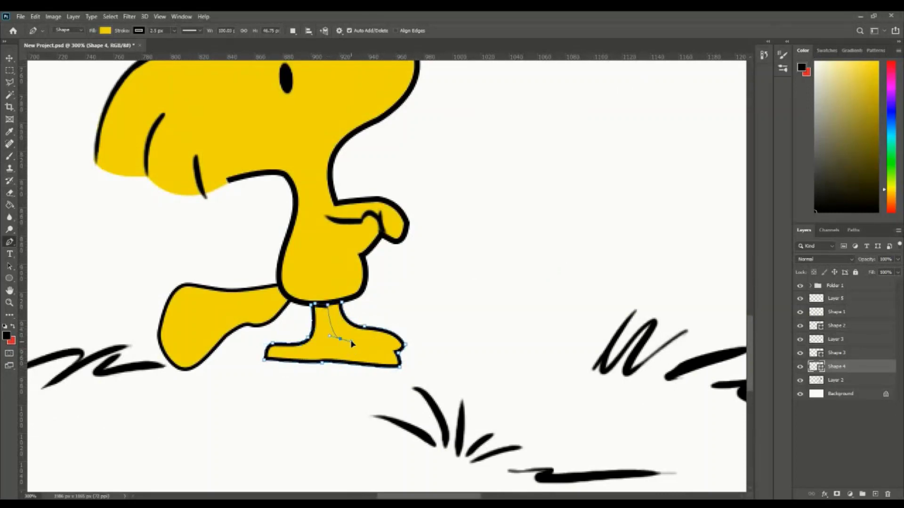
left_click(400, 354)
Zoom in on the feet, thicken the back leg's outline, and paint its white strip yellow.
key("v")
key("e")
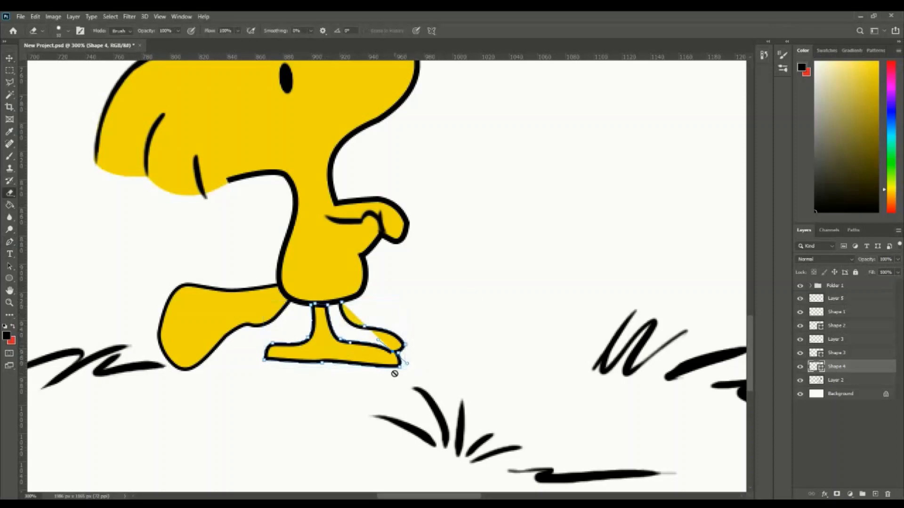
key("ctrl+plus")
key("ctrl+plus")
key("b")
right_click(302, 204)
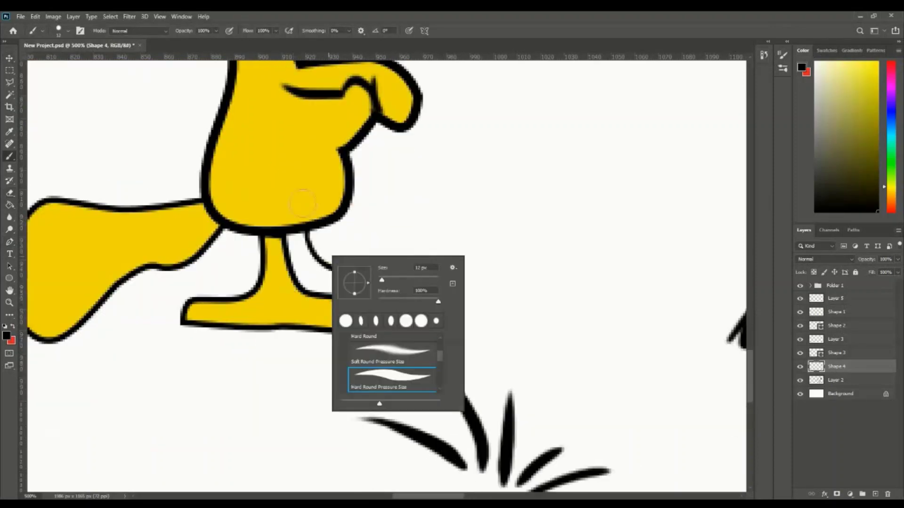
key("Escape")
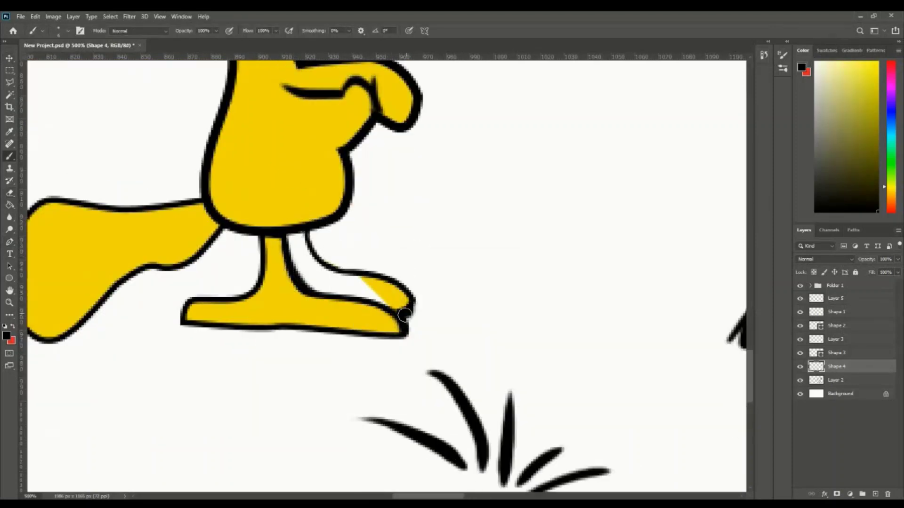
left_click_drag(306, 233, 373, 269)
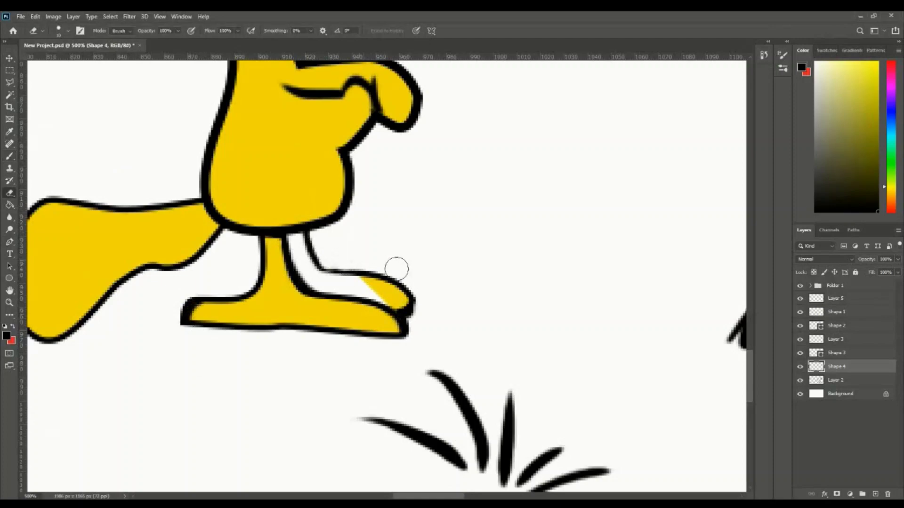
left_click(301, 254, "alt")
mouse_move(296, 235)
left_mouse_down()
mouse_move(338, 286)
mouse_move(390, 301)
left_mouse_up()
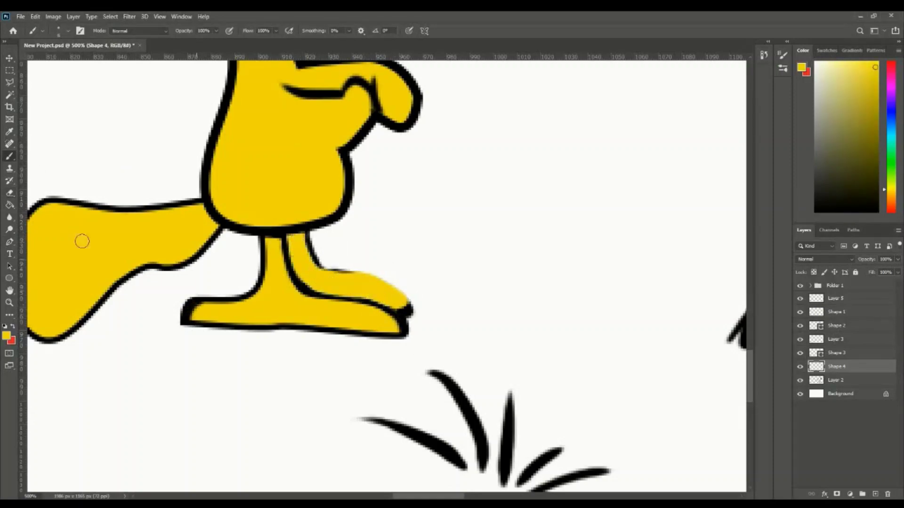
Refine the back foot's upper outline, alternating black and yellow paint.
left_click(311, 250, "alt")
left_click_drag(325, 268, 410, 296)
left_click(282, 265, "alt")
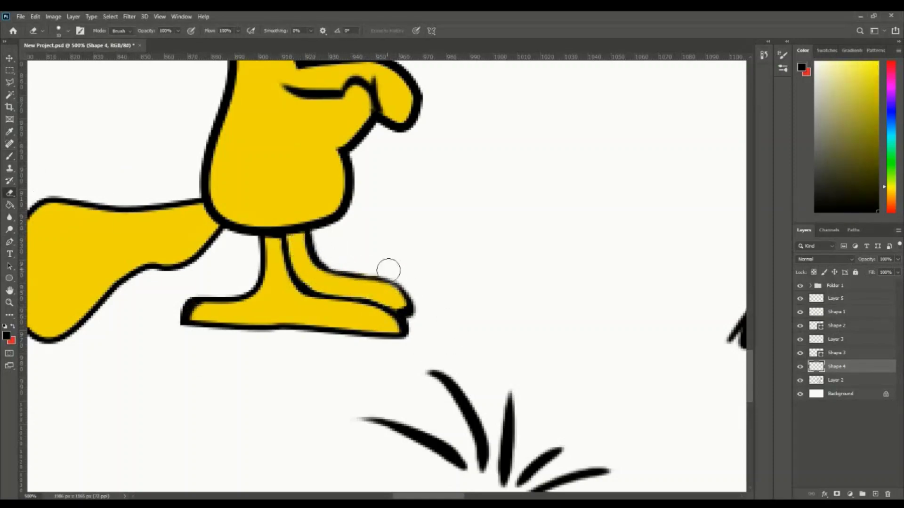
left_click_drag(330, 267, 407, 304)
left_click(362, 273, "alt")
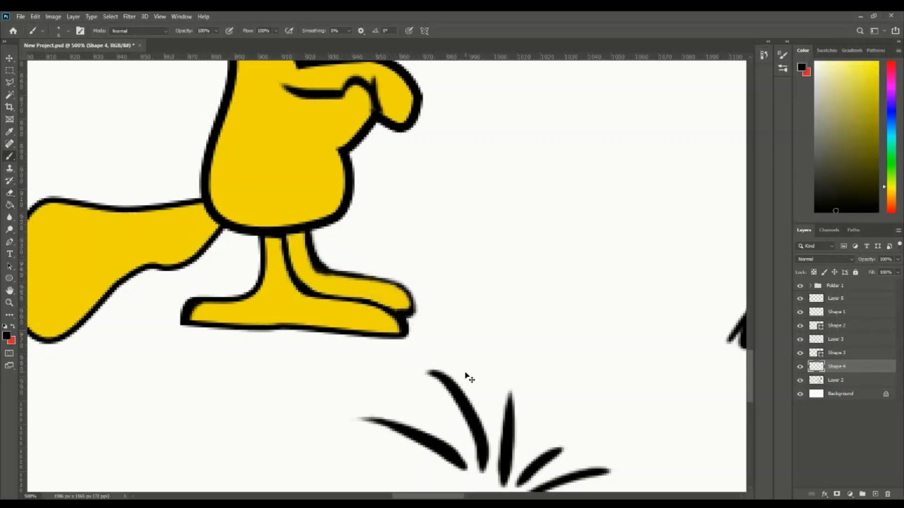
Add a new layer and sketch three black strokes around the foot.
key("ctrl+minus")
key("ctrl+shift+alt+n")
left_click_drag(266, 297, 322, 332)
left_click_drag(405, 286, 334, 327)
left_click_drag(362, 334, 496, 333)
Warp the head shape to bend the top of Woodstock's beak downward.
left_click_drag(171, 301, 250, 333)
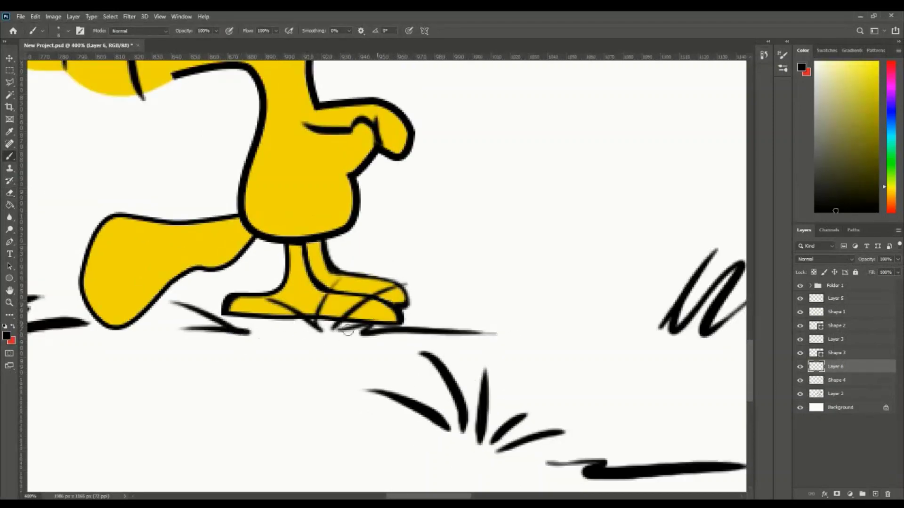
key("ctrl+minus")
scroll(532, 236, "up", 5)
scroll(532, 235, "left", 3)
left_click(398, 203, "ctrl")
key("v")
key("ctrl+t")
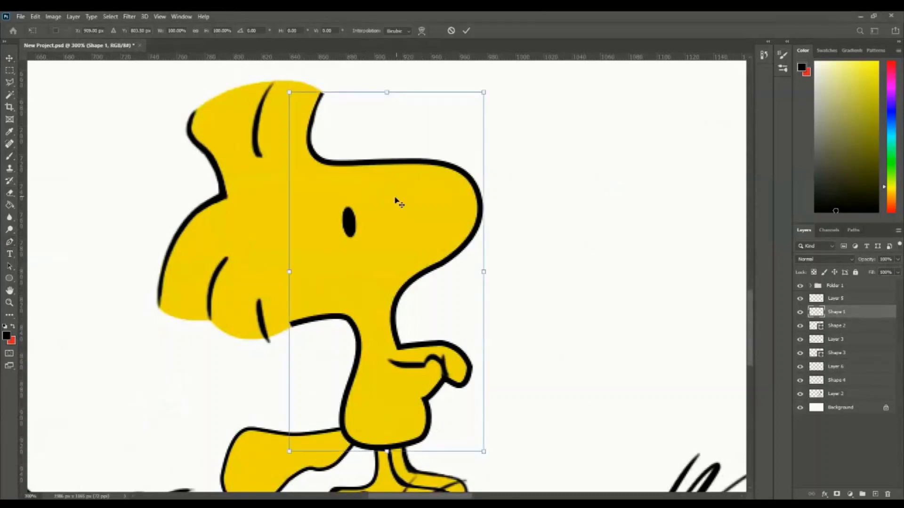
left_click_drag(398, 203, 400, 210)
key("Return")
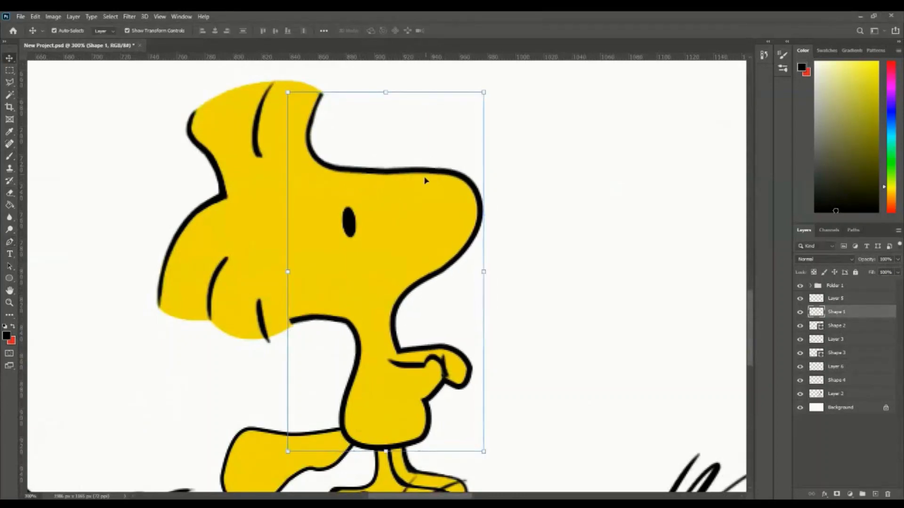
Warp the beak top and body outline again and commit the change.
key("ctrl+t")
mouse_move(413, 256)
left_mouse_down()
mouse_move(434, 182)
mouse_move(451, 269)
mouse_move(478, 206)
mouse_move(466, 166)
left_mouse_up()
key("ctrl+0")
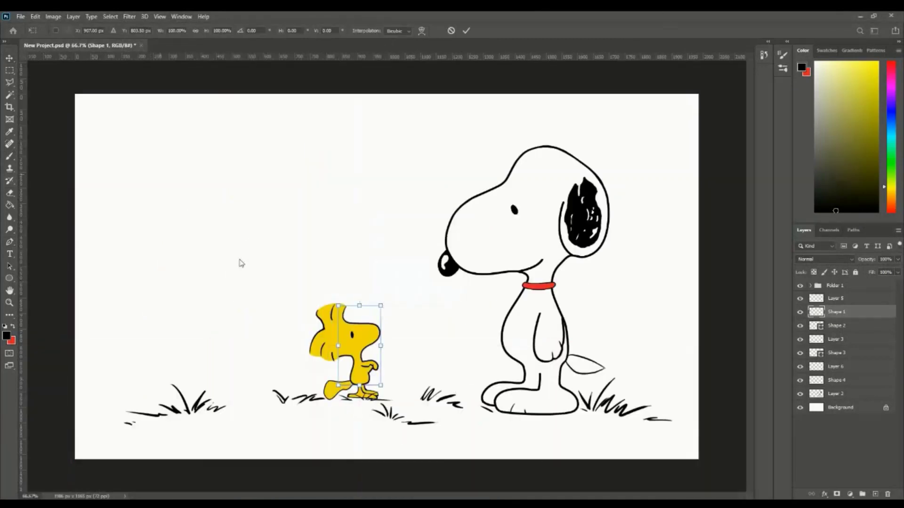
key("Return")
Lasso around Woodstock's head, select the yellow fill layer, then deselect.
key("l")
left_click_drag(319, 284, 302, 324)
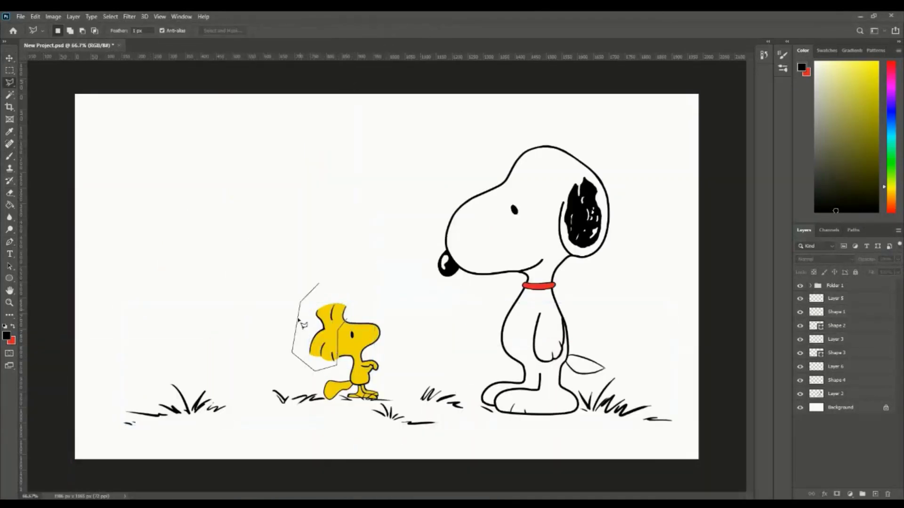
key("v")
left_click(820, 342)
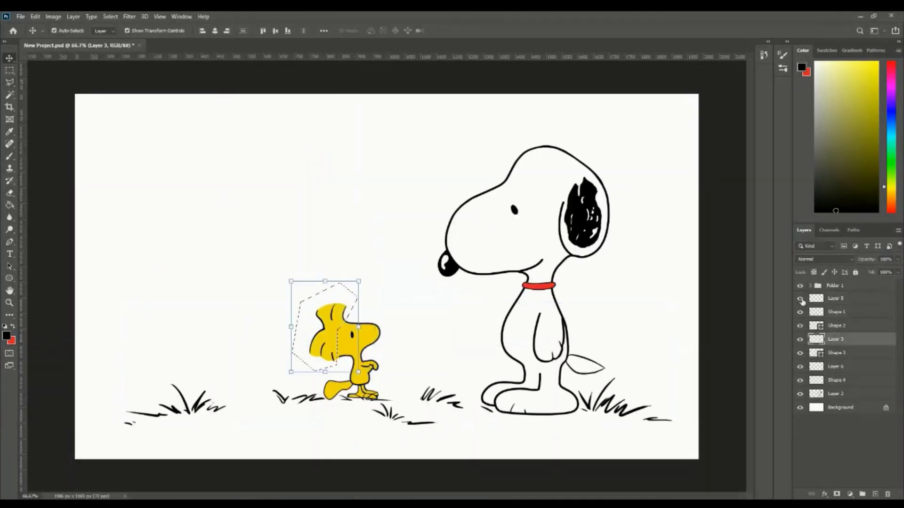
key("ctrl+d")
Erase the yellow spilling past the head's top-left and left outline.
scroll(324, 359, "up", 5)
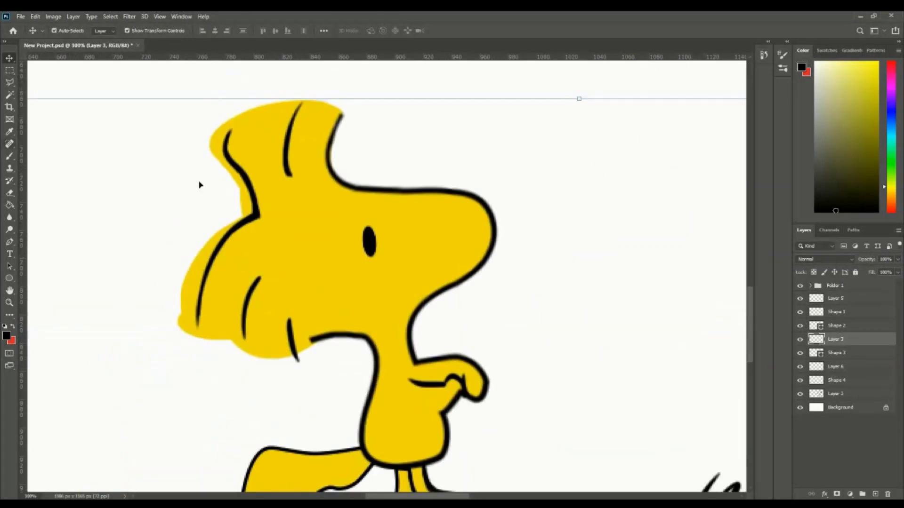
key("e")
left_click_drag(222, 156, 286, 106)
left_click_drag(214, 151, 240, 344)
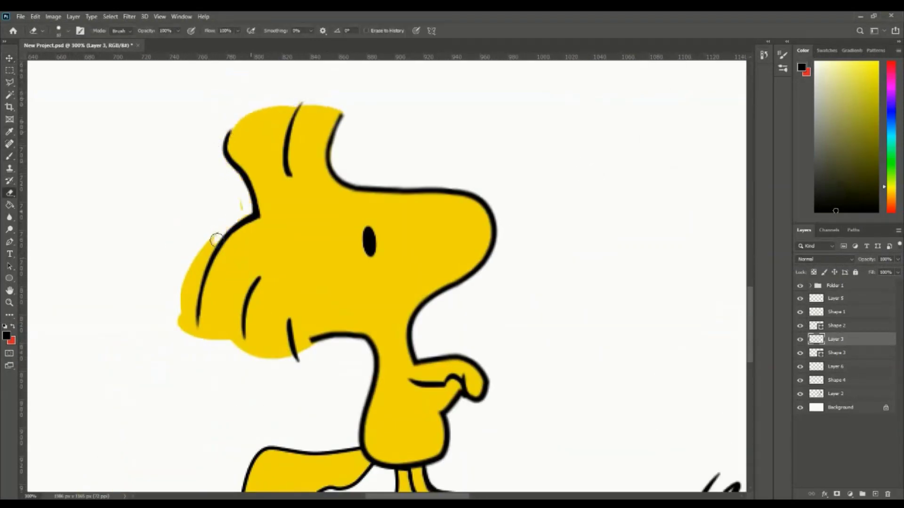
key("ctrl+0")
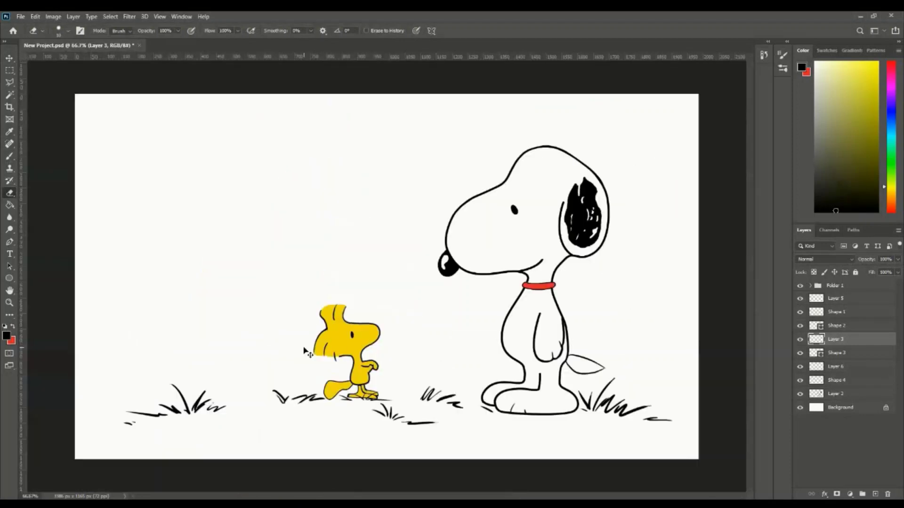
scroll(340, 274, "up", 2)
scroll(341, 274, "up", 3)
key("ctrl+0")
Fill a new layer above the background with turquoise using the Paint Bucket.
key("g")
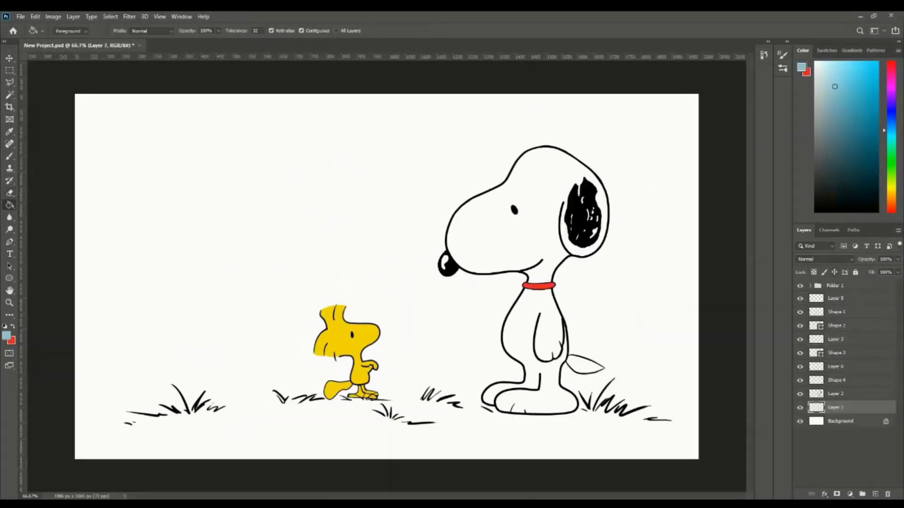
left_click(416, 209)
scroll(424, 235, "up", 5)
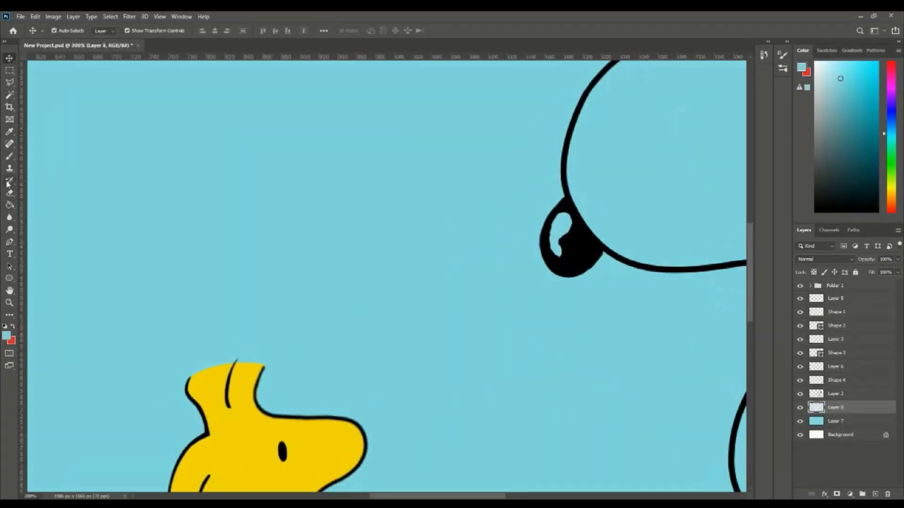
Brush white over Snoopy's cheek, snout, head, chin and neck.
key("b")
right_click(579, 236)
left_click_drag(466, 226, 395, 311)
mouse_move(588, 118)
left_mouse_down()
mouse_move(498, 141)
mouse_move(511, 296)
left_mouse_up()
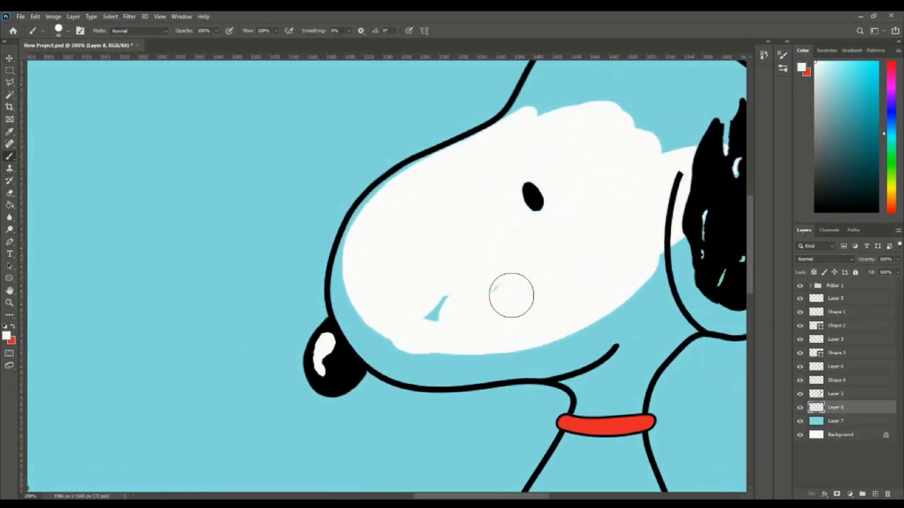
mouse_move(744, 217)
left_mouse_down()
mouse_move(490, 305)
mouse_move(342, 237)
mouse_move(293, 177)
mouse_move(318, 276)
mouse_move(222, 360)
mouse_move(184, 280)
mouse_move(555, 235)
left_mouse_up()
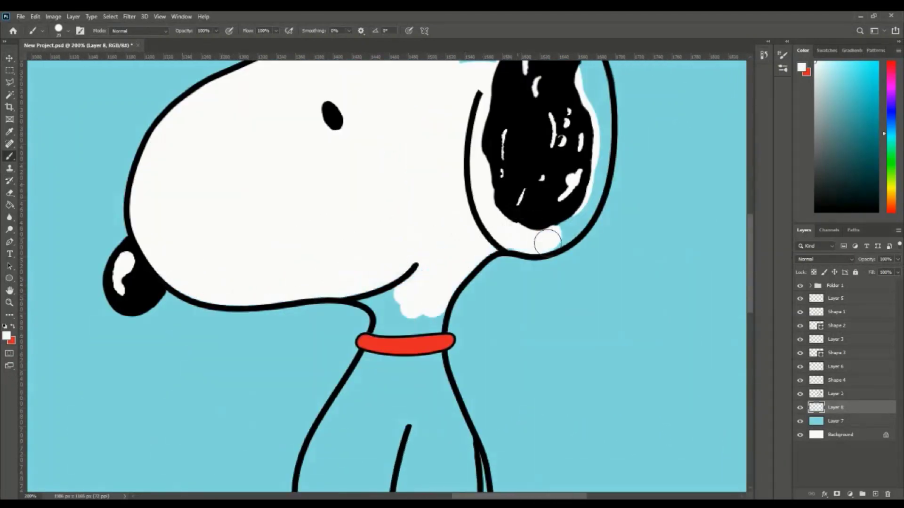
mouse_move(301, 117)
left_mouse_down()
mouse_move(443, 127)
mouse_move(489, 348)
left_mouse_up()
Paint the ear edge, chest, leg, front foot and tail white.
scroll(470, 330, "down", 5)
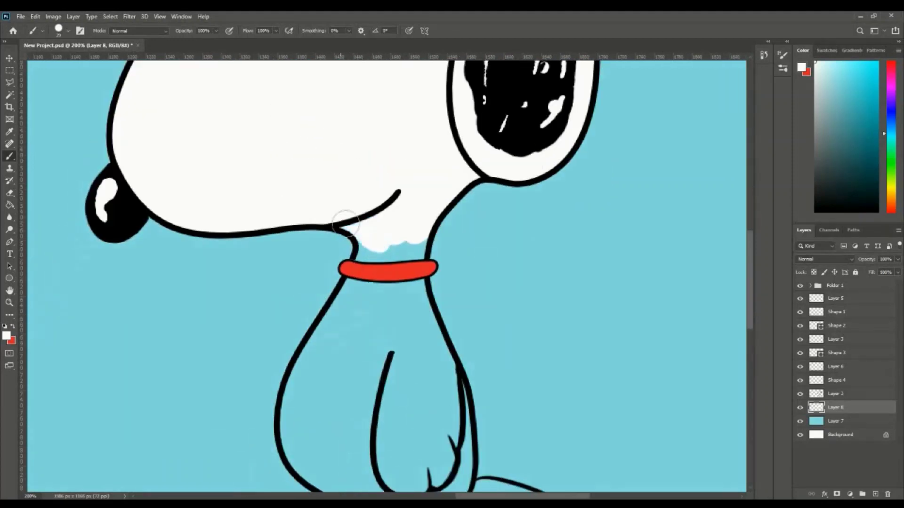
left_click_drag(339, 283, 424, 330)
scroll(423, 330, "down", 4)
mouse_move(428, 202)
left_mouse_down()
mouse_move(438, 339)
mouse_move(363, 433)
mouse_move(273, 278)
mouse_move(297, 222)
mouse_move(376, 283)
mouse_move(207, 297)
mouse_move(263, 287)
mouse_move(306, 318)
mouse_move(457, 323)
mouse_move(468, 294)
left_mouse_up()
scroll(337, 269, "down", 4)
mouse_move(487, 196)
left_mouse_down()
mouse_move(464, 197)
mouse_move(518, 183)
mouse_move(553, 204)
mouse_move(549, 161)
mouse_move(480, 120)
mouse_move(367, 122)
left_mouse_up()
scroll(522, 188, "up", 5)
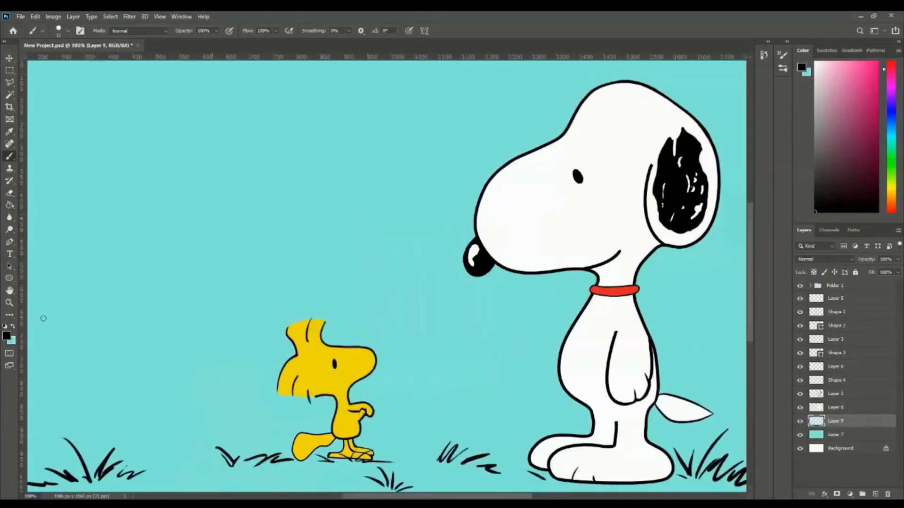
Draw a thin stem from Woodstock's hand with a black blob on top.
left_click_drag(363, 413, 372, 446)
left_click_drag(856, 414, 847, 305)
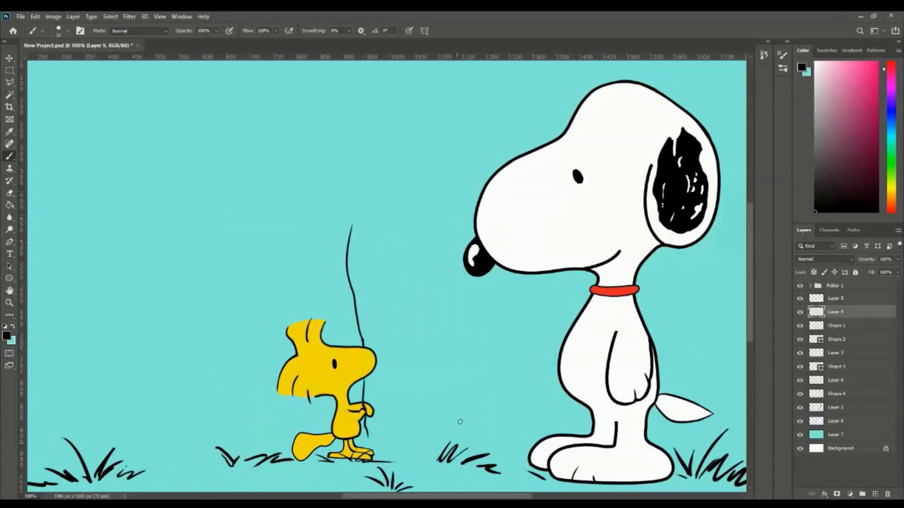
key("ctrl+z")
left_click_drag(350, 254, 363, 340)
Erase the upper part of the stem and reset the brush to black.
key("ctrl+plus")
key("e")
mouse_move(309, 233)
left_mouse_down()
mouse_move(337, 407)
mouse_move(397, 184)
left_mouse_up()
key("b")
key("ctrl+minus")
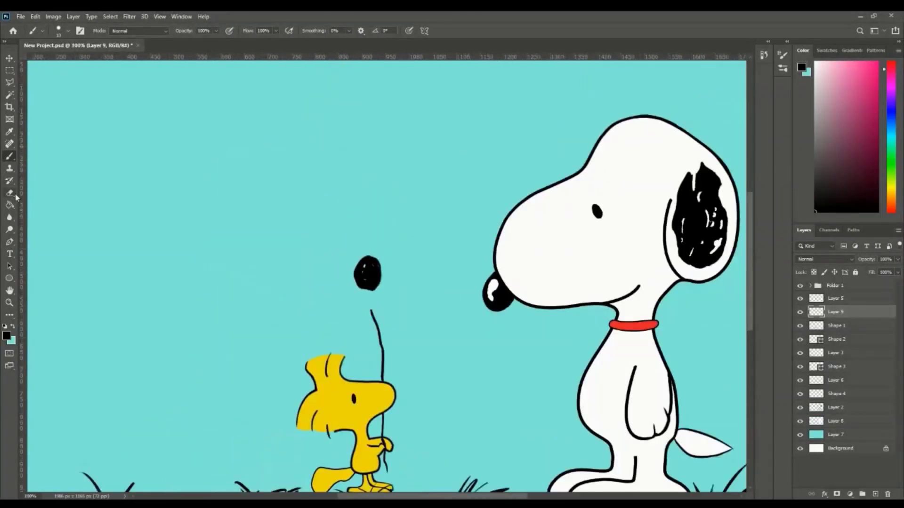
key("e")
key("b")
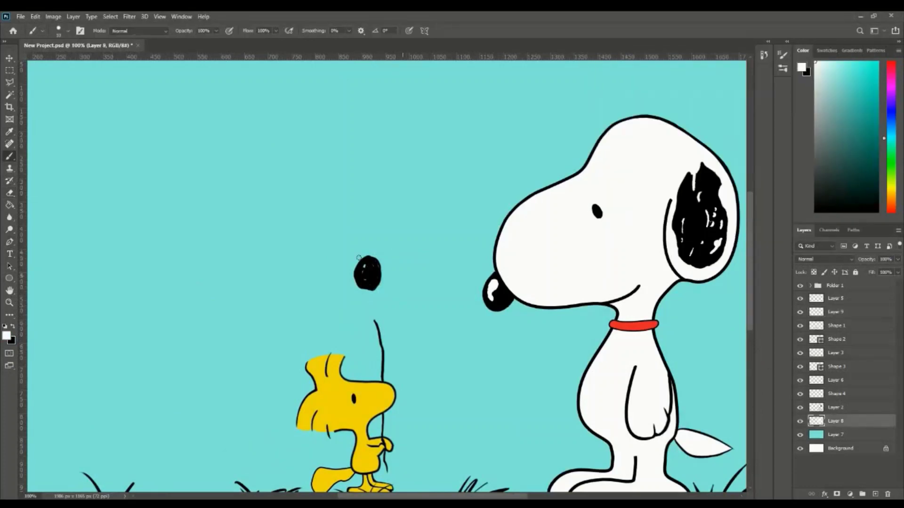
key("x")
On a new layer, draw flower petals around the black blob.
key("ctrl+shift+alt+n")
left_click_drag(383, 275, 410, 311)
left_click_drag(367, 289, 408, 315)
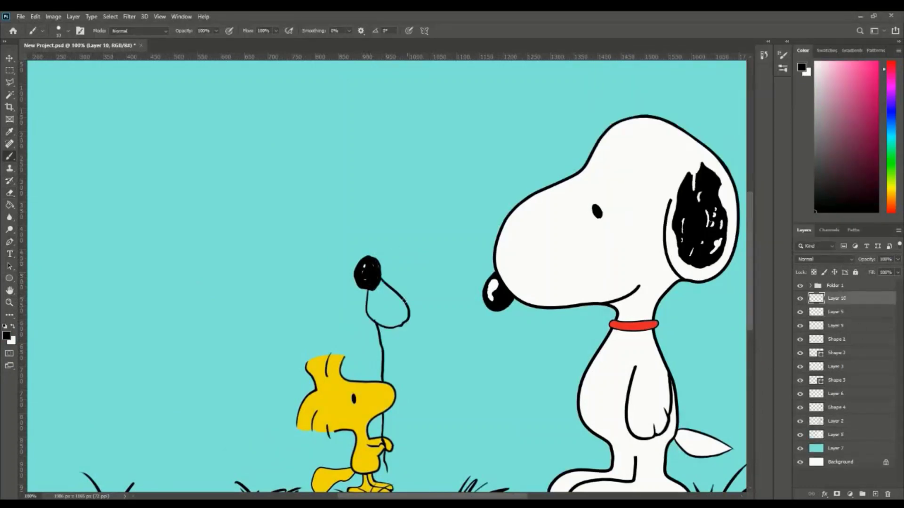
mouse_move(382, 262)
left_mouse_down()
mouse_move(381, 281)
mouse_move(401, 237)
left_mouse_up()
left_click_drag(362, 219, 354, 273)
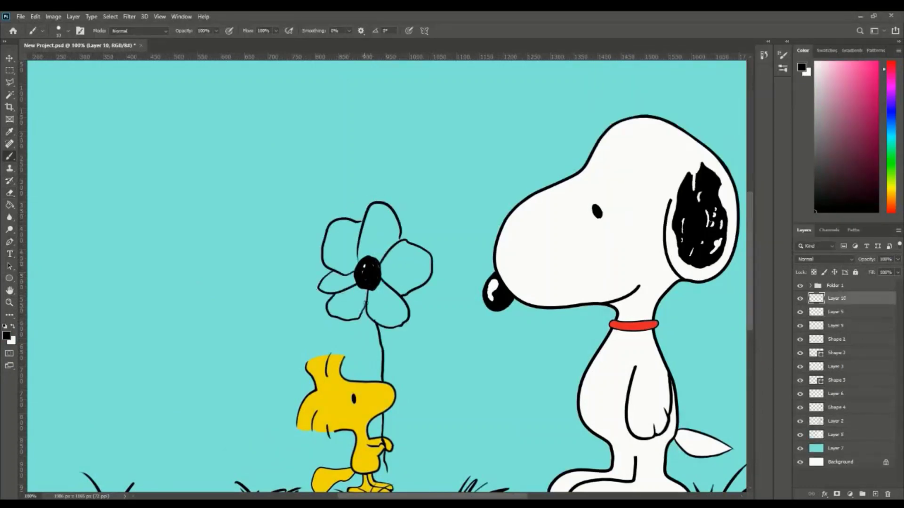
Draw a line from the top petal to the centre and merge it down.
key("ctrl+shift+alt+n")
key("ctrl+plus")
left_click_drag(340, 168, 345, 234)
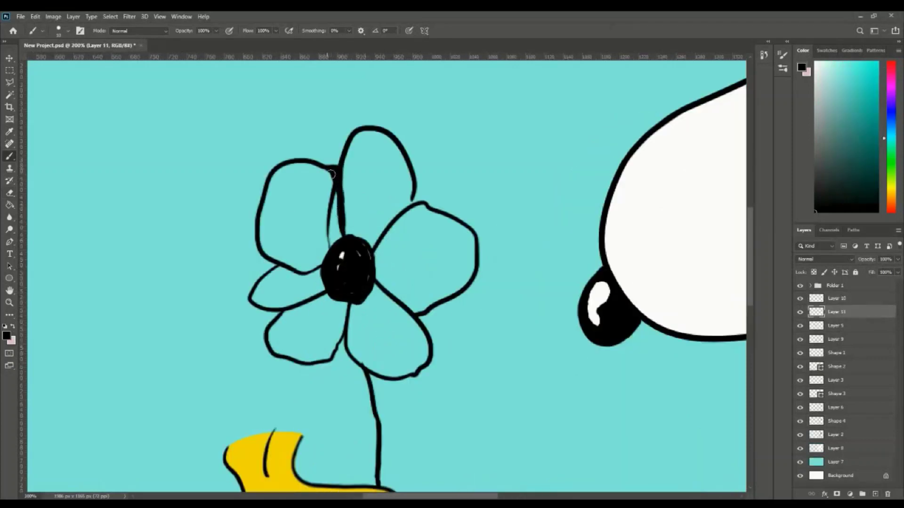
key("e")
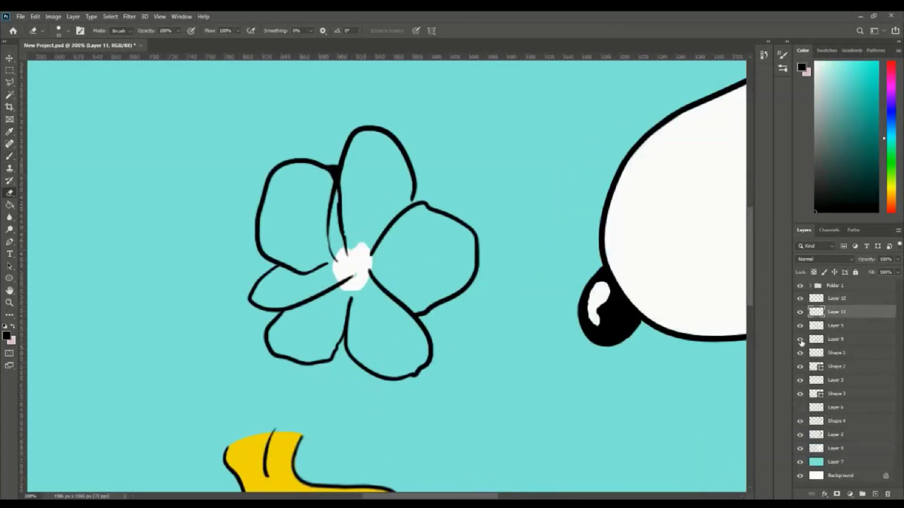
key("ctrl+e")
Thicken the lower-right petal outline, close the upper-left petal's base, and prepare a pink layer.
key("b")
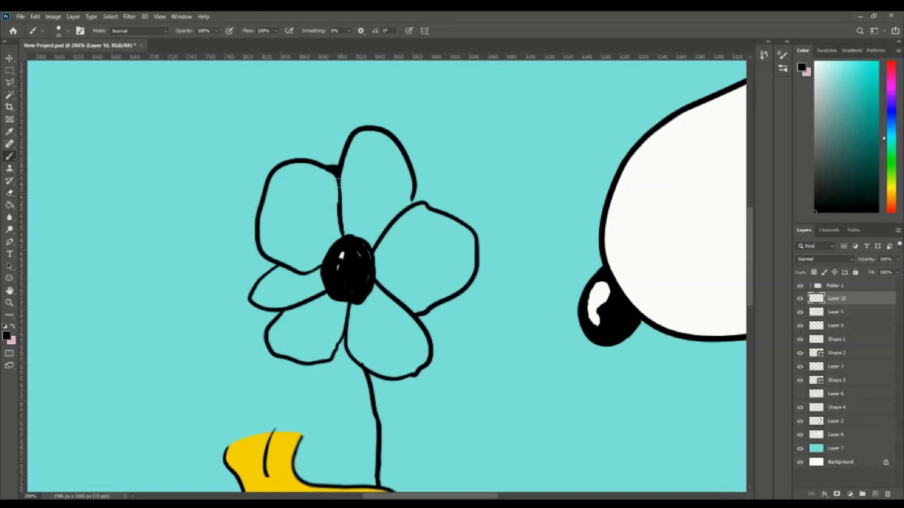
key("e")
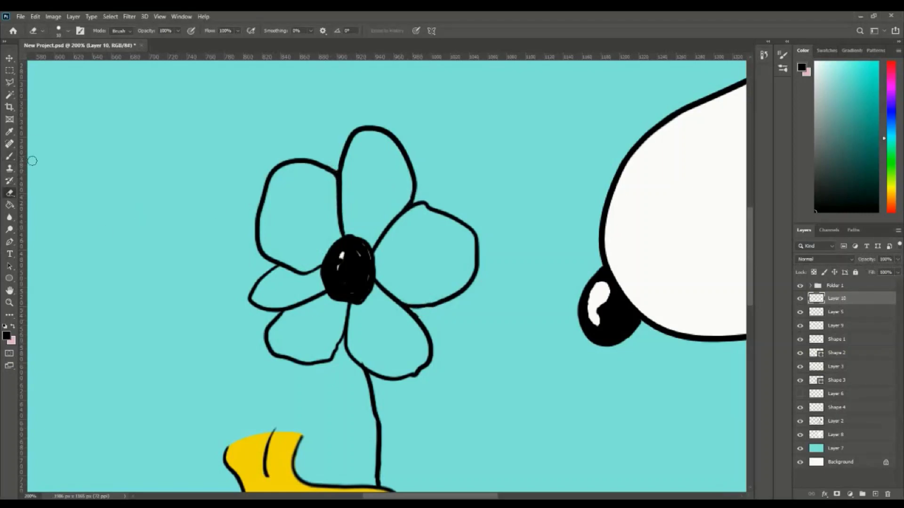
key("b")
left_click_drag(408, 307, 429, 346)
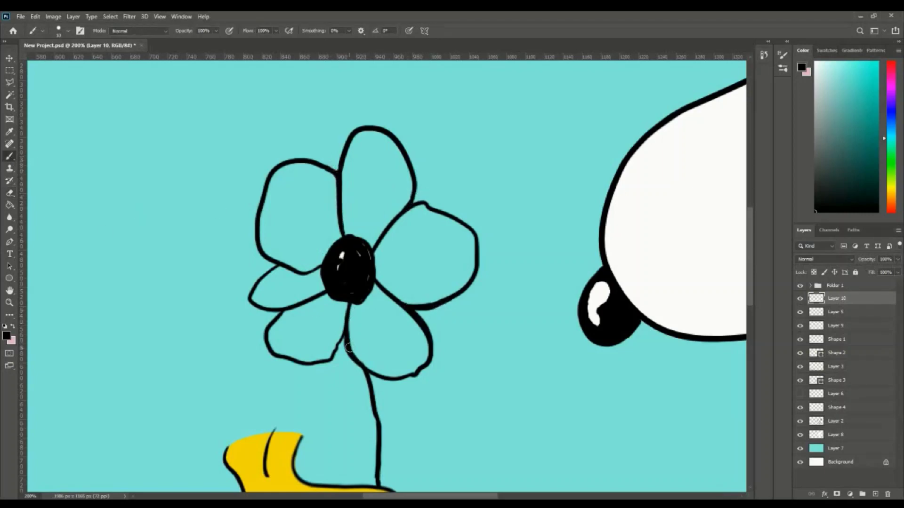
left_click_drag(273, 262, 322, 259)
key("e")
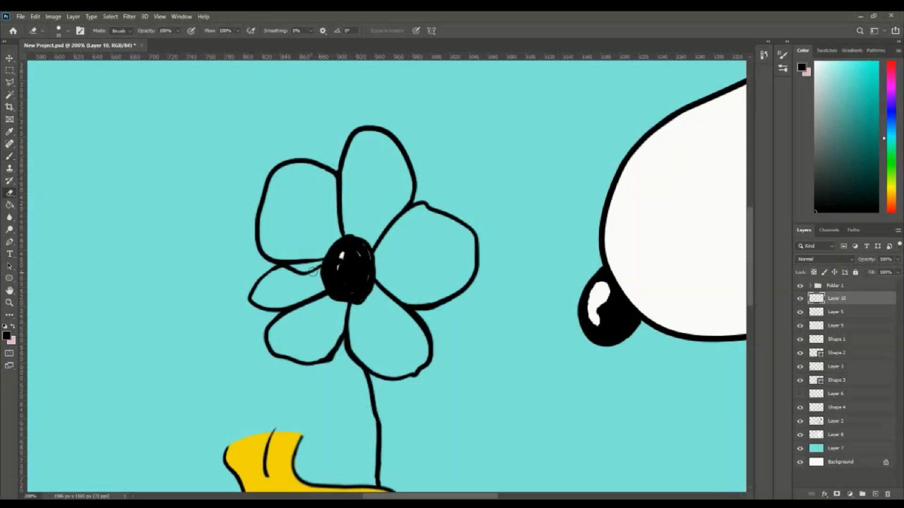
left_click(835, 326)
left_click(875, 495)
Brush pink over all the flower petals, using a darker pink on the top and right.
key("x")
key("b")
left_click_drag(351, 233, 379, 135)
left_click_drag(329, 188, 292, 264)
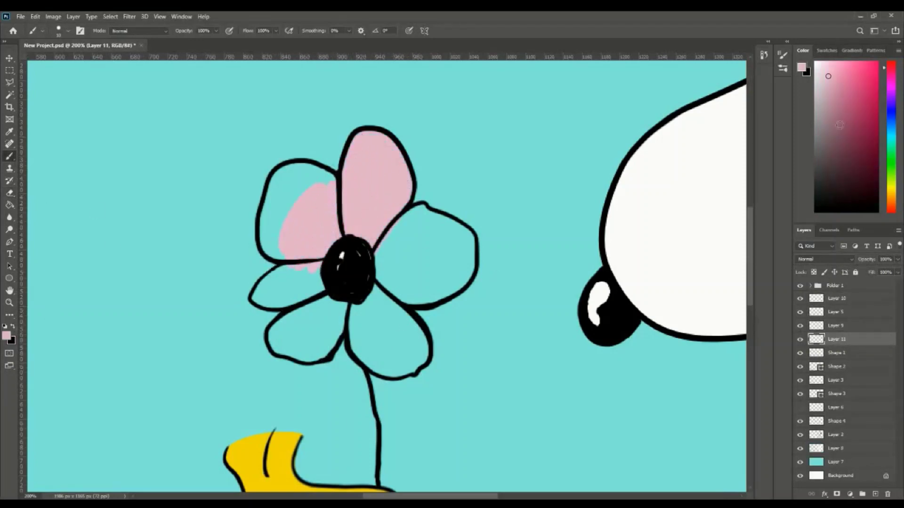
left_click(841, 79)
mouse_move(349, 174)
left_mouse_down()
mouse_move(395, 198)
mouse_move(377, 306)
left_mouse_up()
mouse_move(438, 292)
left_mouse_down()
mouse_move(453, 229)
mouse_move(466, 233)
mouse_move(400, 170)
mouse_move(329, 236)
mouse_move(330, 182)
mouse_move(282, 249)
mouse_move(268, 287)
mouse_move(306, 309)
left_mouse_up()
mouse_move(312, 321)
left_mouse_down()
mouse_move(372, 306)
mouse_move(299, 271)
mouse_move(357, 264)
mouse_move(362, 314)
left_mouse_up()
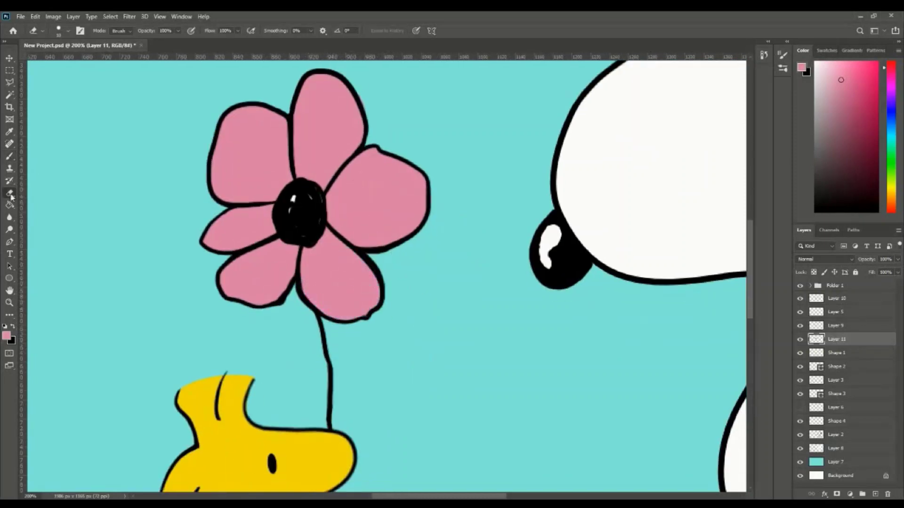
Open Hue/Saturation and drag the Hue slider to preview salmon petals.
key("ctrl+0")
key("ctrl+u")
mouse_move(216, 90)
left_mouse_down()
mouse_move(207, 90)
mouse_move(231, 94)
left_mouse_up()
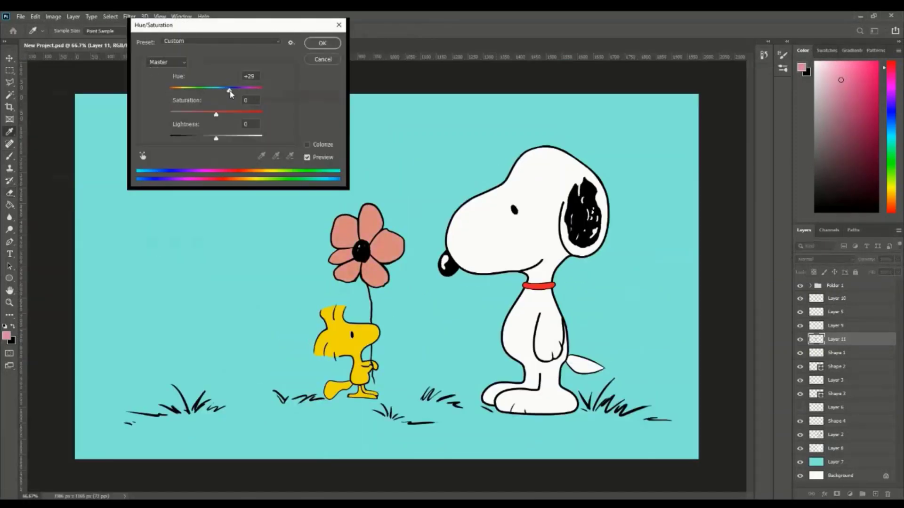
Dismiss the Hue/Saturation adjustment and return to the full view.
key("Return")
key("ctrl+plus")
key("ctrl+plus")
key("e")
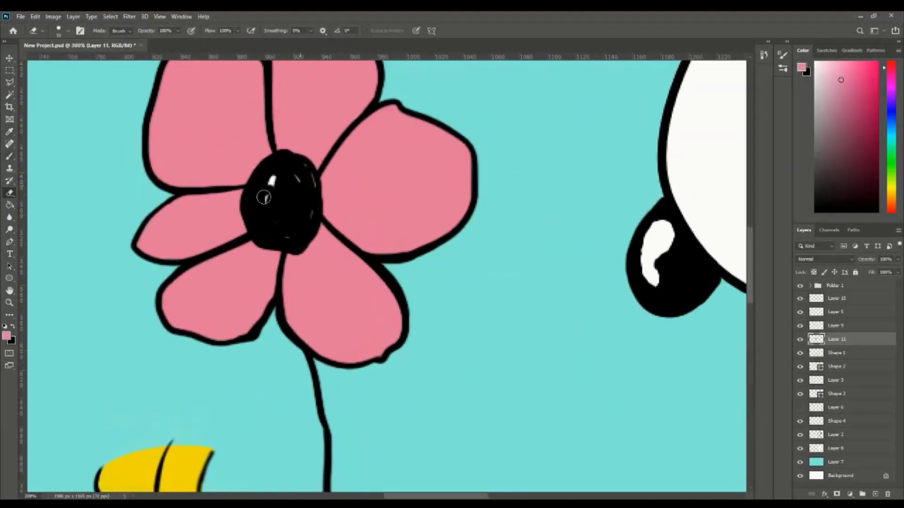
key("ctrl+0")
Apply Color Balance to the petals with Cyan/Red +100 and Magenta/Green +44.
key("ctrl+b")
left_click_drag(366, 66, 413, 66)
left_click_drag(366, 77, 388, 78)
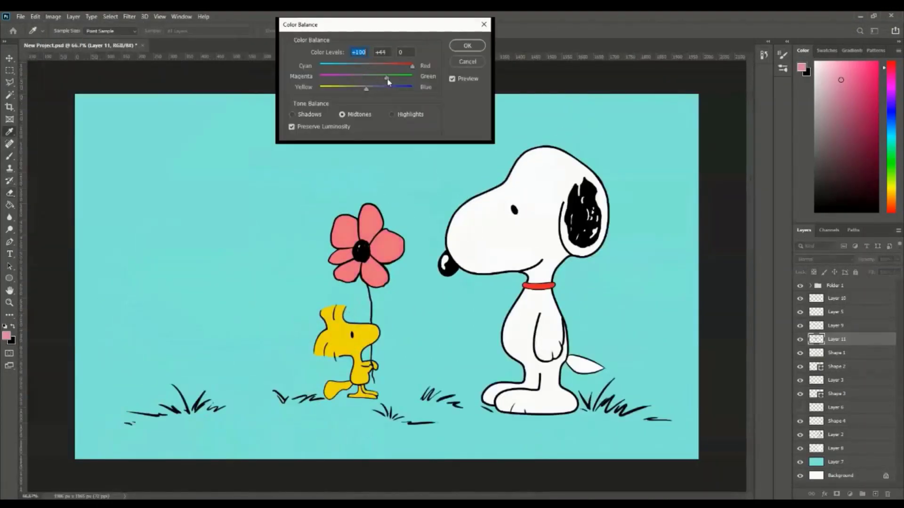
left_click(466, 45)
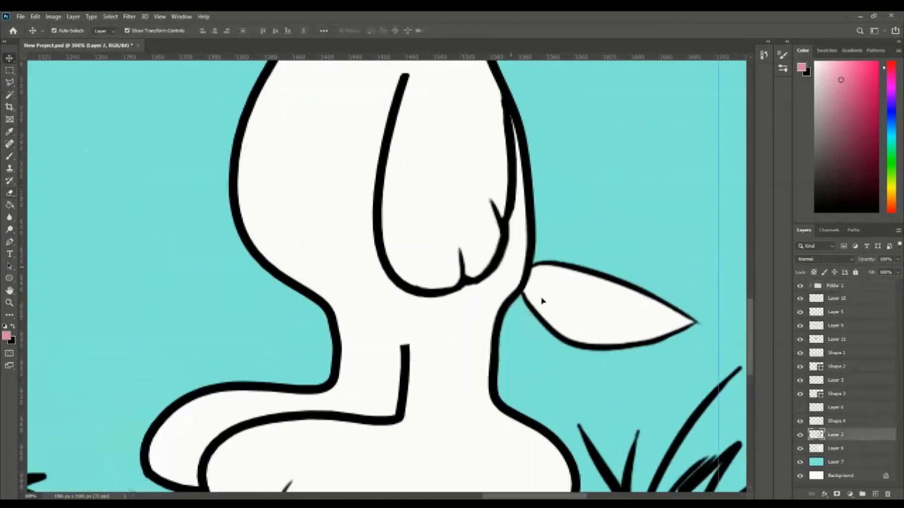
Switch paint colours between white and black, then sample the turquoise background with the Paint Bucket.
left_click(520, 263, "alt")
key("ctrl+0")
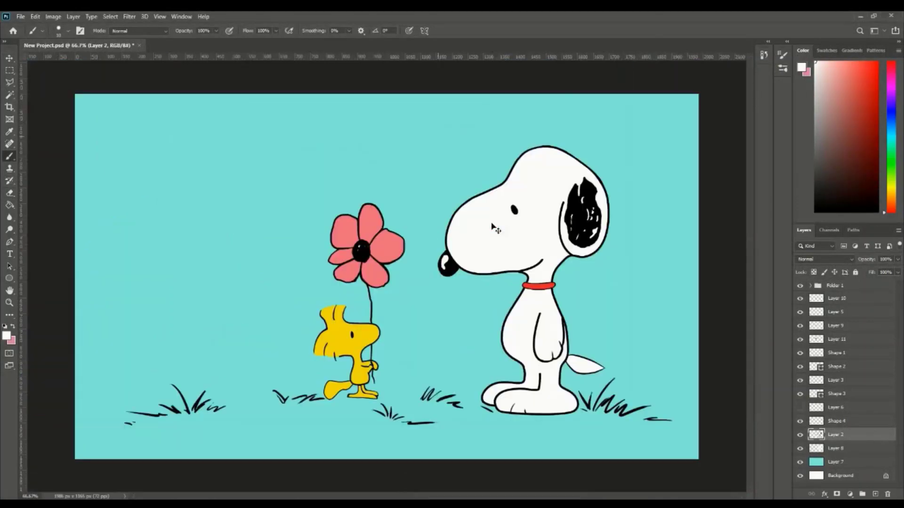
scroll(384, 306, "up", 5)
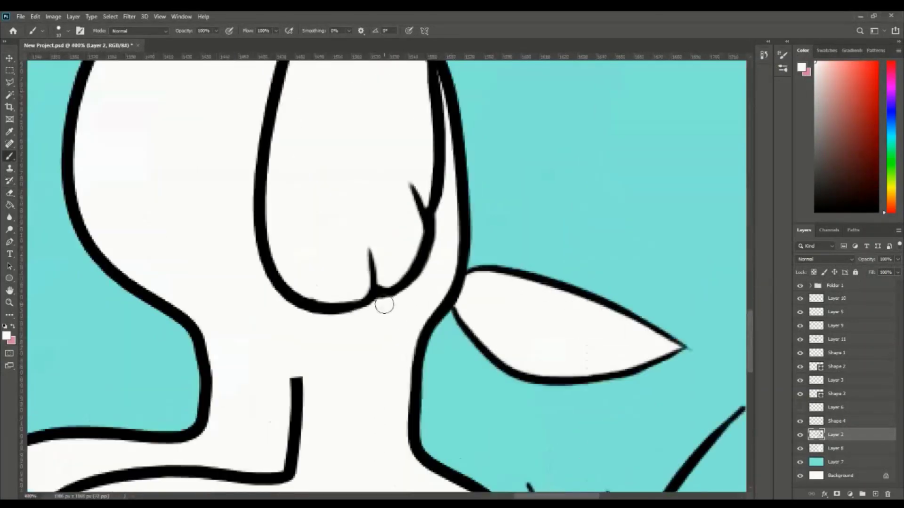
left_click(414, 337, "alt")
right_click(461, 203)
key("Escape")
key("ctrl+0")
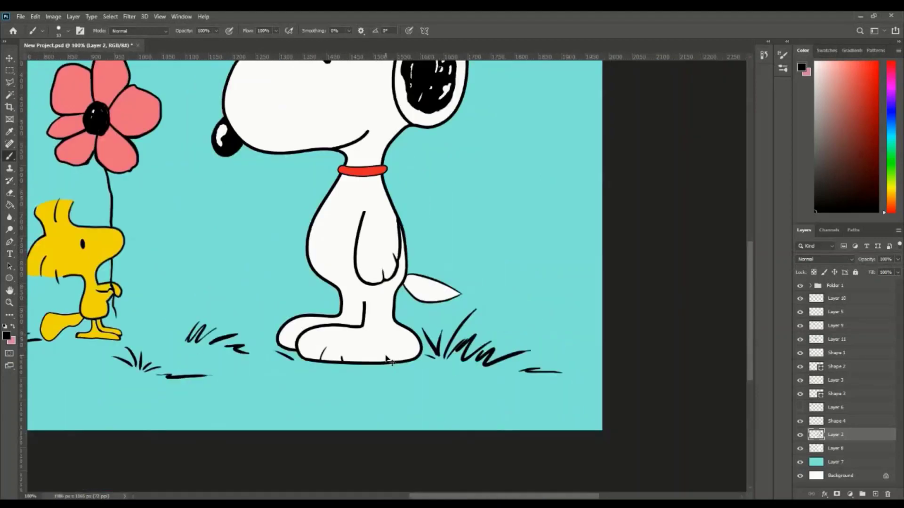
key("g")
left_click(164, 247, "alt")
Save the project as New Project.psd, replacing the existing file.
key("ctrl+shift+s")
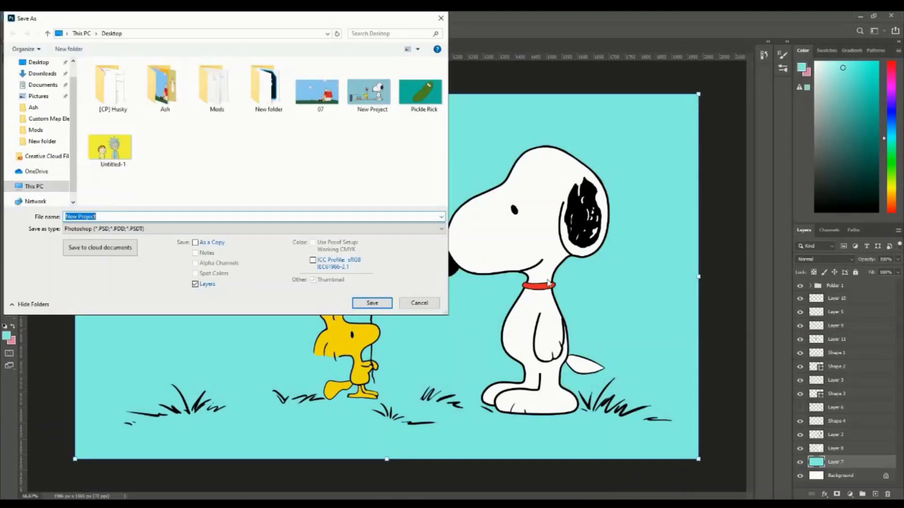
key("Return")
left_click(474, 258)
Select the flower's colour layer; open Brightness/Contrast twice and cancel both times.
key("v")
left_click(367, 245)
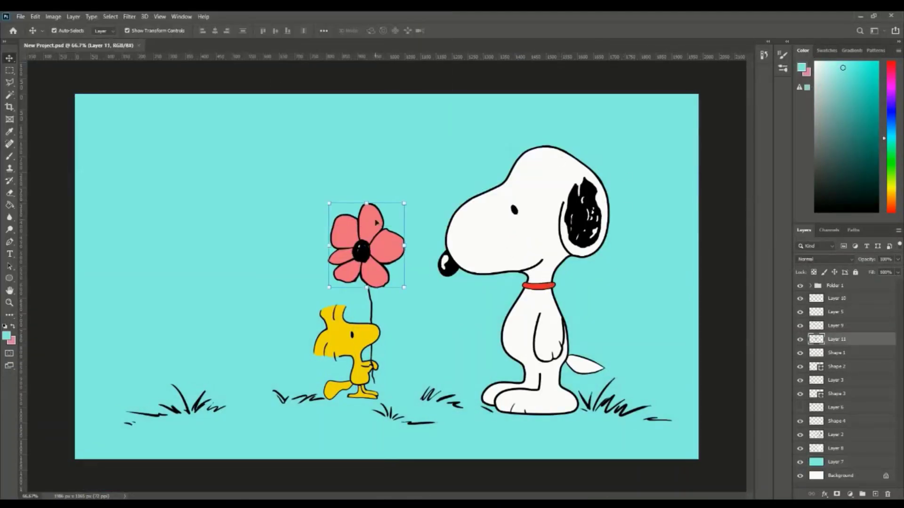
left_click(53, 17)
left_click(179, 53)
key("Escape")
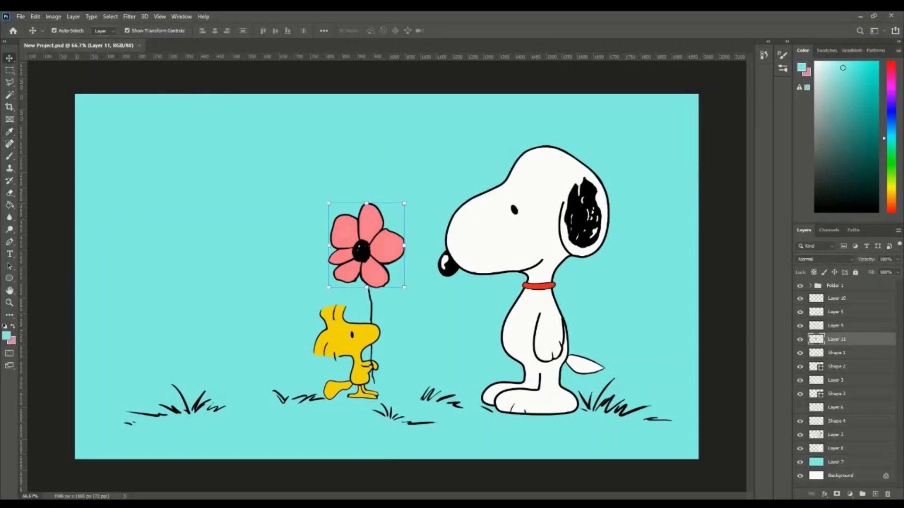
left_click(53, 16)
left_click(273, 42)
key("Escape")
Apply Color Balance with Cyan/Red +100 to deepen the petals' red.
left_click(53, 17)
left_click(165, 104)
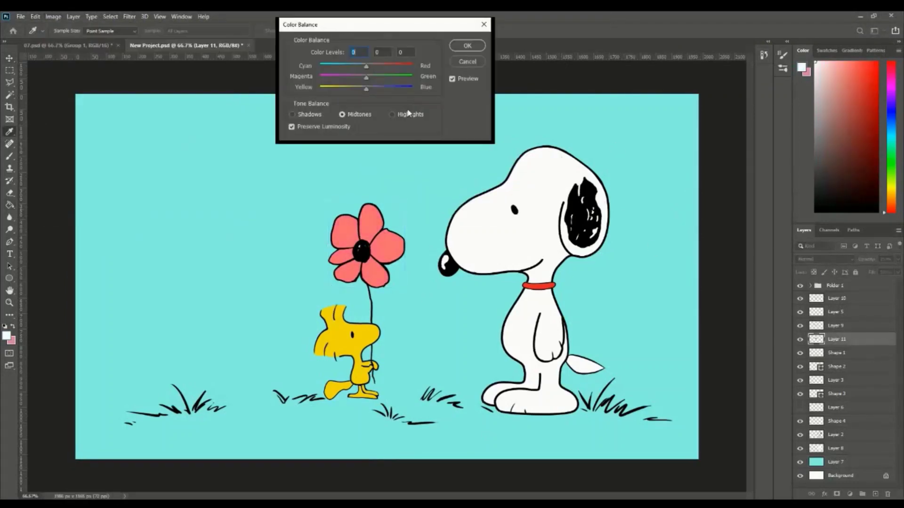
type("100")
left_click_drag(367, 77, 371, 80)
key("Return")
key("ctrl+t")
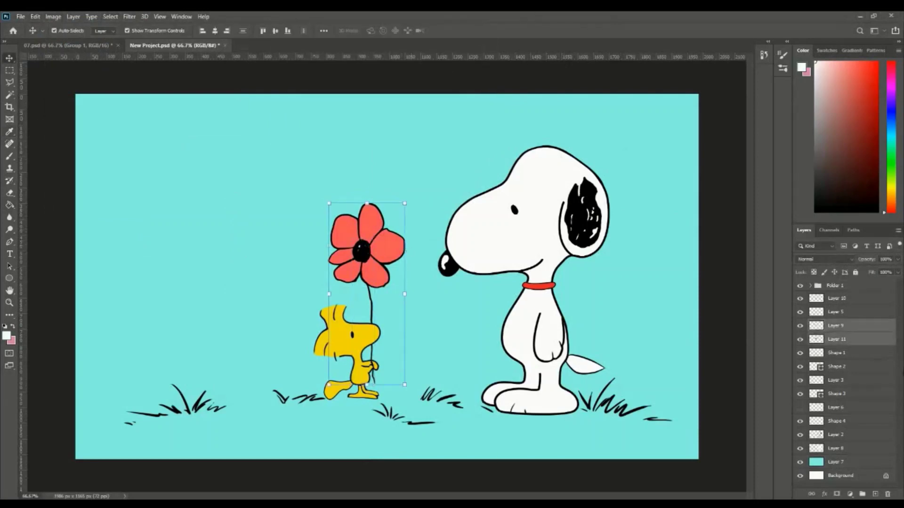
Duplicate the flower outline layer and erase the flower head from the copy.
mouse_move(324, 200)
left_mouse_down()
mouse_move(383, 272)
mouse_move(342, 272)
left_mouse_up()
right_click(828, 299)
left_click(772, 158)
key("Return")
key("ctrl+1")
key("e")
left_click(800, 312)
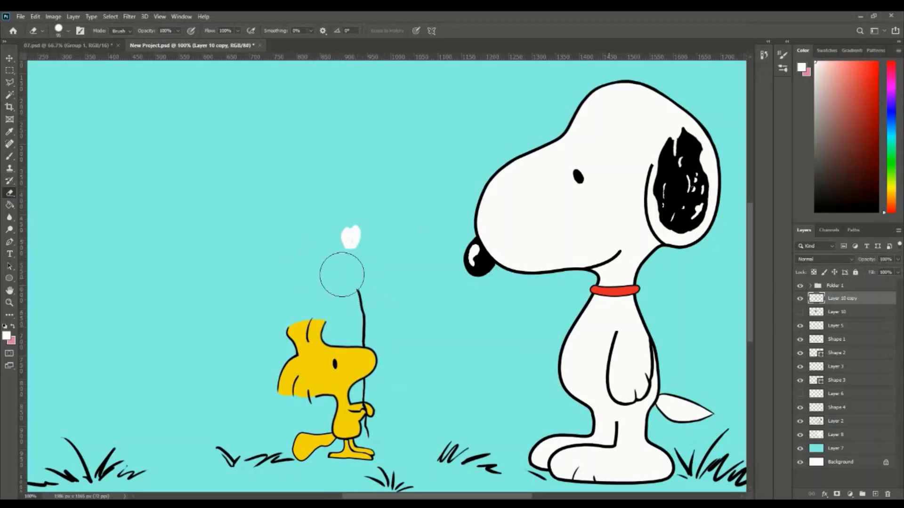
left_click(800, 312)
On the original flower outline layer, erase the stem's top where it meets the petal.
left_click(799, 300)
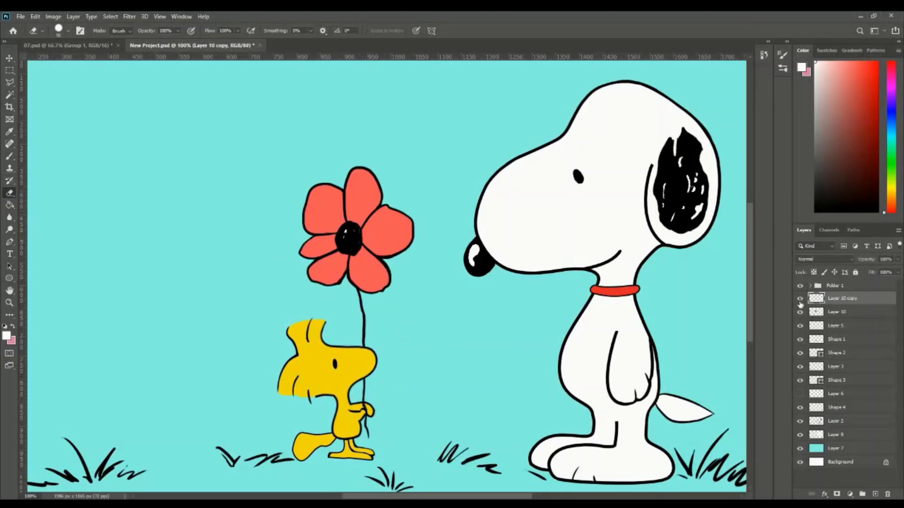
left_click(800, 298)
left_click(838, 312)
right_click(363, 301)
key("Escape")
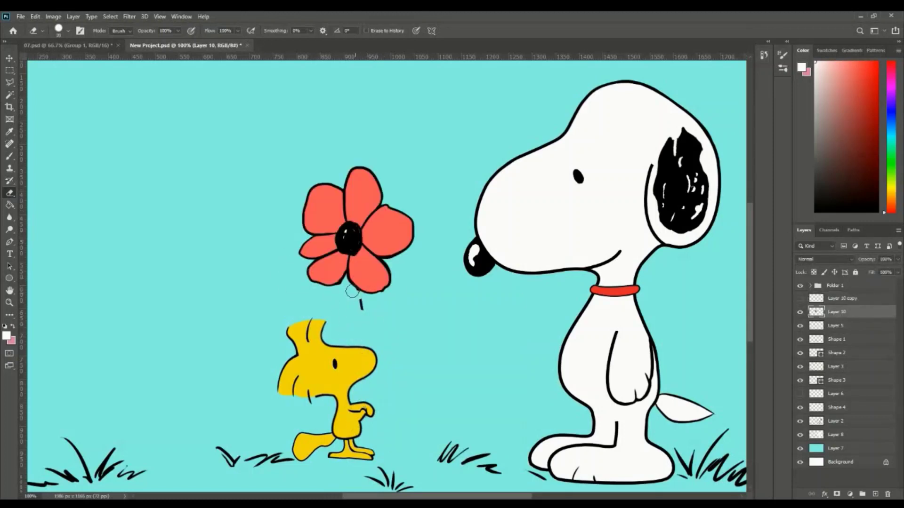
key("ctrl+plus")
key("ctrl+plus")
right_click(379, 282)
left_click_drag(296, 312, 300, 323)
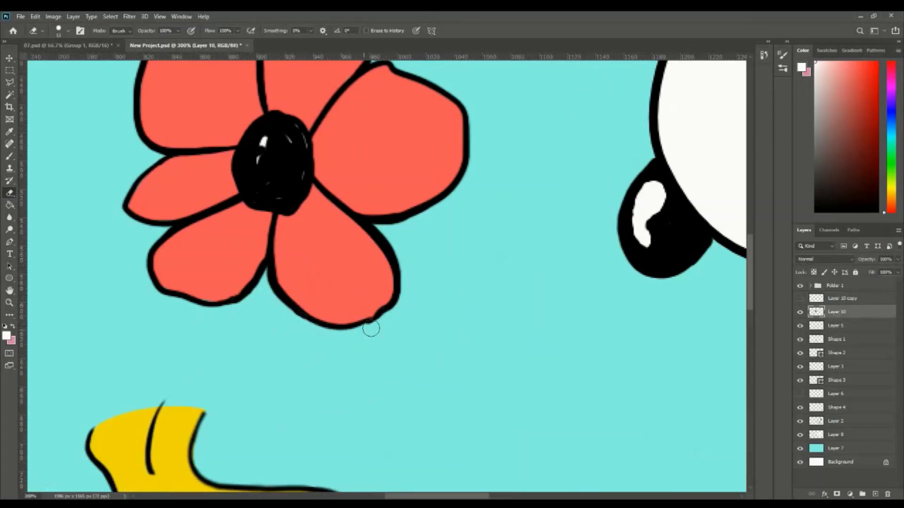
Nudge the red flower into place on Woodstock's stem.
key("b")
key("ctrl+1")
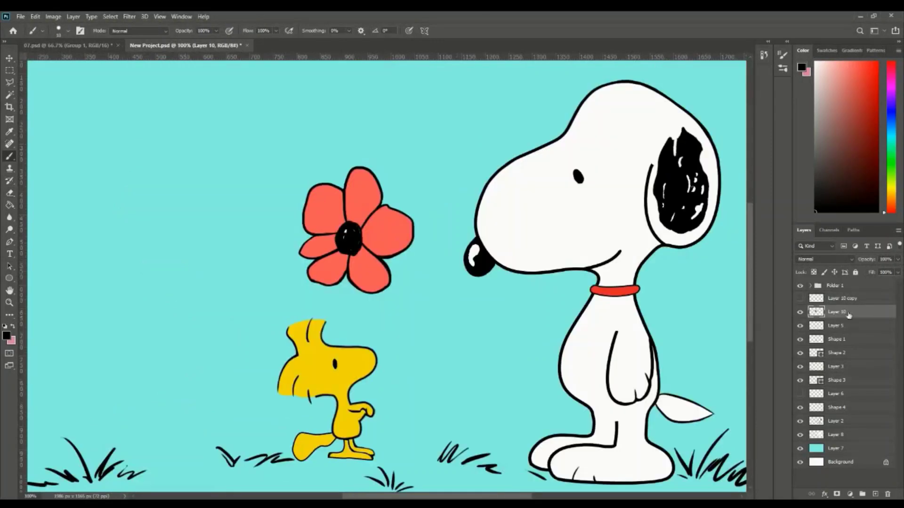
key("v")
left_click_drag(353, 245, 355, 236)
key("ctrl+plus")
key("b")
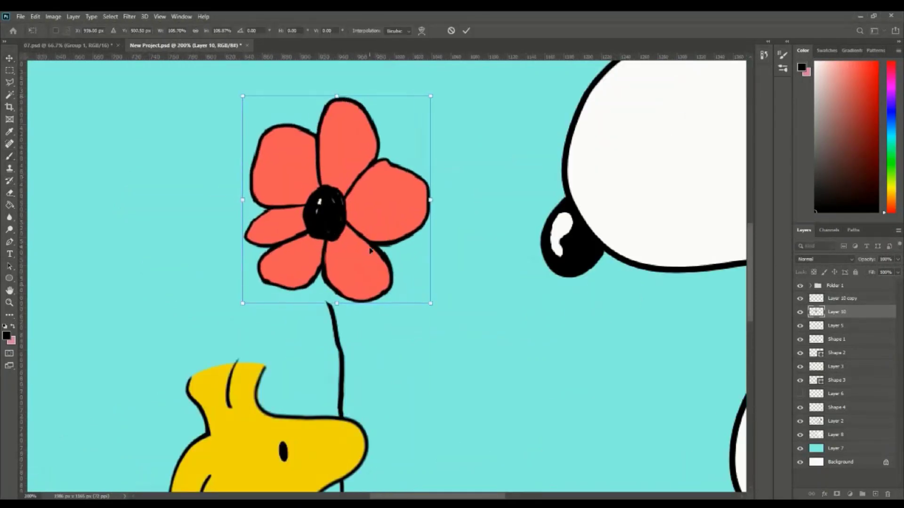
key("ctrl+0")
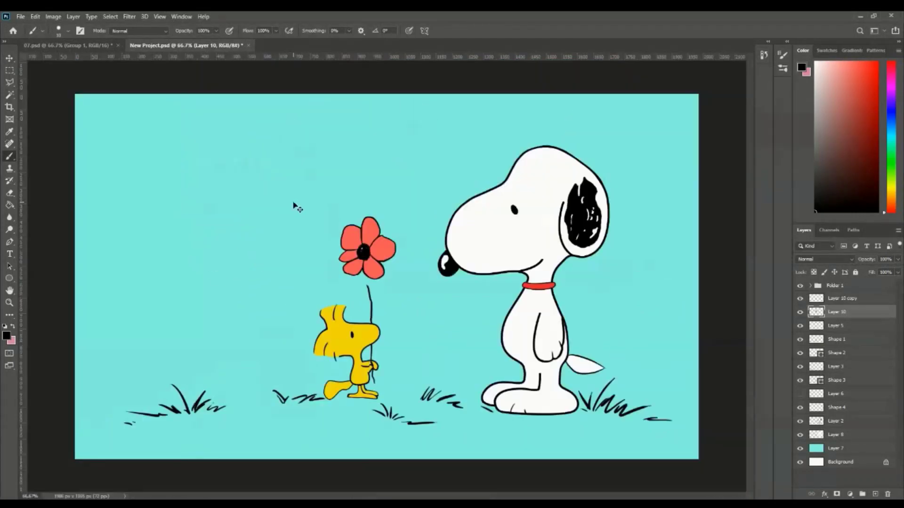
Scale the flower head down to 83.33% with Free Transform.
key("ctrl+t")
left_click_drag(418, 184, 402, 202)
key("Return")
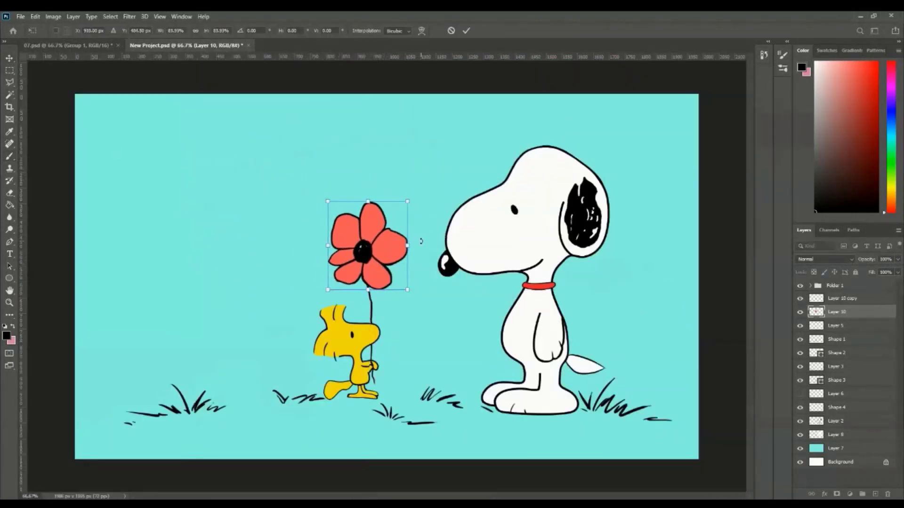
key("ctrl+plus")
key("ctrl+plus")
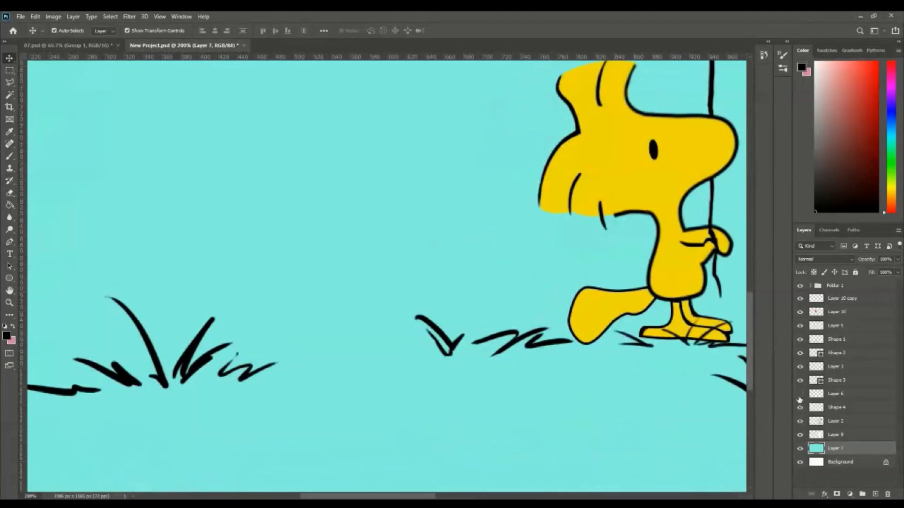
Draw the basket's side, base line and arched top outline.
key("b")
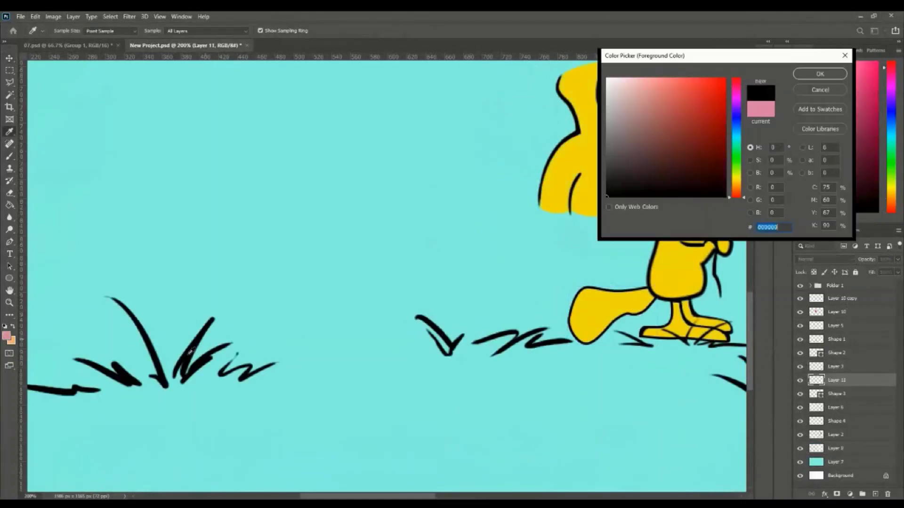
mouse_move(245, 285)
left_mouse_down()
mouse_move(240, 372)
mouse_move(414, 362)
left_mouse_up()
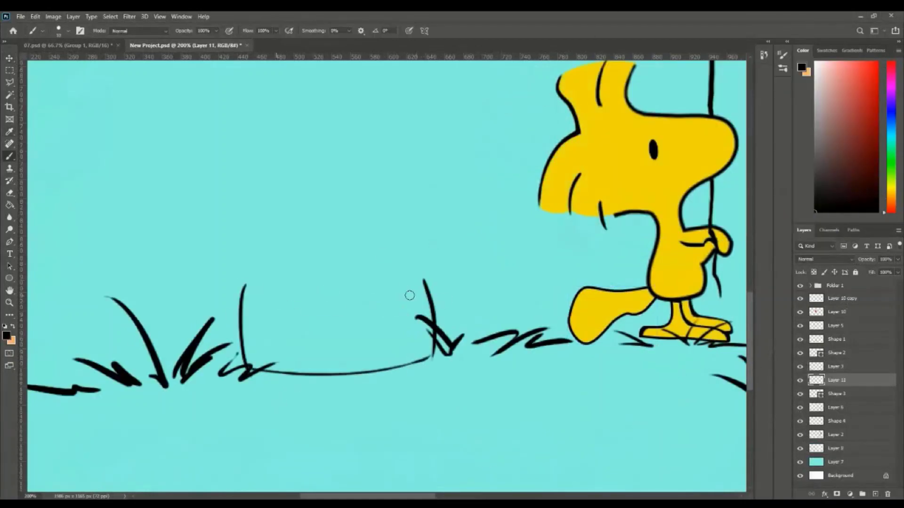
mouse_move(410, 297)
left_mouse_down()
mouse_move(264, 293)
mouse_move(261, 280)
left_mouse_up()
key("ctrl+plus")
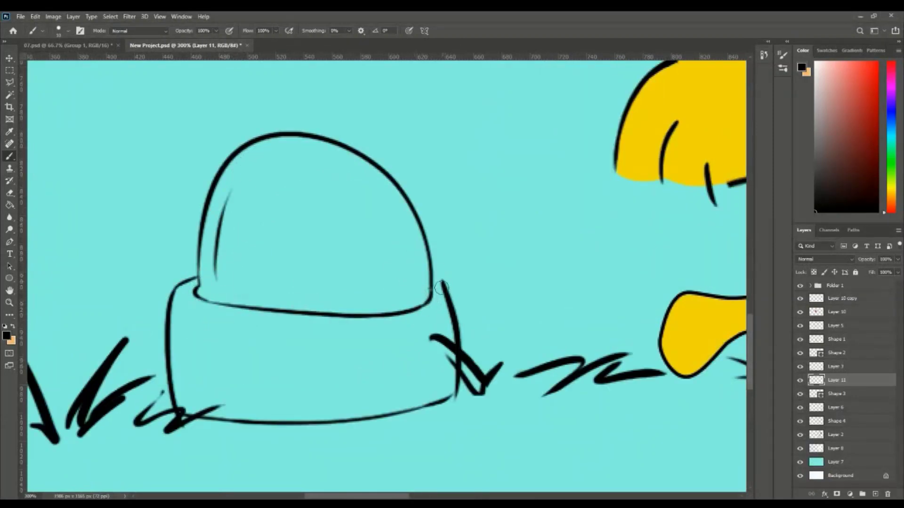
Paint the basket band orange on a new layer.
key("ctrl+shift+alt+n")
key("x")
left_click_drag(441, 313, 381, 353)
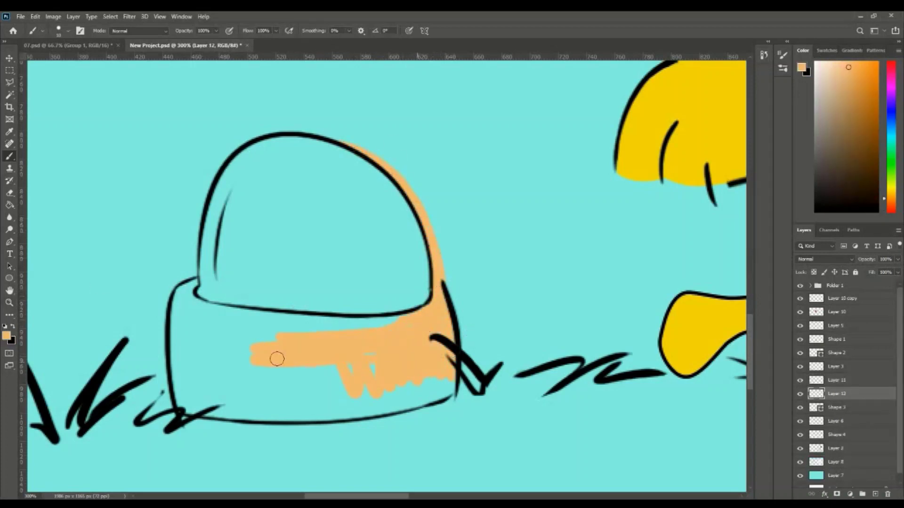
left_click_drag(366, 410, 236, 362)
Touch up the black outline at the handle's top and right edge.
key("x")
key("e")
key("b")
left_click_drag(274, 130, 285, 132)
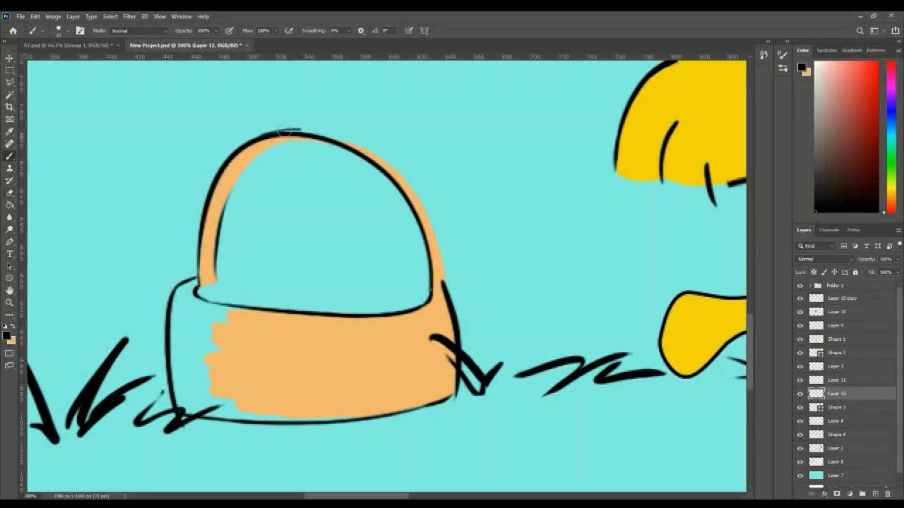
left_click_drag(418, 191, 441, 292)
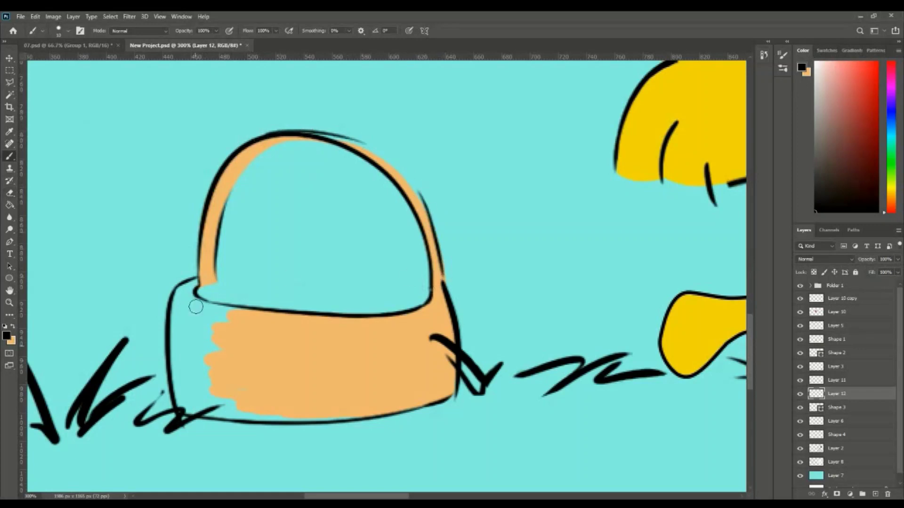
Shade the left side of the basket handle in orange.
key("x")
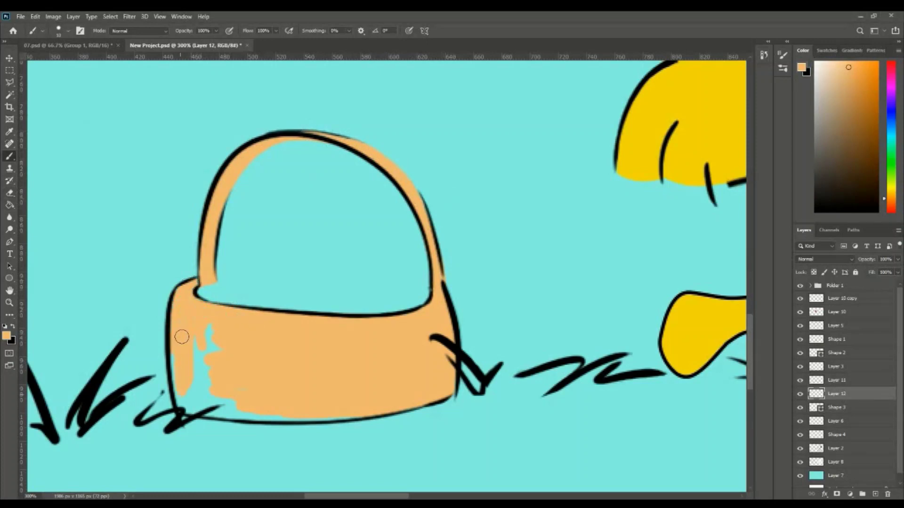
key("e")
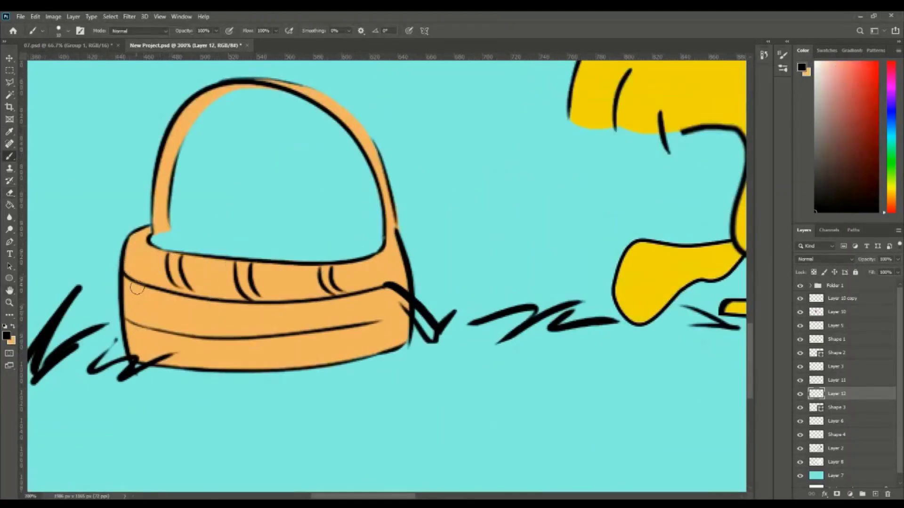
left_click(13, 325)
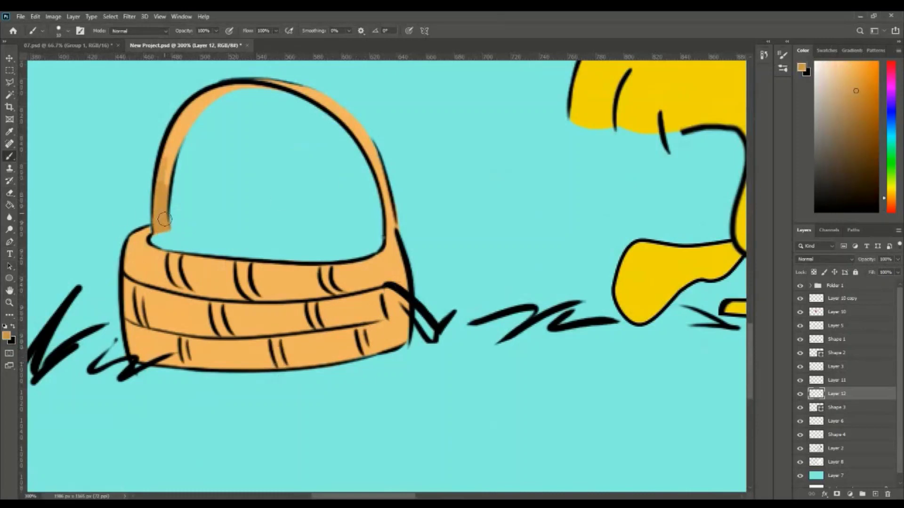
left_click_drag(165, 219, 174, 151)
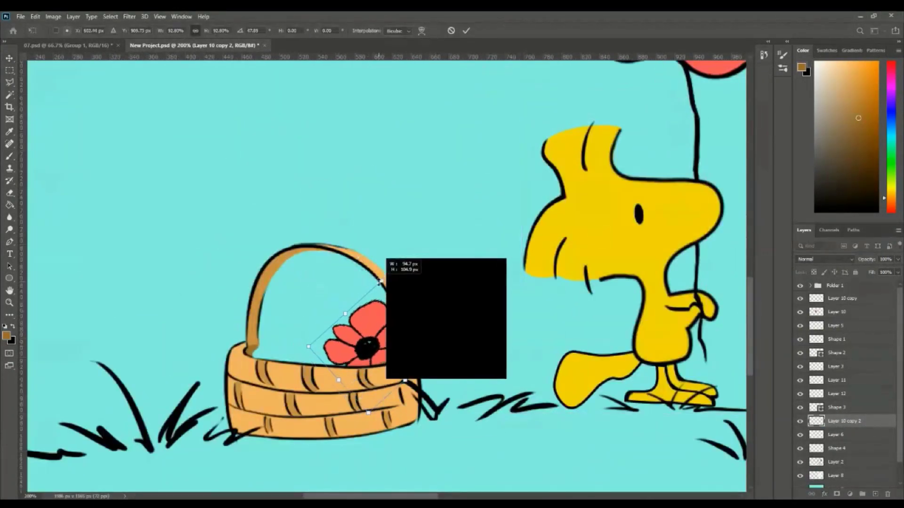
Recolour one flower copy pink and a second basket copy yellow with Hue/Saturation.
mouse_move(216, 90)
left_mouse_down()
mouse_move(185, 89)
mouse_move(209, 90)
left_mouse_up()
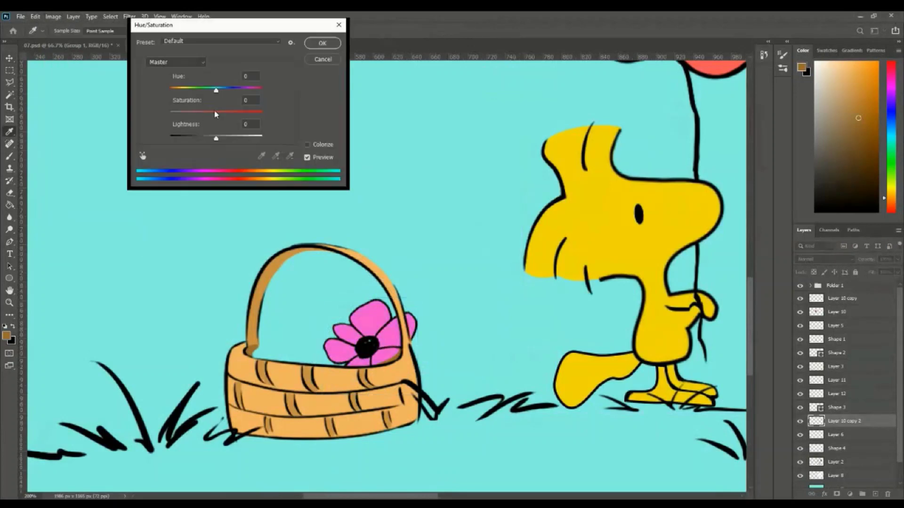
left_click(322, 43)
left_click_drag(367, 339, 313, 349)
key("ctrl+u")
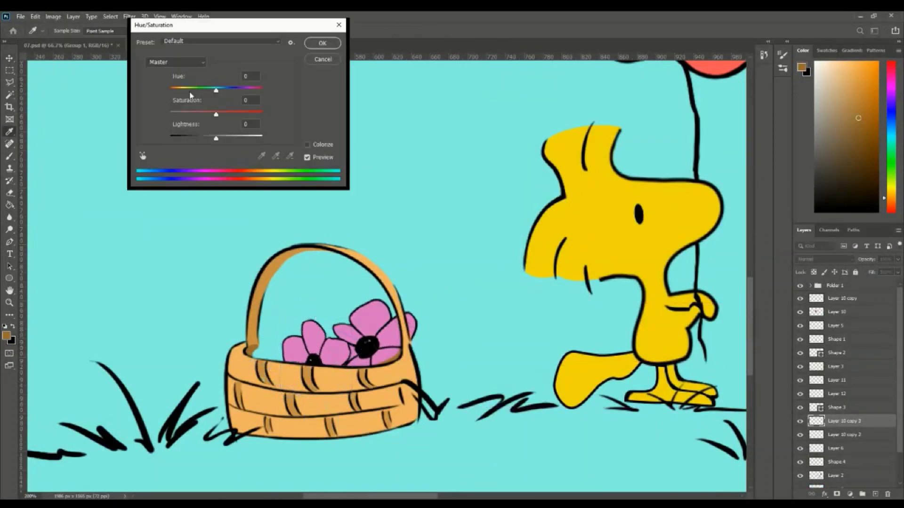
mouse_move(216, 90)
left_mouse_down()
mouse_move(248, 90)
mouse_move(221, 90)
left_mouse_up()
key("Return")
Move a third flower copy into the basket's left side and shift it toward blue.
key("v")
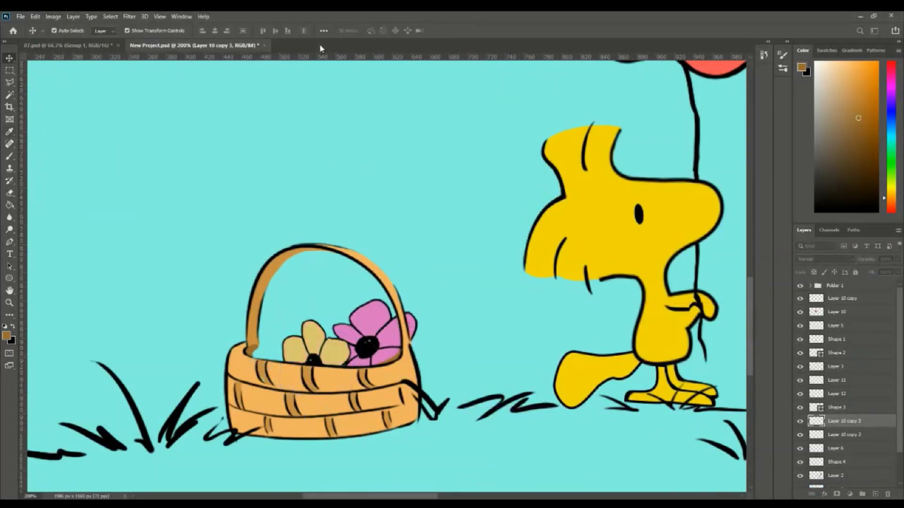
left_click_drag(313, 348, 295, 339)
left_click(53, 17)
left_click(165, 91)
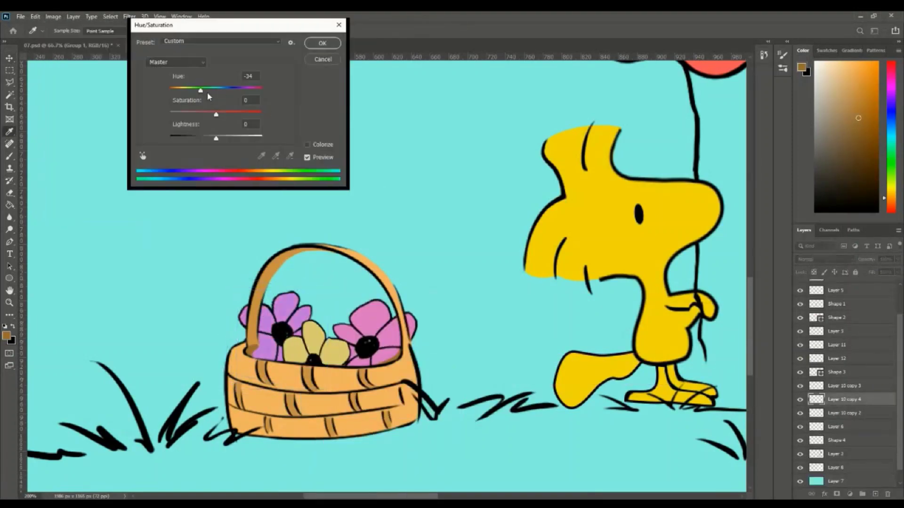
key("Return")
key("ctrl+0")
Turn the blue flower purple and adjust its Color Balance.
key("alt+bracketleft")
key("ctrl+plus")
key("ctrl+plus")
key("ctrl+b")
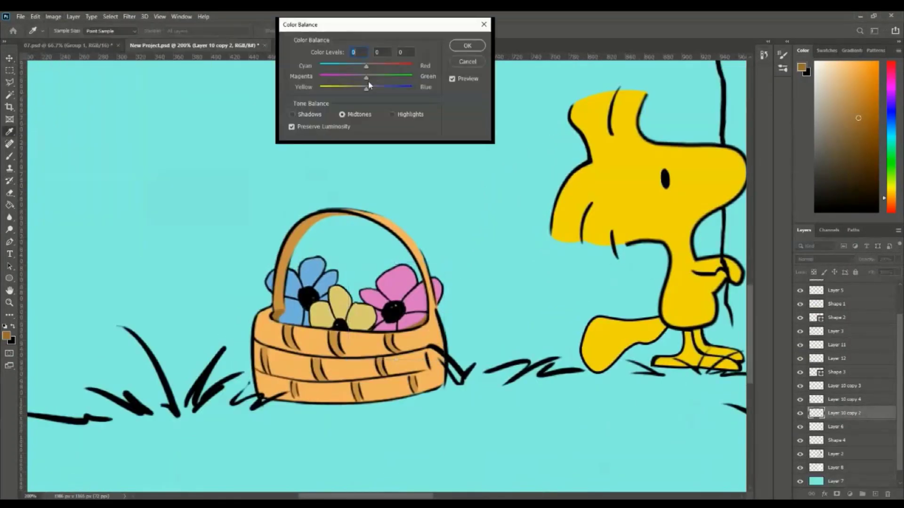
left_click(459, 53)
key("ctrl+u")
key("Return")
key("alt+bracketright")
key("ctrl+b")
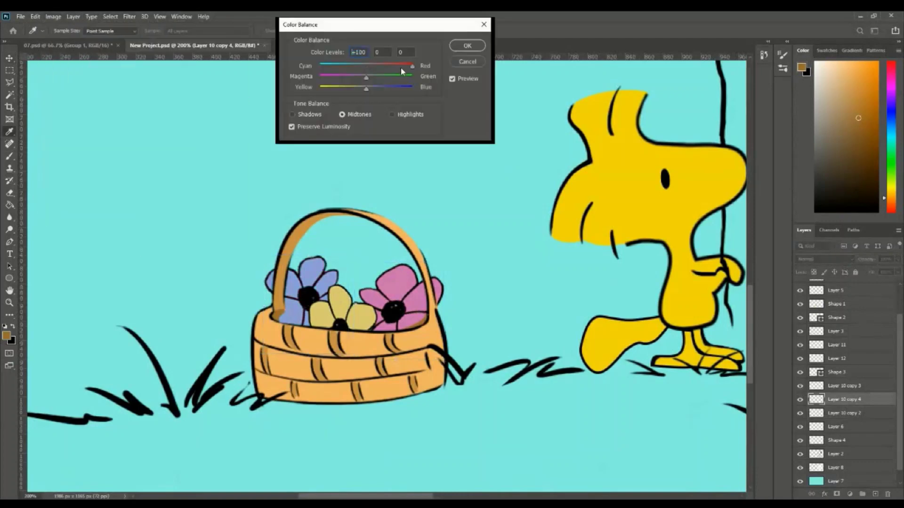
key("Return")
key("ctrl+0")
key("v")
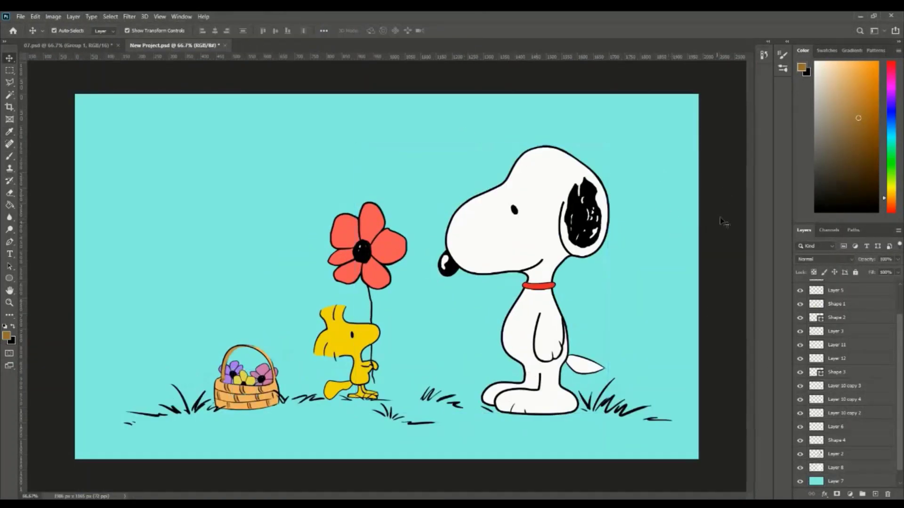
Load Snoopy's outline as a selection on a new layer and shade his neck grey.
key("d")
key("x")
left_click(816, 454, "ctrl")
left_click(875, 494, "ctrl")
key("ctrl+1")
key("b")
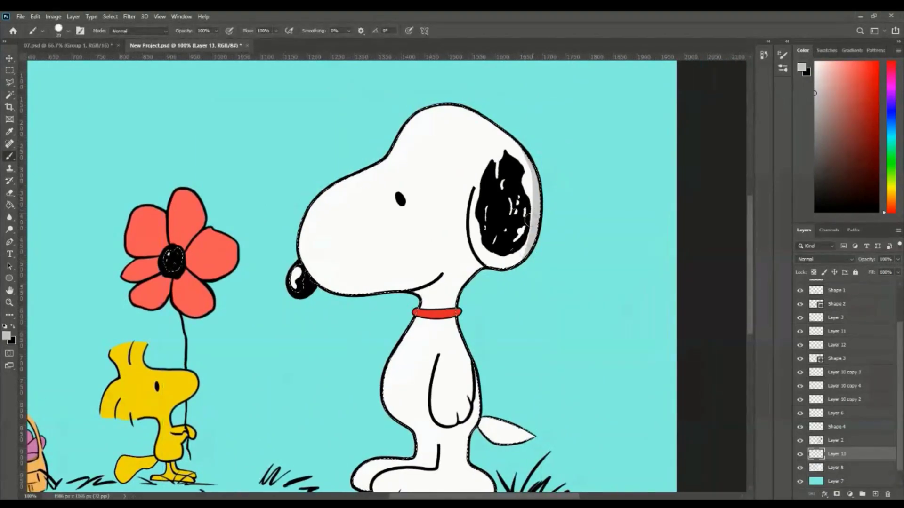
mouse_move(481, 256)
left_mouse_down()
mouse_move(456, 304)
mouse_move(484, 292)
mouse_move(490, 376)
left_mouse_up()
Shade Snoopy's body, under his mouth, down the leg and along the feet in grey.
key("ctrl+plus")
key("ctrl+minus")
key("ctrl+plus")
mouse_move(452, 118)
left_mouse_down()
mouse_move(432, 263)
mouse_move(466, 160)
left_mouse_up()
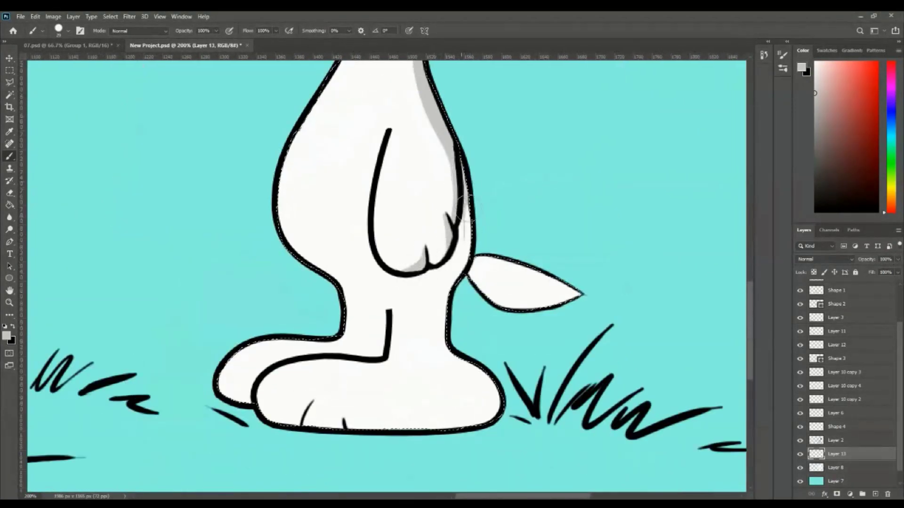
left_click_drag(475, 261, 513, 301)
left_click_drag(448, 287, 451, 349)
mouse_move(490, 377)
left_mouse_down()
mouse_move(454, 355)
mouse_move(496, 259)
left_mouse_up()
mouse_move(542, 304)
left_mouse_down()
mouse_move(386, 330)
mouse_move(308, 325)
left_mouse_up()
mouse_move(261, 282)
left_mouse_down()
mouse_move(294, 303)
mouse_move(352, 307)
left_mouse_up()
Erase stray shading around Snoopy's legs with a smaller eraser.
key("e")
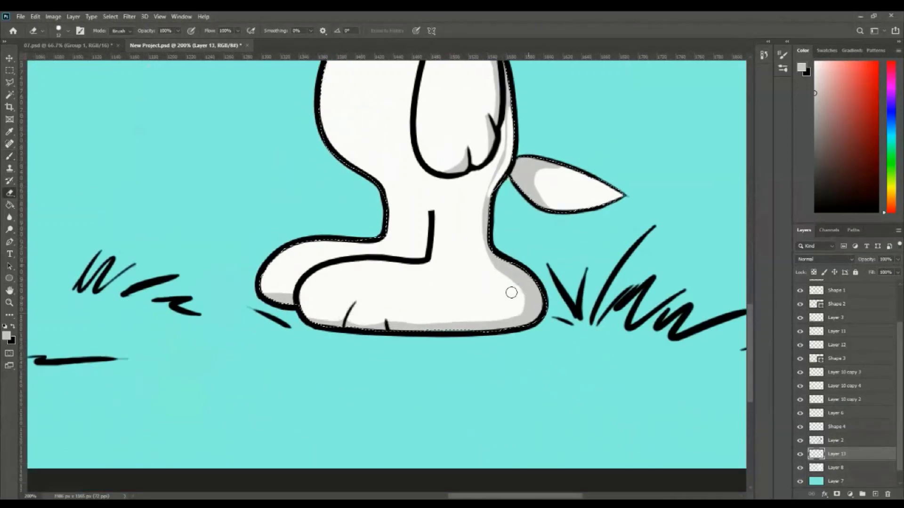
right_click(513, 294)
key("Escape")
right_click(514, 320)
key("Escape")
key("ctrl+plus")
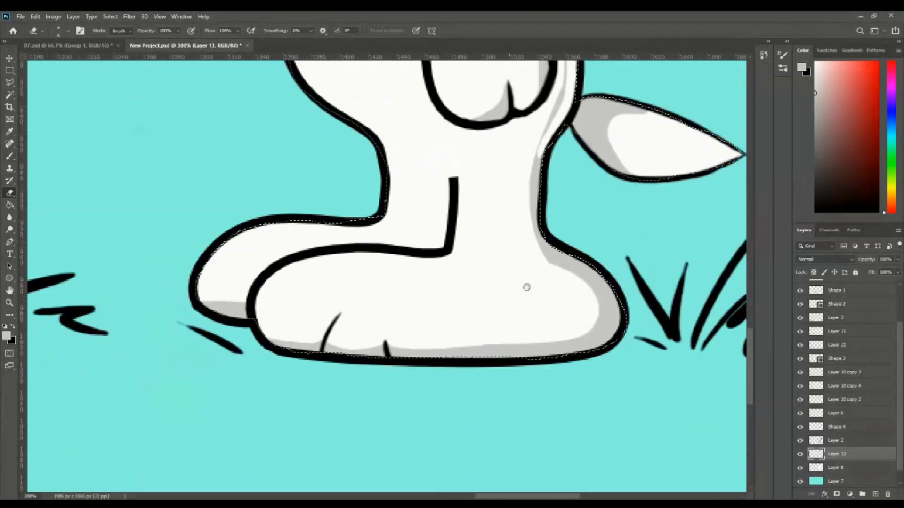
right_click(565, 263)
key("Escape")
Shade along the leg's right edge with a smaller brush.
key("b")
key("alt+bracketright")
right_click(432, 184)
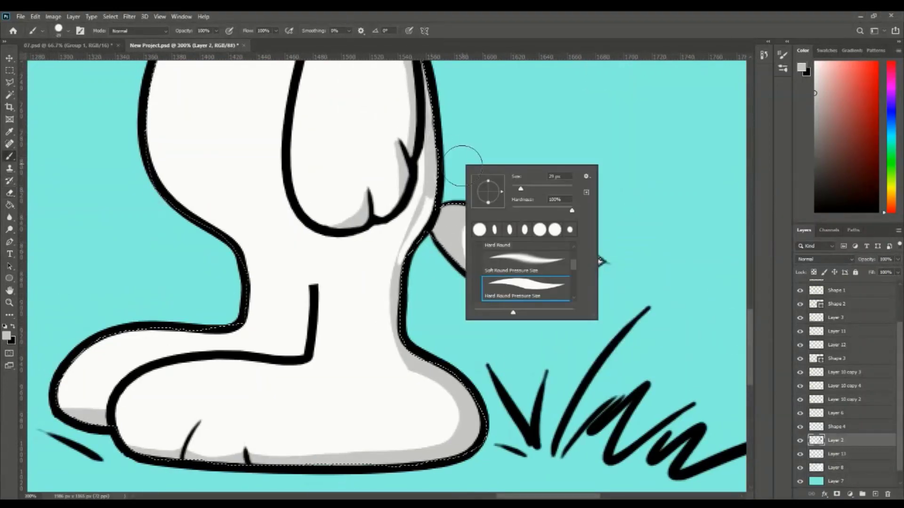
key("Escape")
left_click_drag(431, 186, 400, 287)
left_click_drag(429, 61, 426, 188)
Shade the upper-right edge of Snoopy's head and the ear's lower-right outline.
key("ctrl+minus")
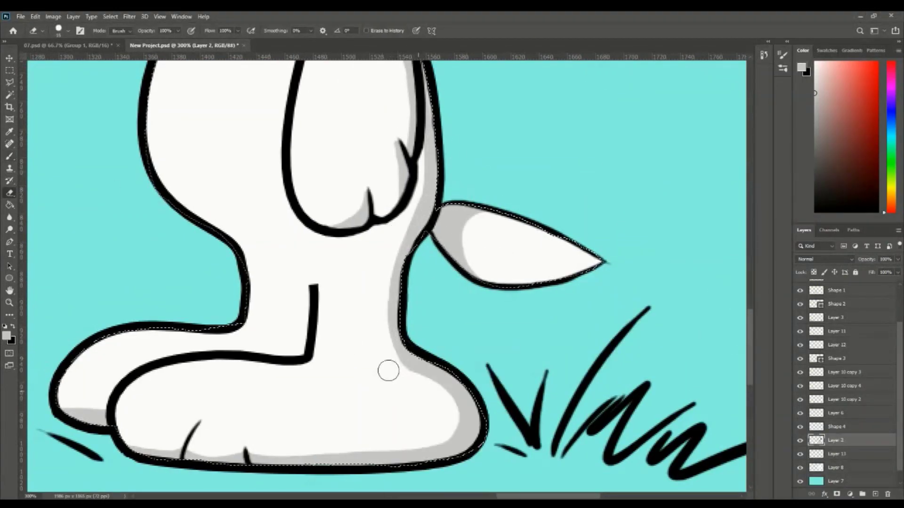
scroll(510, 206, "up", 3)
scroll(462, 236, "up", 10)
key("alt+bracketleft")
scroll(501, 365, "up", 4)
key("e")
key("b")
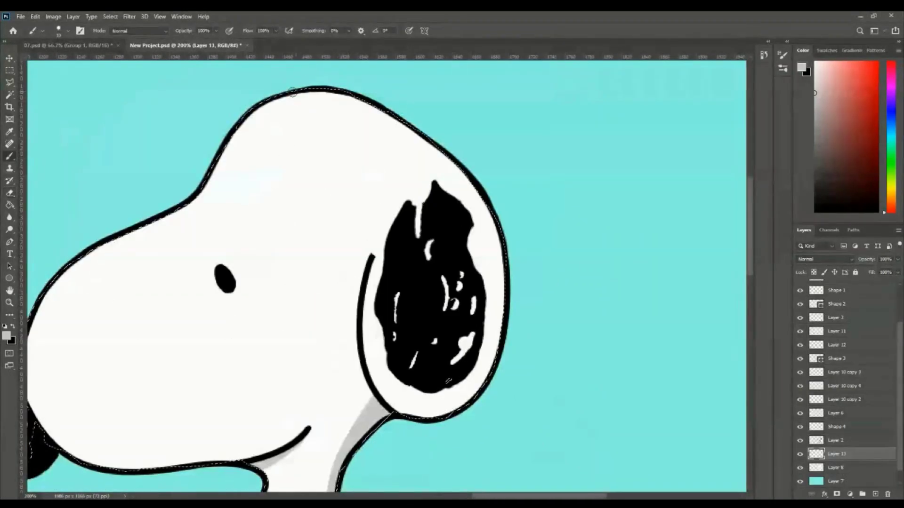
left_click_drag(349, 94, 499, 244)
left_click_drag(503, 339, 415, 417)
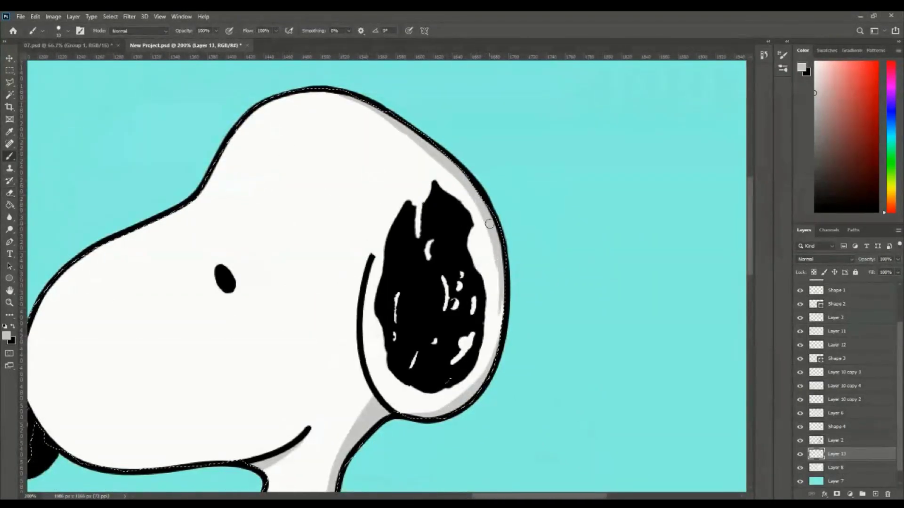
Erase leftover stray shading and review the whole picture.
key("e")
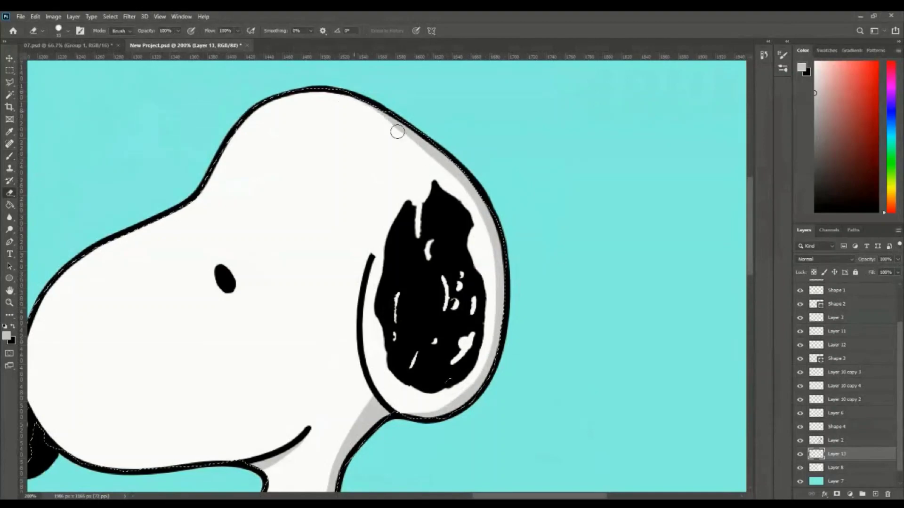
scroll(473, 226, "down", 5)
scroll(424, 346, "down", 5)
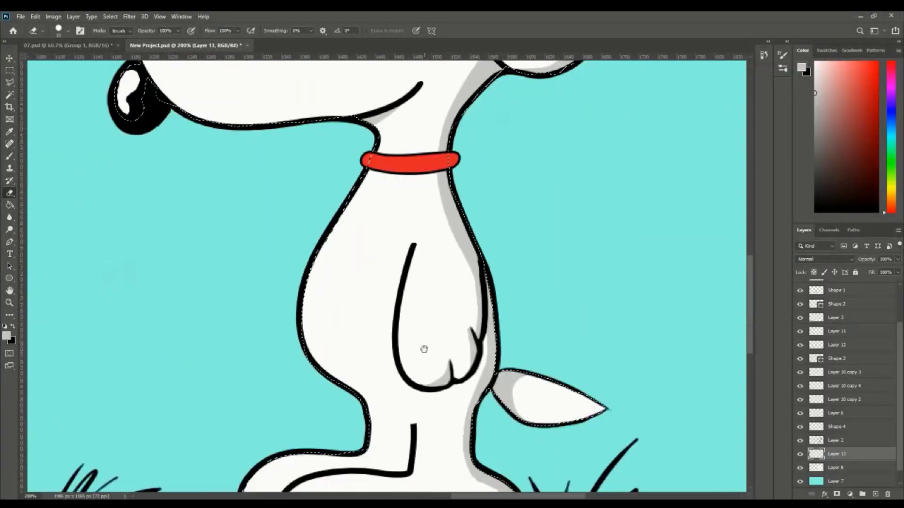
key("ctrl+0")
scroll(552, 103, "up", 3)
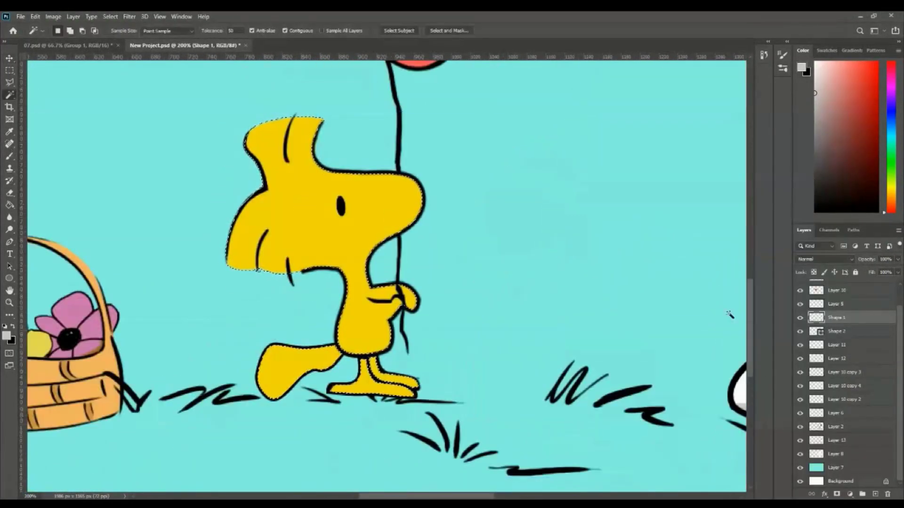
Shade Woodstock's head mustard yellow on a new layer and tweak its hue.
key("b")
left_click(891, 190)
left_click(858, 95)
key("ctrl+shift+alt+n")
mouse_move(400, 178)
left_mouse_down()
mouse_move(419, 215)
mouse_move(367, 280)
left_mouse_up()
key("e")
key("b")
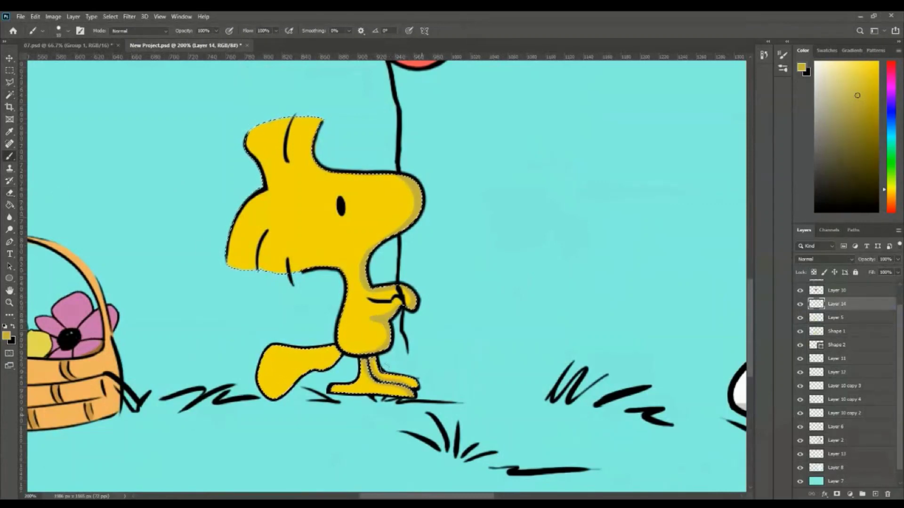
key("ctrl+u")
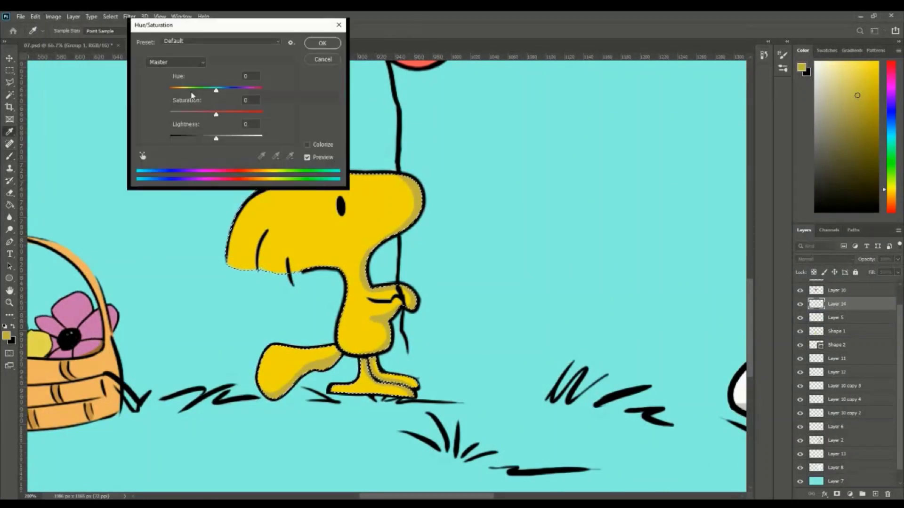
left_click_drag(188, 23, 532, 42)
left_click_drag(559, 111, 575, 111)
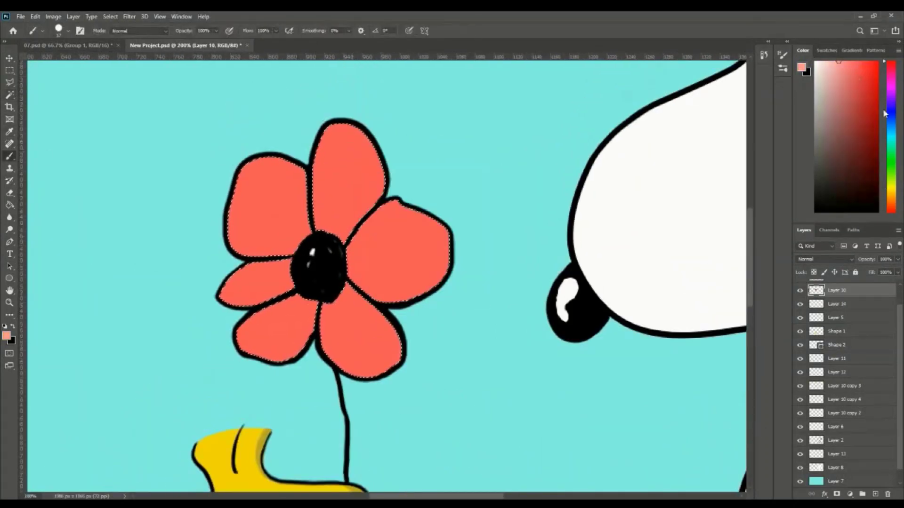
Add light pink highlights along the red flower's petal edges.
left_click(830, 66)
left_click_drag(346, 127, 316, 163)
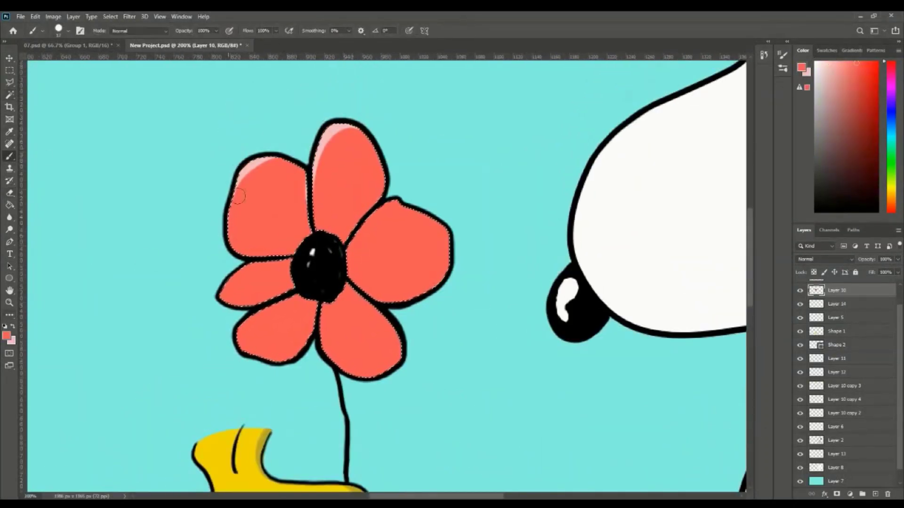
left_click_drag(256, 265, 222, 295)
left_click_drag(246, 322, 255, 353)
left_click_drag(398, 202, 349, 245)
key("x")
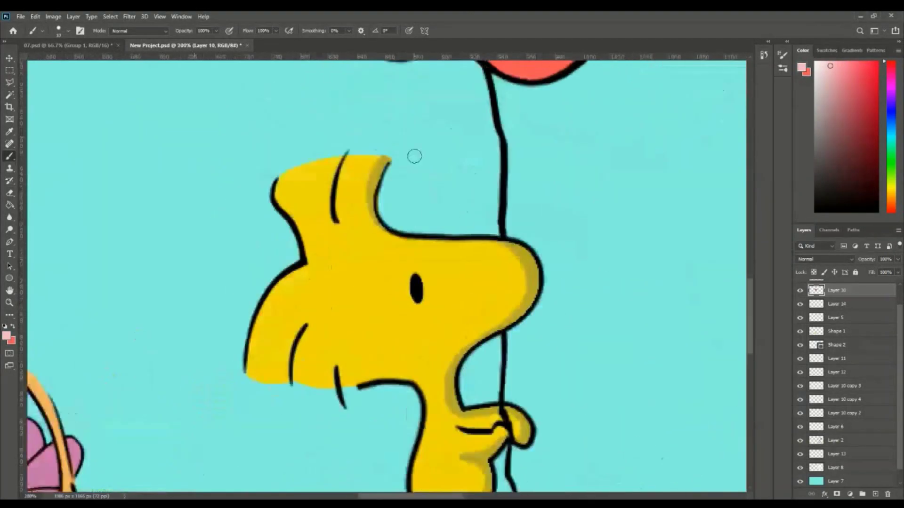
Add pale yellow highlights along the left edges of Woodstock's head and body.
left_click(282, 178, "alt")
left_click_drag(282, 177, 313, 249)
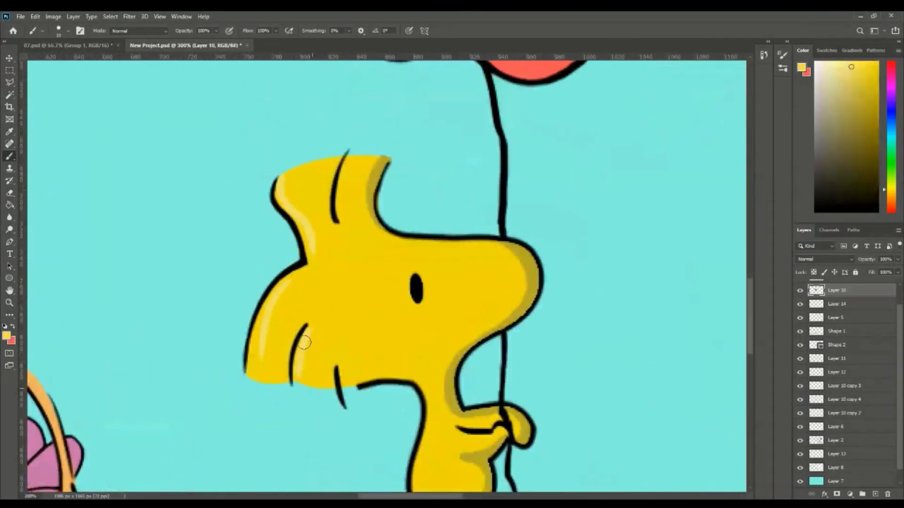
left_click_drag(264, 277, 254, 362)
scroll(258, 380, "down", 5)
left_click_drag(397, 278, 402, 333)
key("ctrl+0")
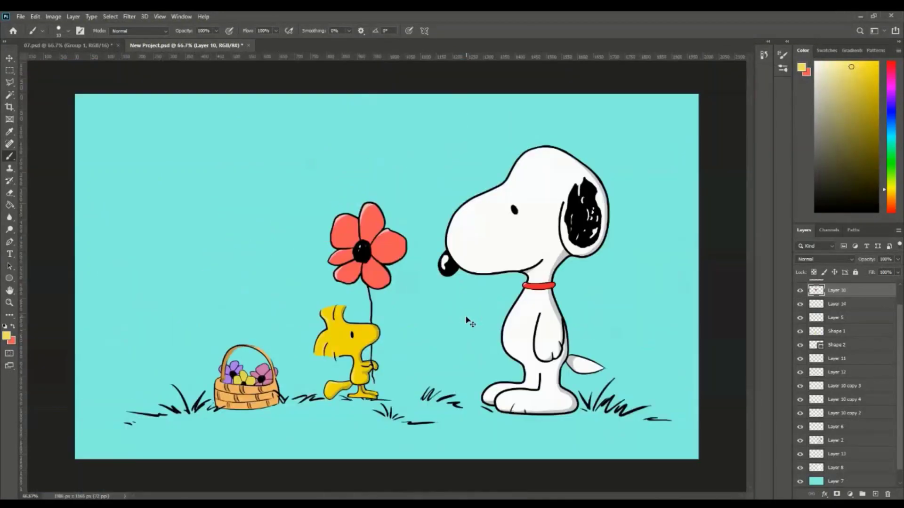